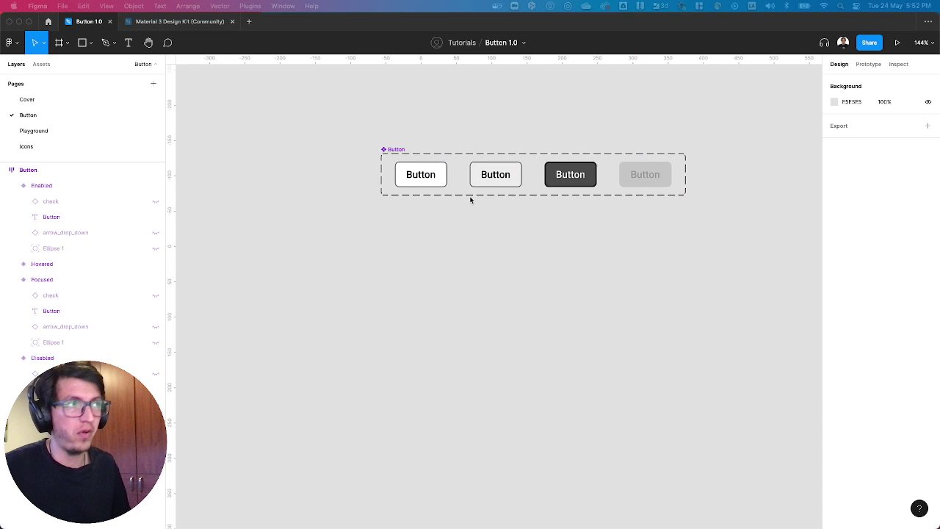
- Revisit the Cover page, then select the Enabled variant in the Button component set
left_click(68, 100)
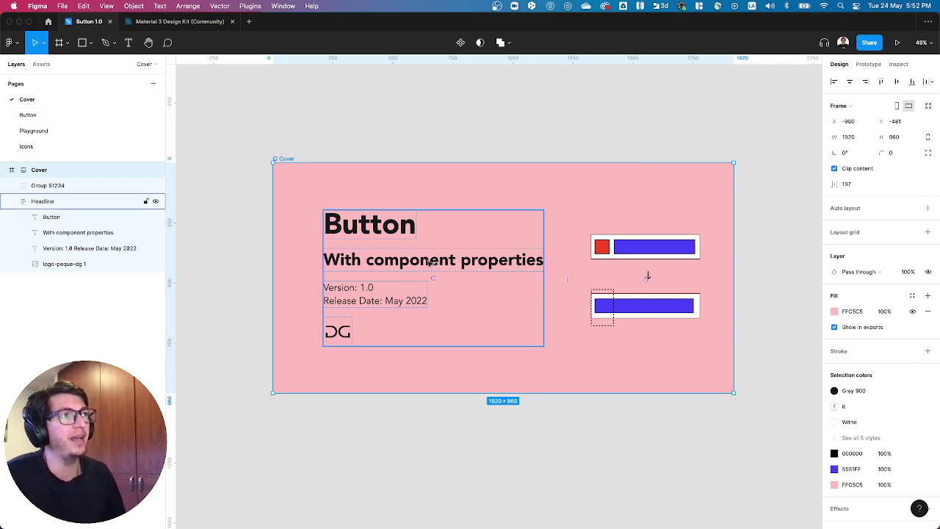
left_click(33, 115)
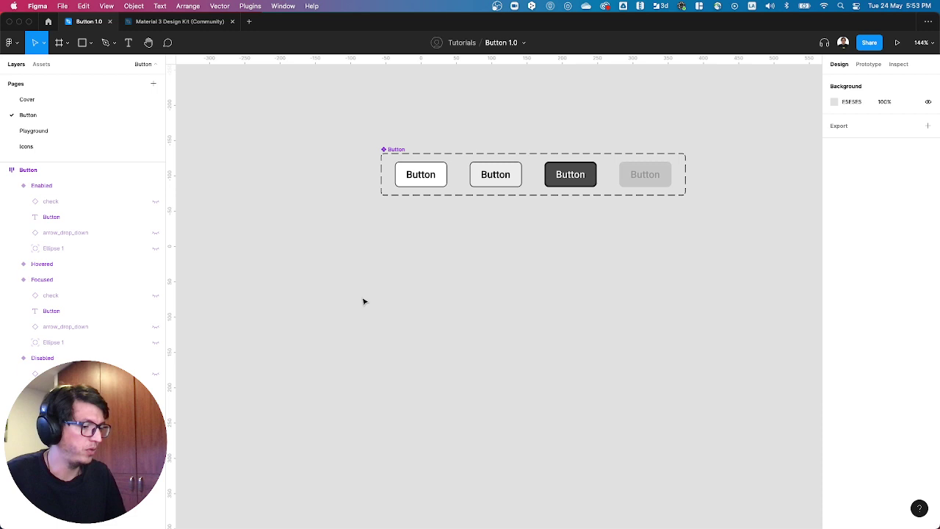
left_click(394, 150)
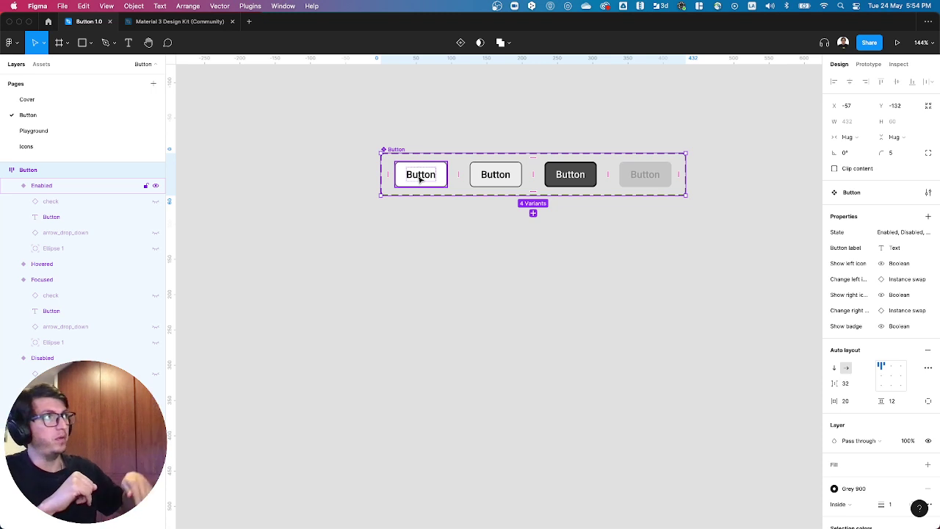
key("Escape")
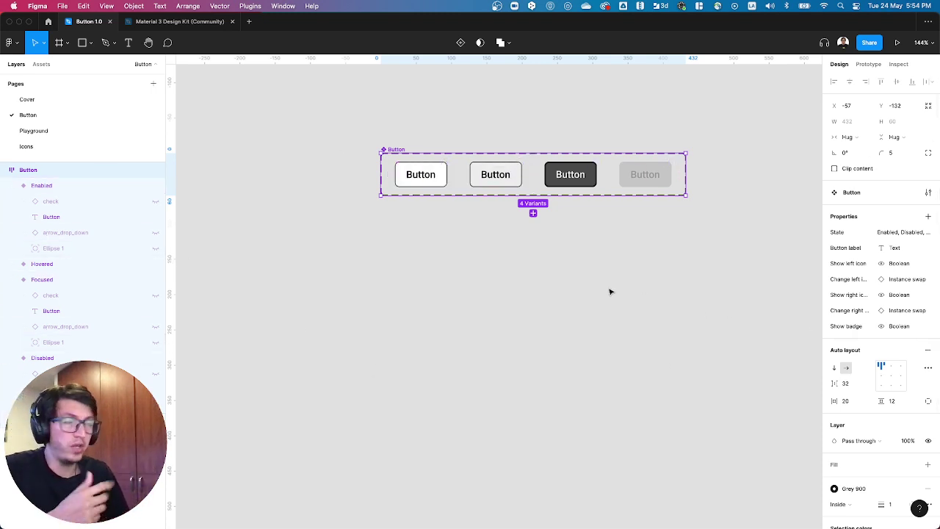
key("Escape")
left_click(425, 185)
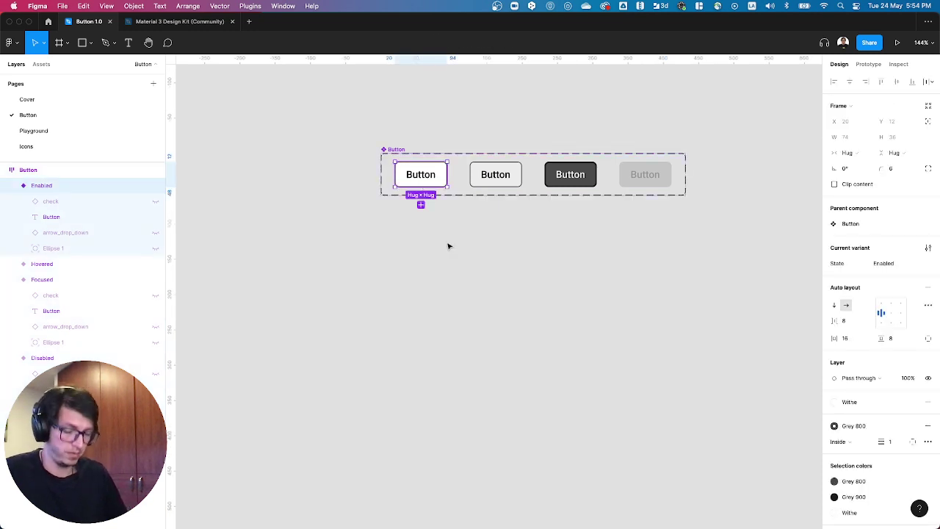
- Insert a Button instance on the Playground page, keeping its state as Enabled
left_click(50, 131)
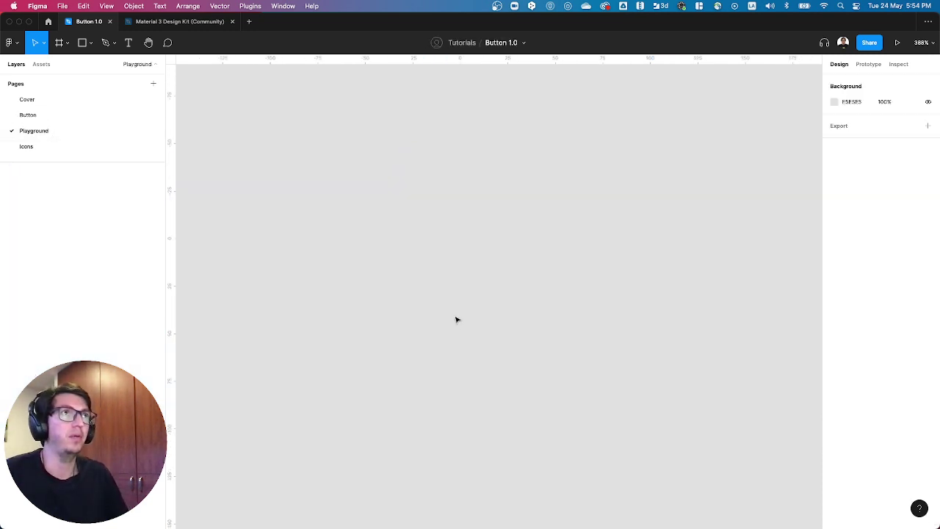
key("shift+i")
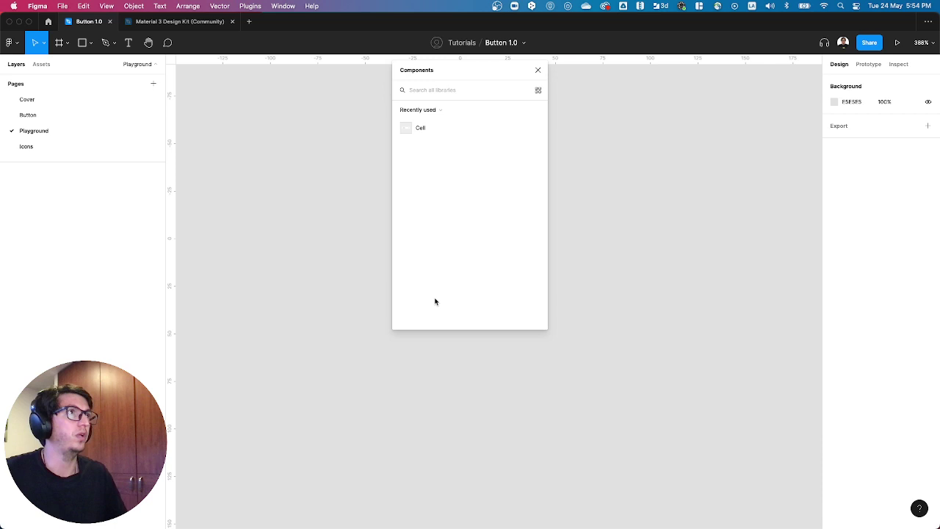
type("bu")
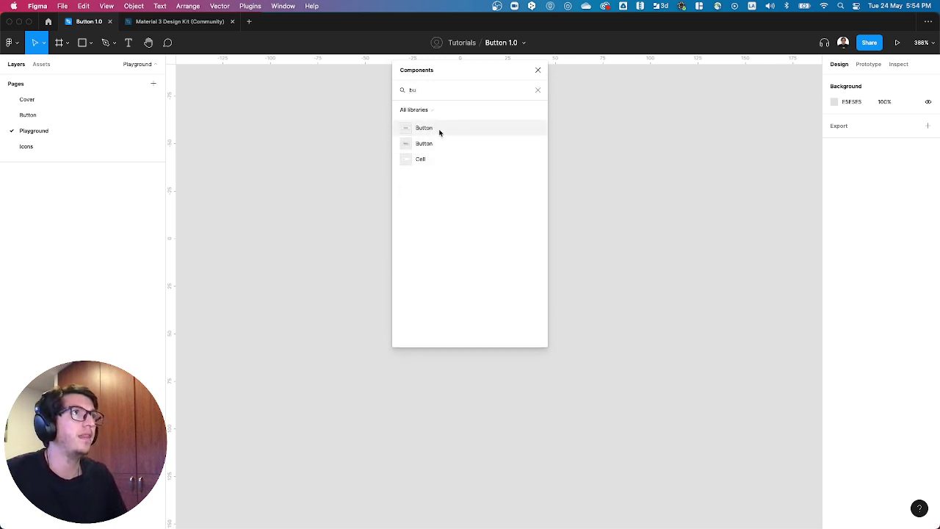
left_click(439, 131)
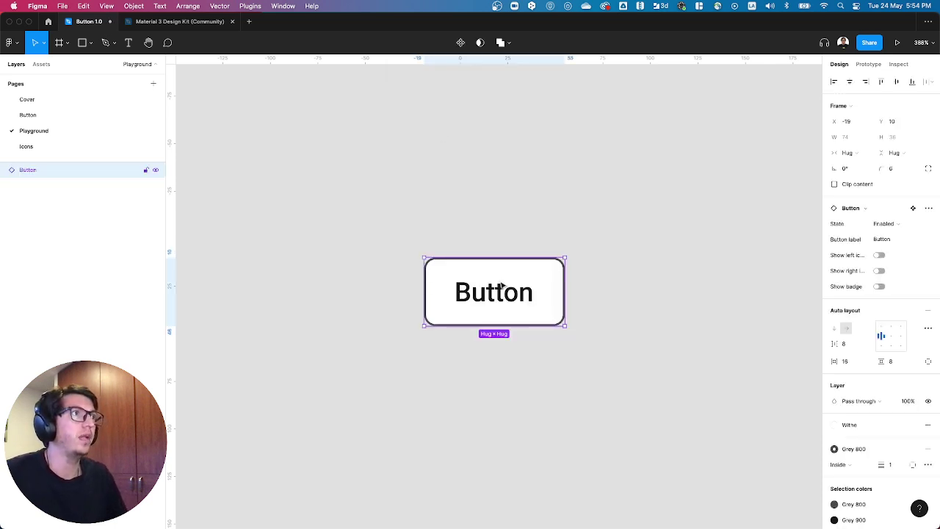
left_click(907, 239)
left_click(884, 224)
- Set the instance's button label property to 'ASd asdasd'
left_click(441, 305)
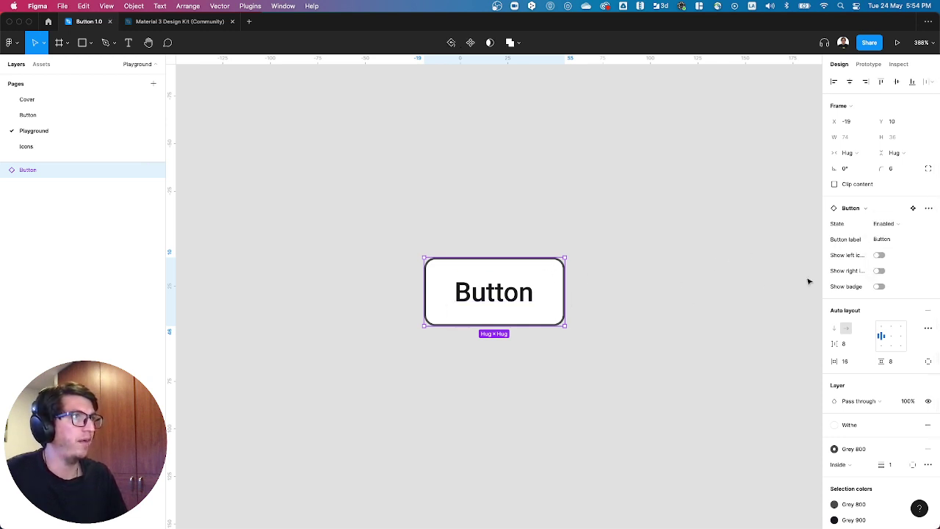
left_click(884, 243)
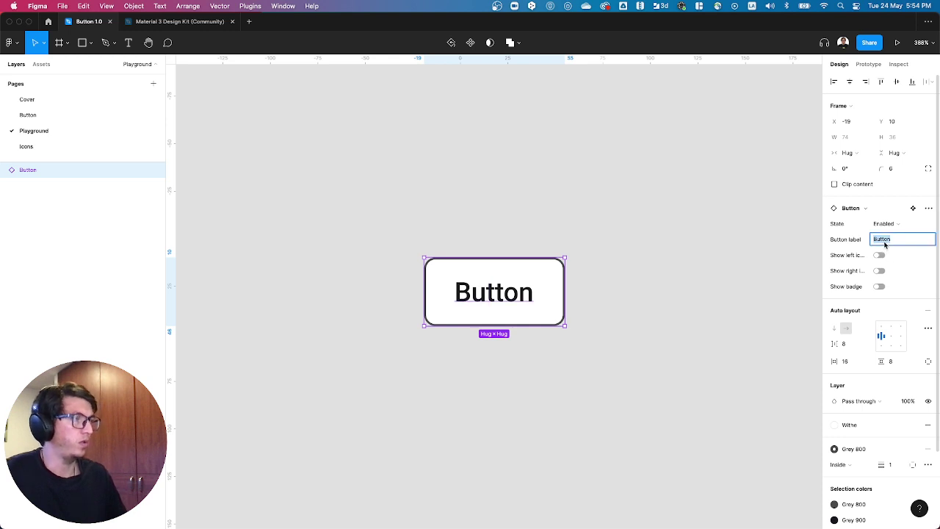
type("ASd asdas")
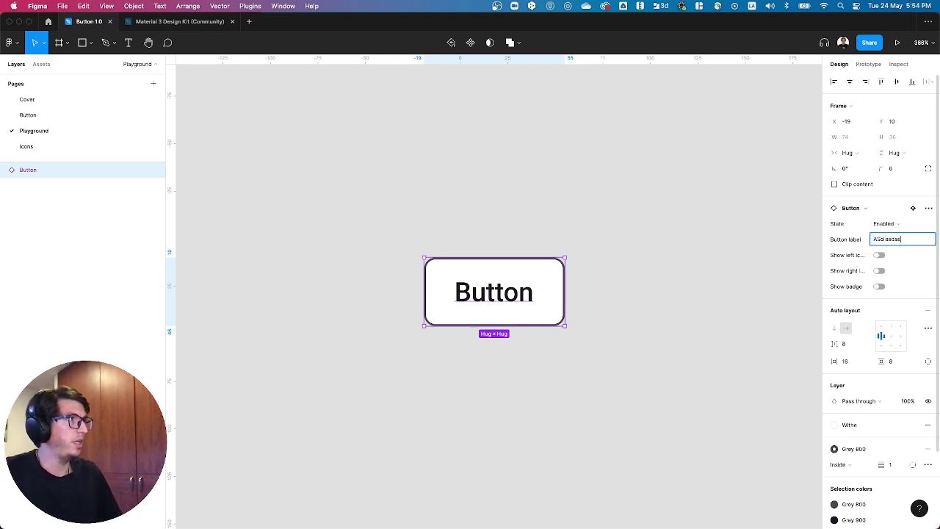
type("d")
key("Return")
- Retype the label text directly on the button as 'sad ad'
double_click(502, 298)
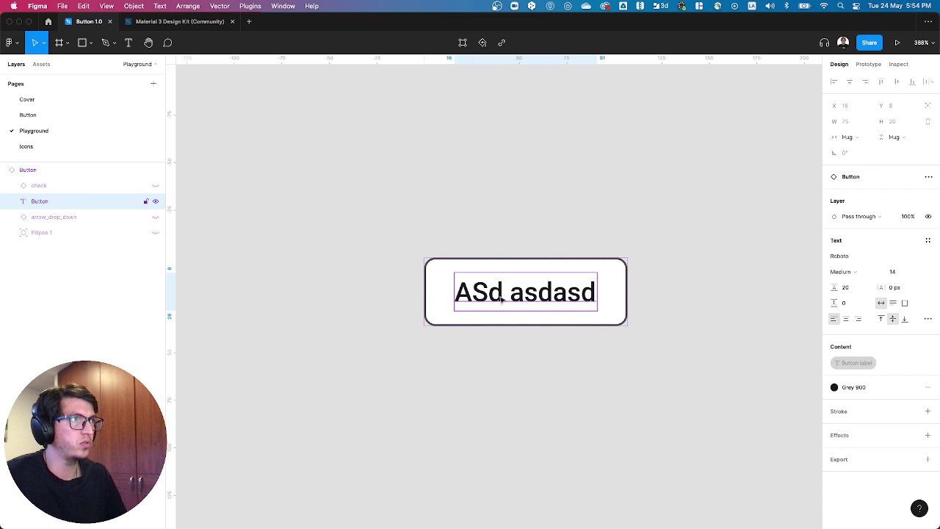
double_click(502, 298)
type("sad ad")
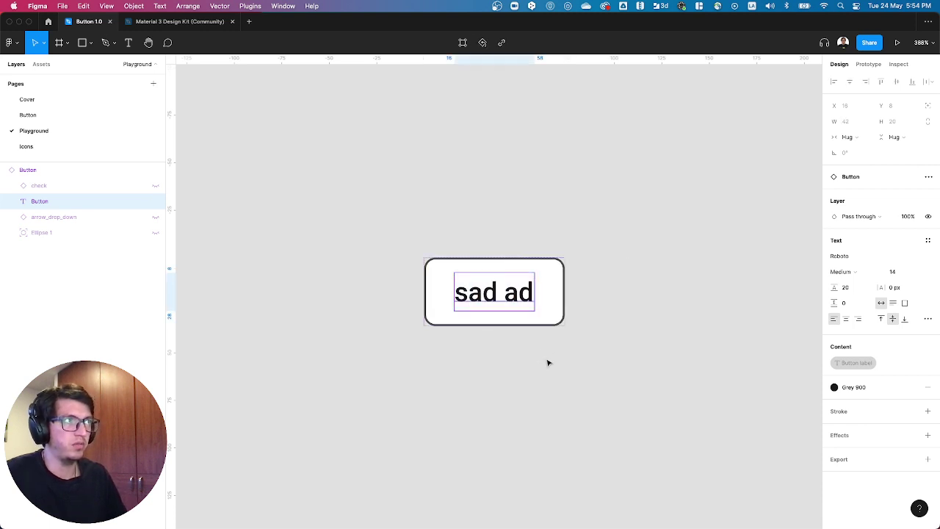
left_click(547, 363)
scroll(588, 351, "down", 10)
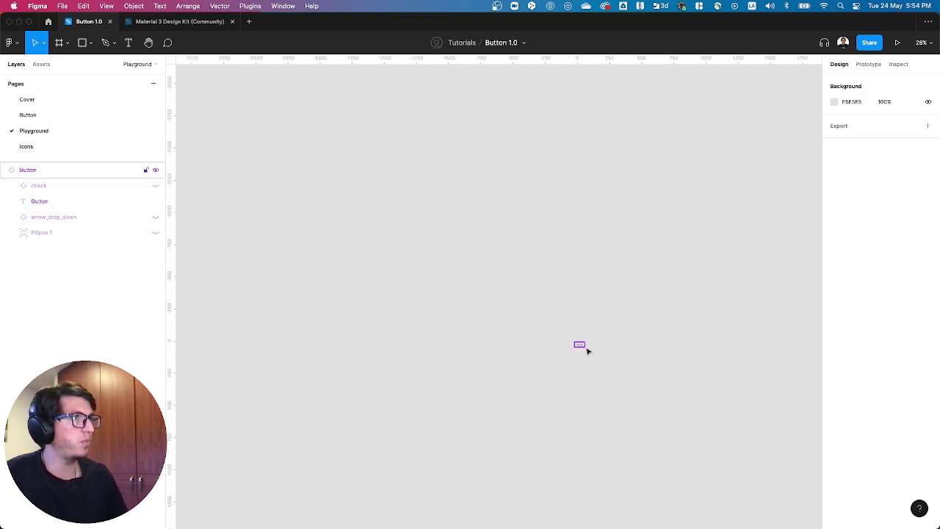
scroll(588, 351, "up", 5)
- Move the 'sad ad' button up-left and duplicate it with Cmd+D into a stacked column
left_click(587, 309)
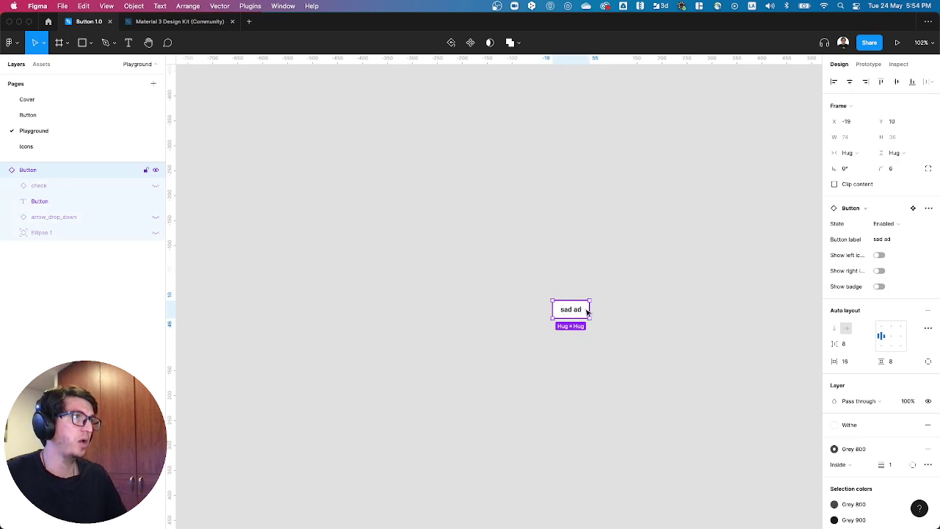
left_click_drag(587, 312, 465, 160)
key("super+d")
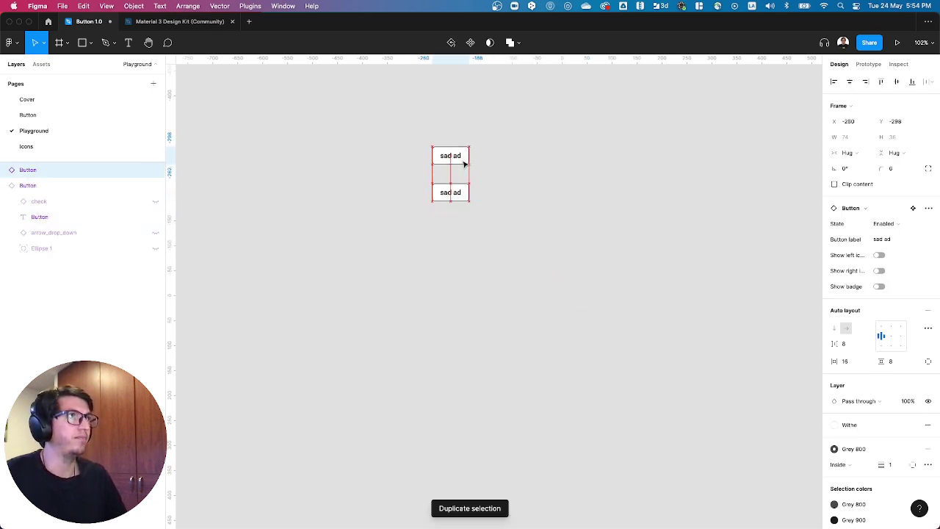
key("super+d")
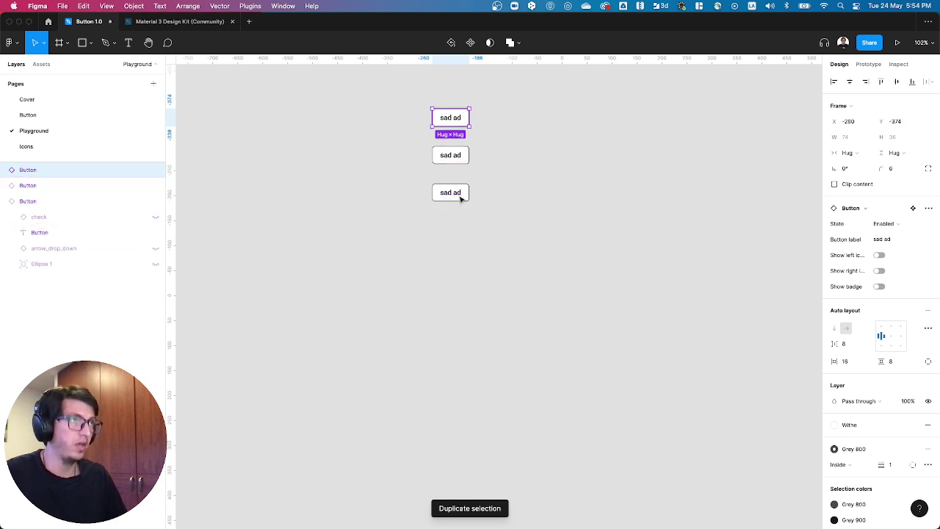
key("super+d")
scroll(463, 202, "up", 3)
key("super+d")
key("super+d")
key("super+d")
key("super+d")
left_click(517, 394)
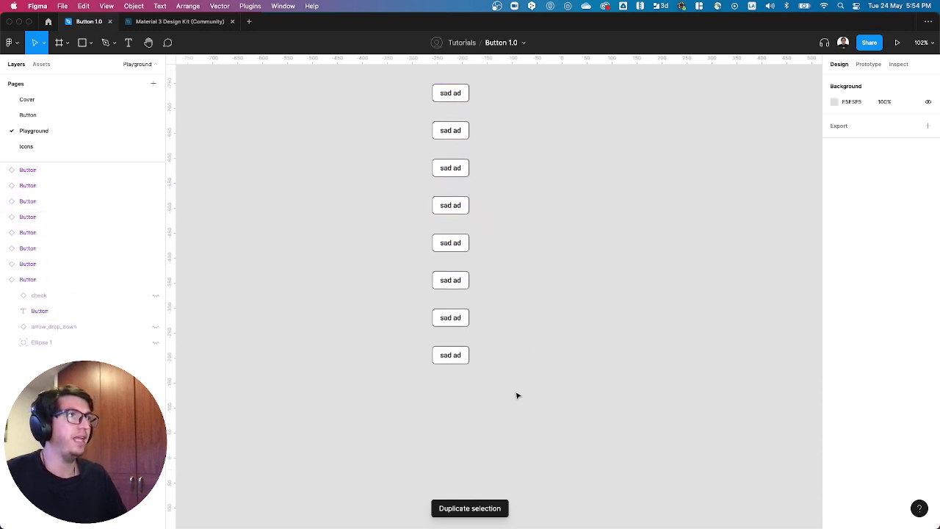
- Select all eight button copies and reset their shared label to 'Button'
left_click_drag(507, 411, 372, 86)
left_click(886, 254)
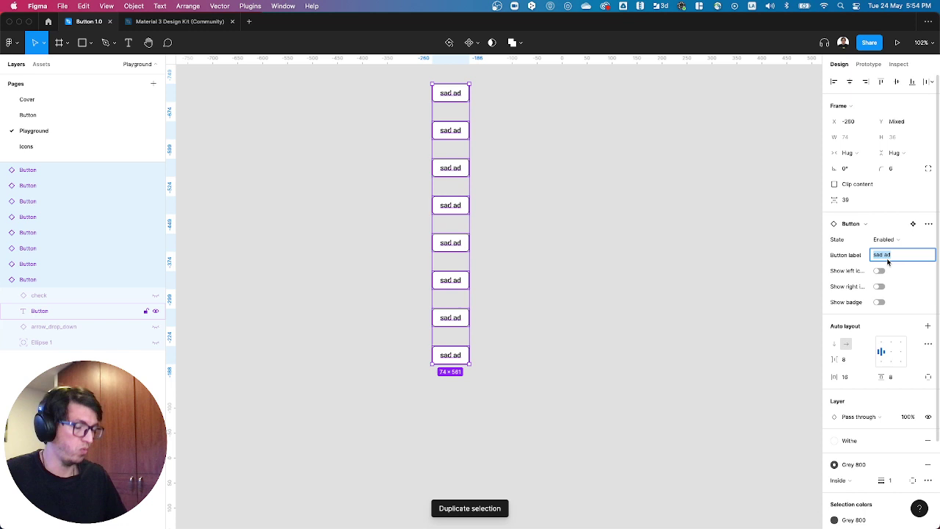
type("asd ad adffs")
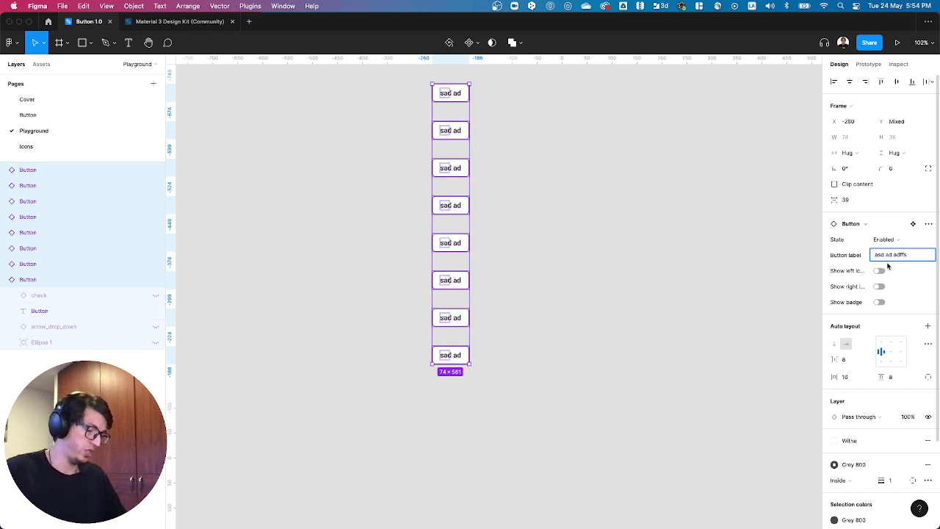
key("super+a")
type("B")
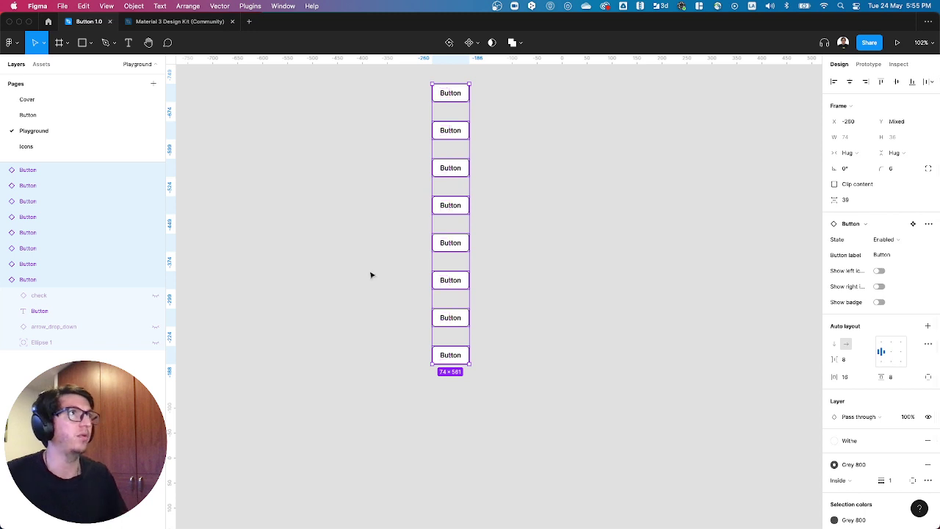
left_click(504, 222)
left_click_drag(387, 80, 531, 331)
- Delete the top seven buttons, leaving a single Button instance selected
key("Delete")
left_click(449, 357)
scroll(439, 365, "up", 10)
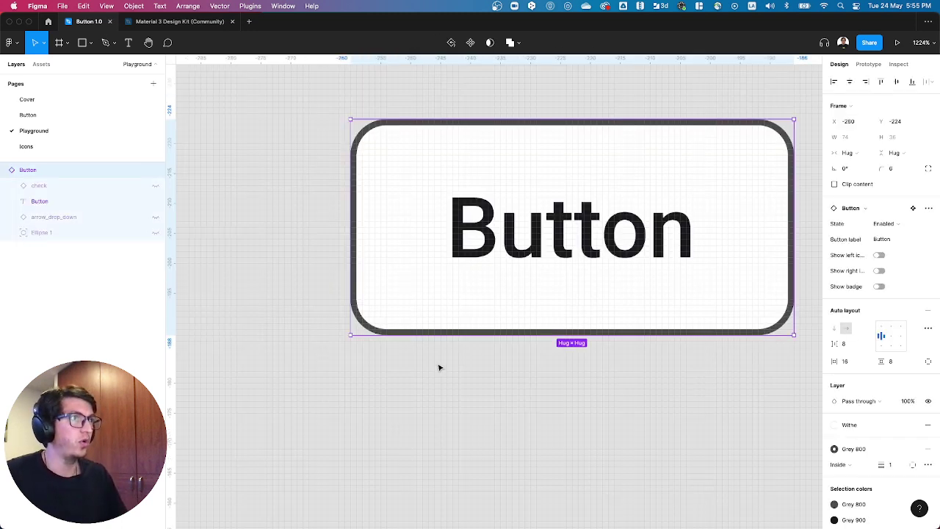
scroll(491, 359, "down", 5)
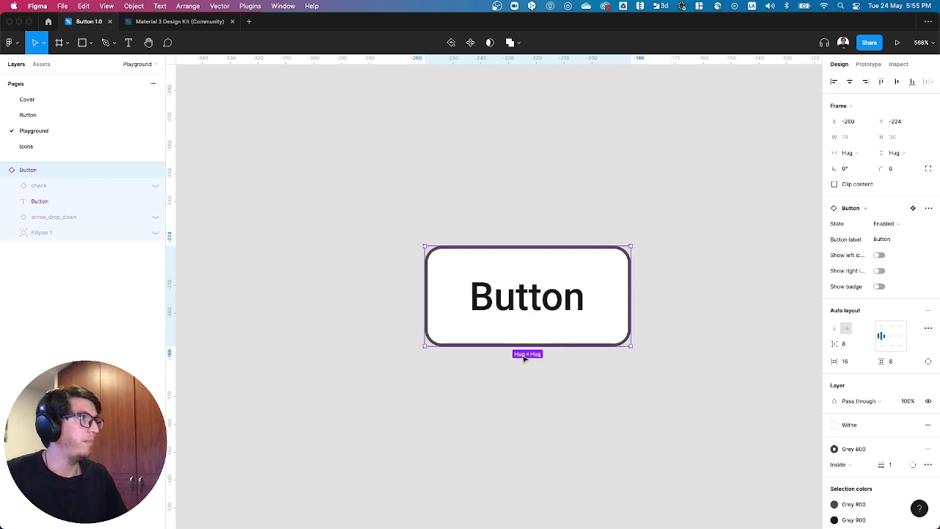
- Show the left icon on the remaining button and set it to the add plus icon
left_click(878, 255)
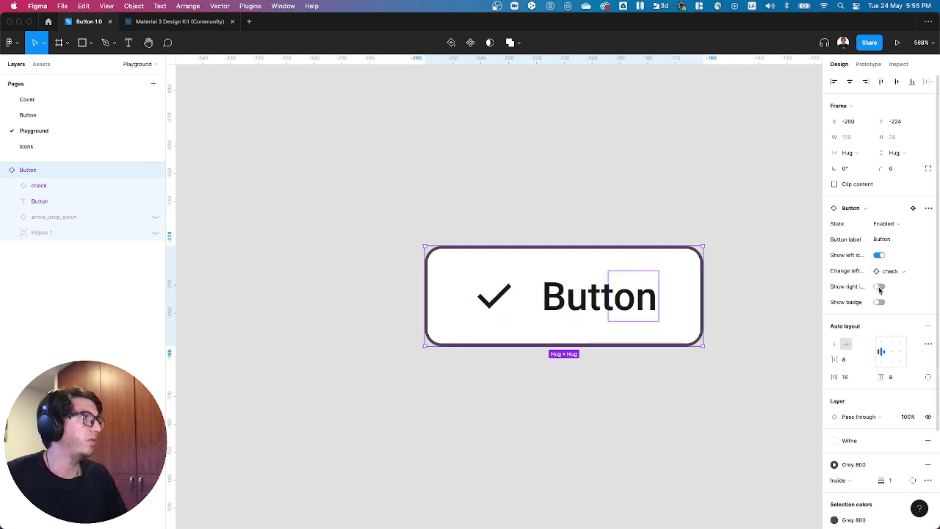
left_click(879, 287)
left_click_drag(719, 379, 602, 416)
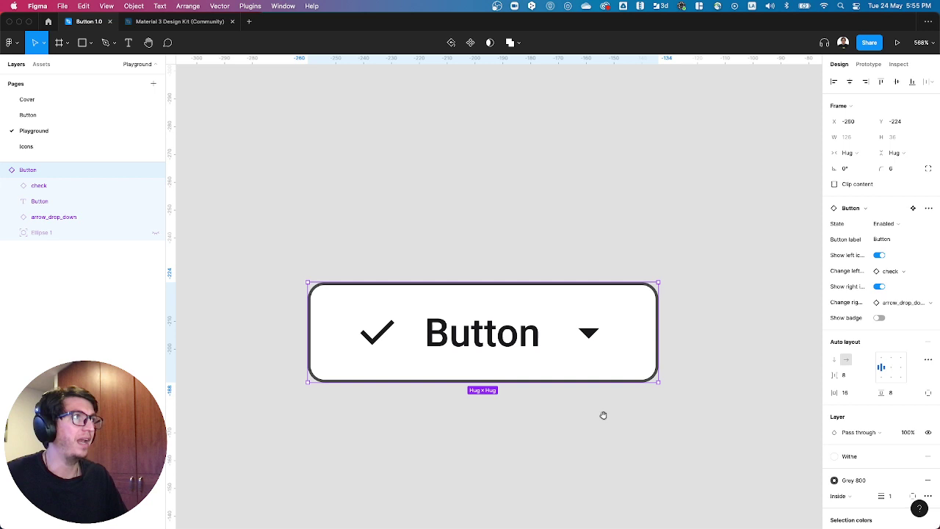
left_click(879, 286)
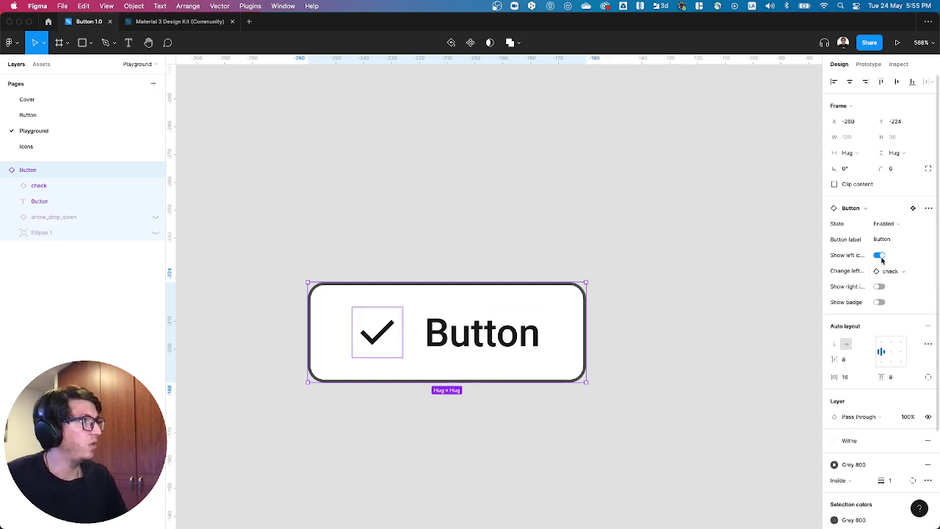
left_click(879, 255)
left_click(879, 255)
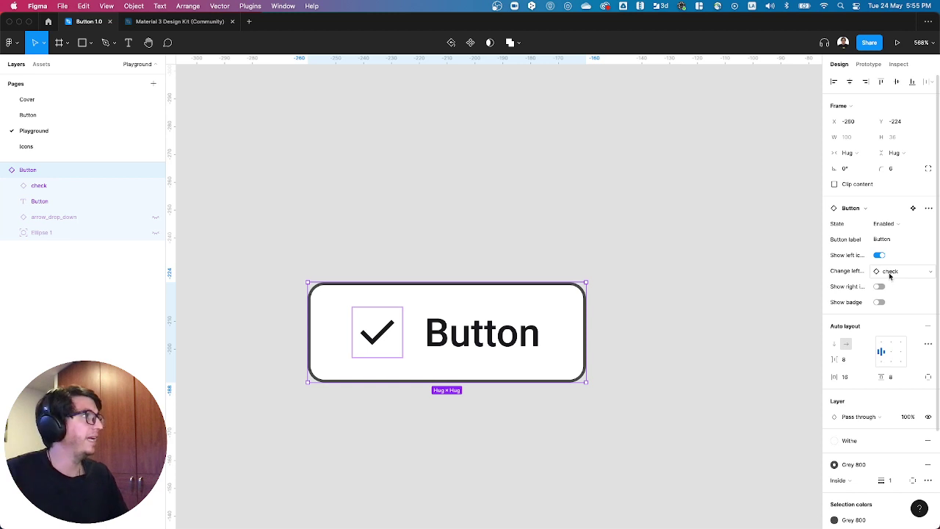
left_click(889, 273)
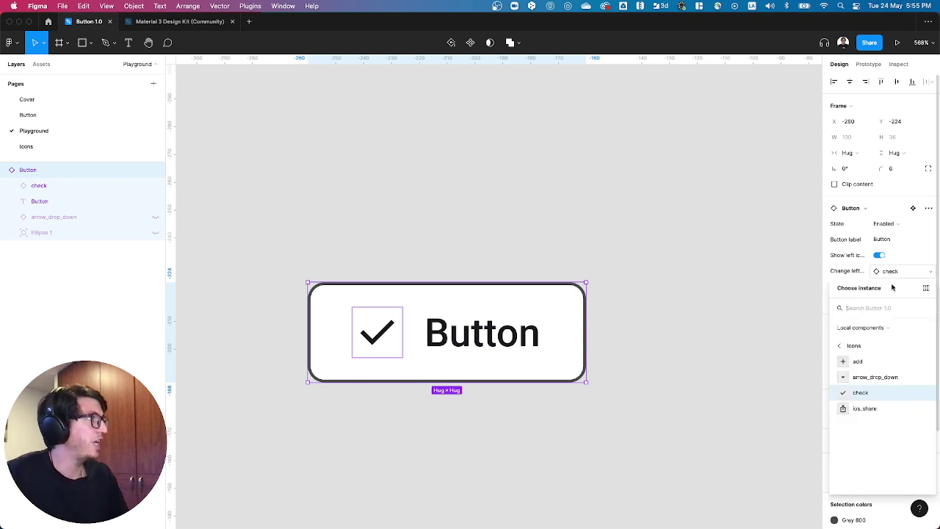
left_click(857, 361)
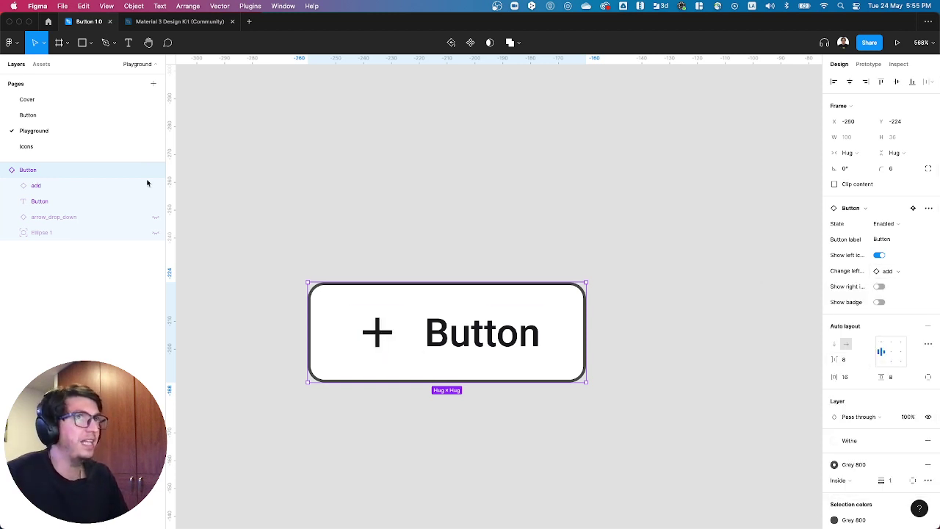
- Review the check, arrow_drop_down, add and ios_share icons on the Icons page
left_click(27, 146)
left_click_drag(491, 292, 699, 394)
left_click(685, 430)
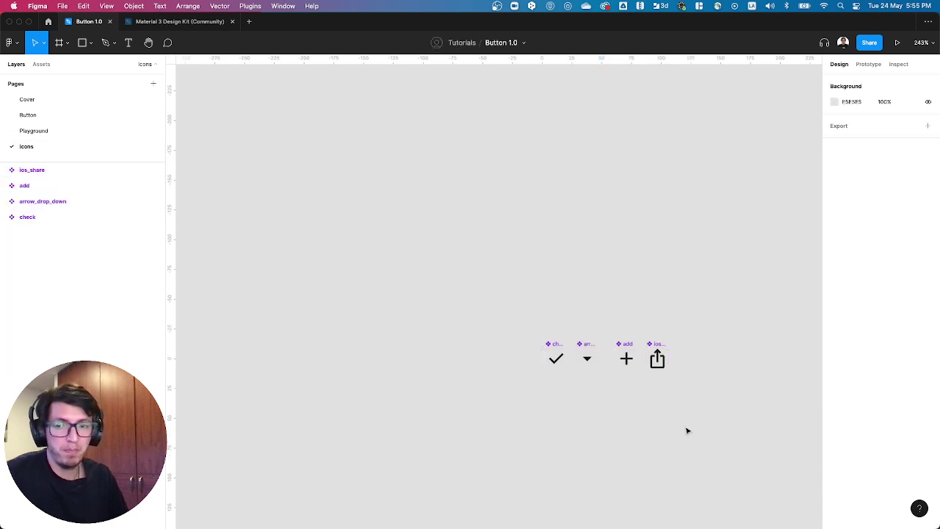
- Select the test button on the Playground page and change its left icon to check
left_click(64, 135)
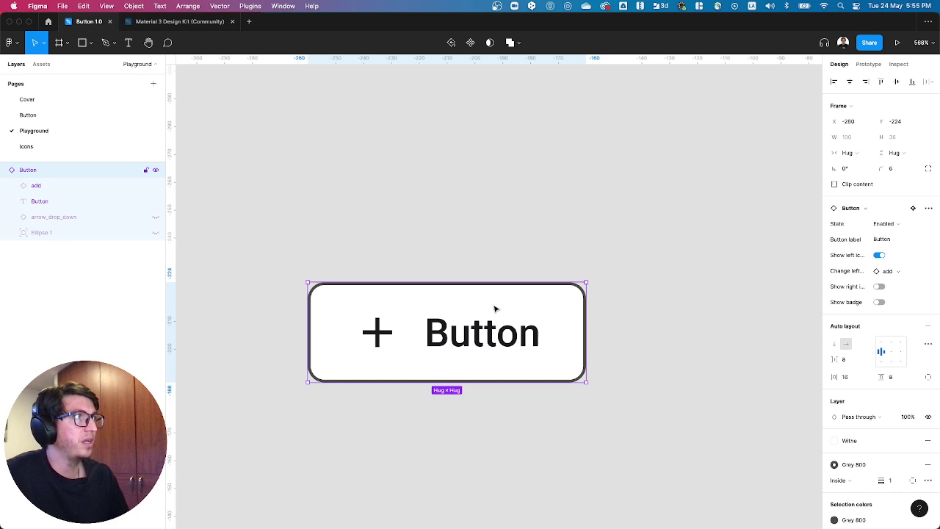
left_click(379, 342)
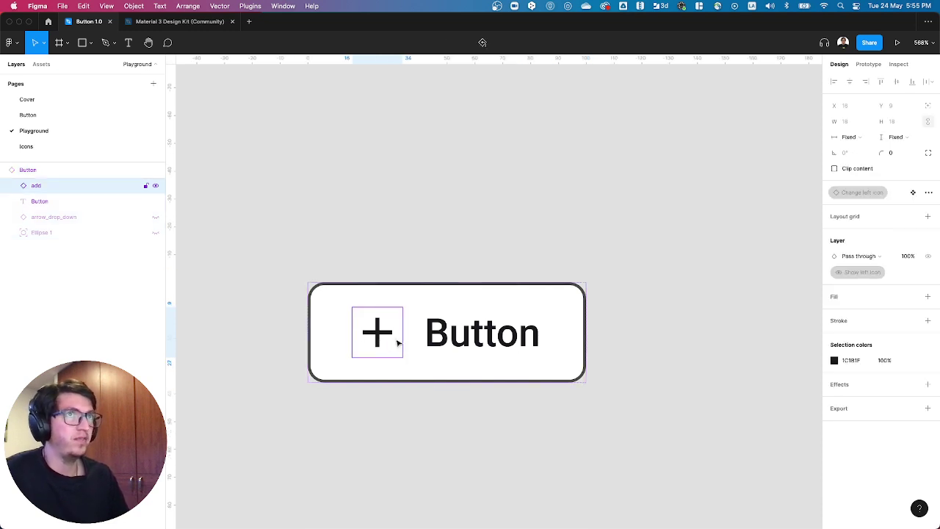
left_click(392, 298)
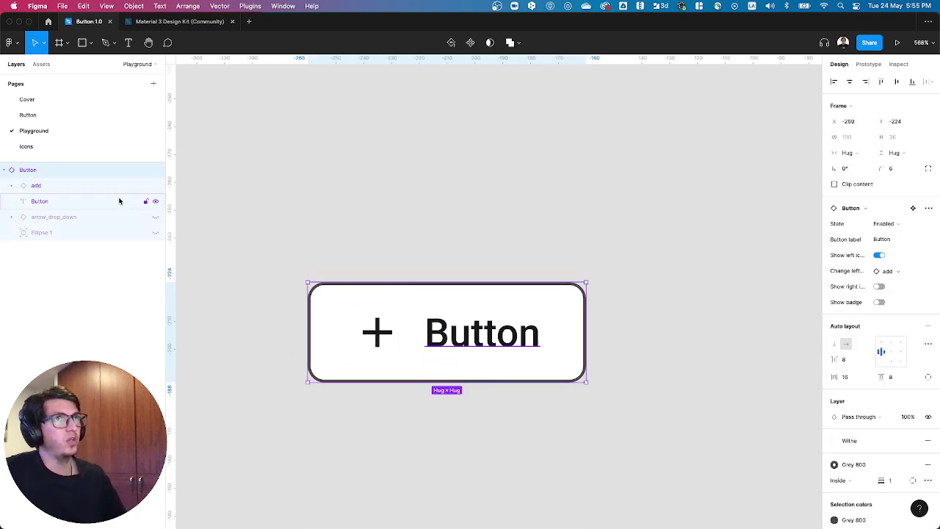
left_click(5, 170)
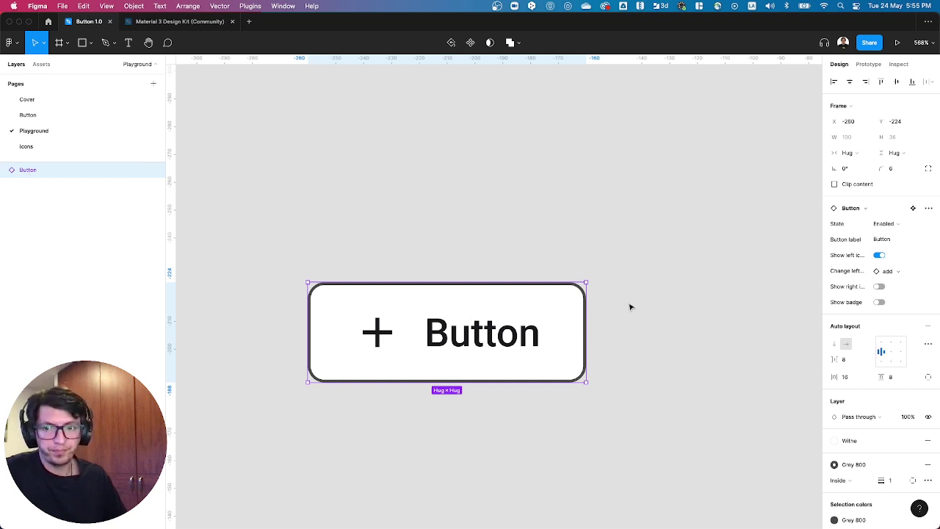
left_click(887, 271)
left_click(860, 383)
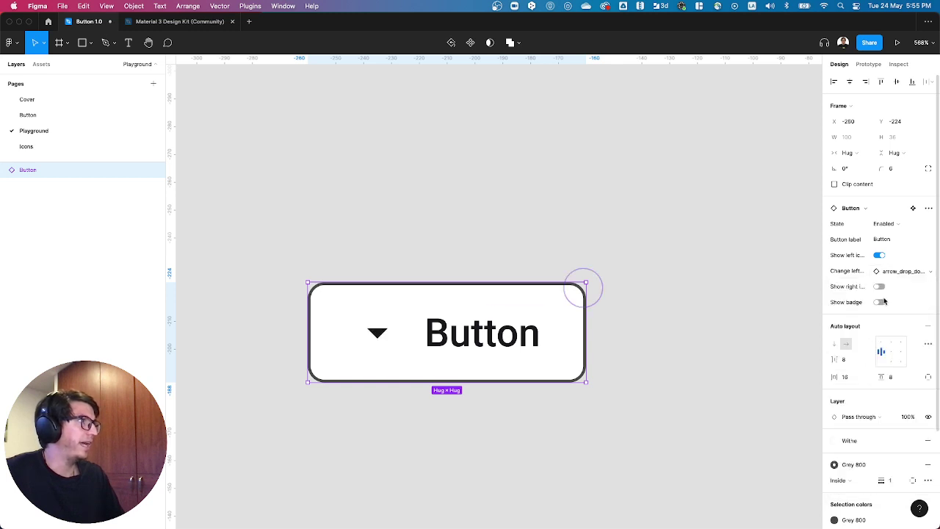
left_click(893, 271)
left_click(866, 392)
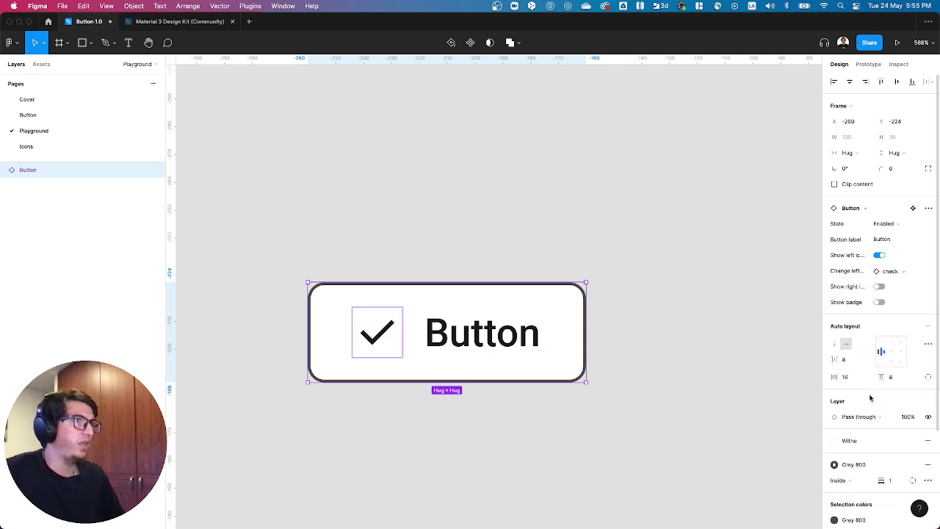
- Turn on the button's right icon and set it to the check mark
left_click(879, 286)
left_click(895, 303)
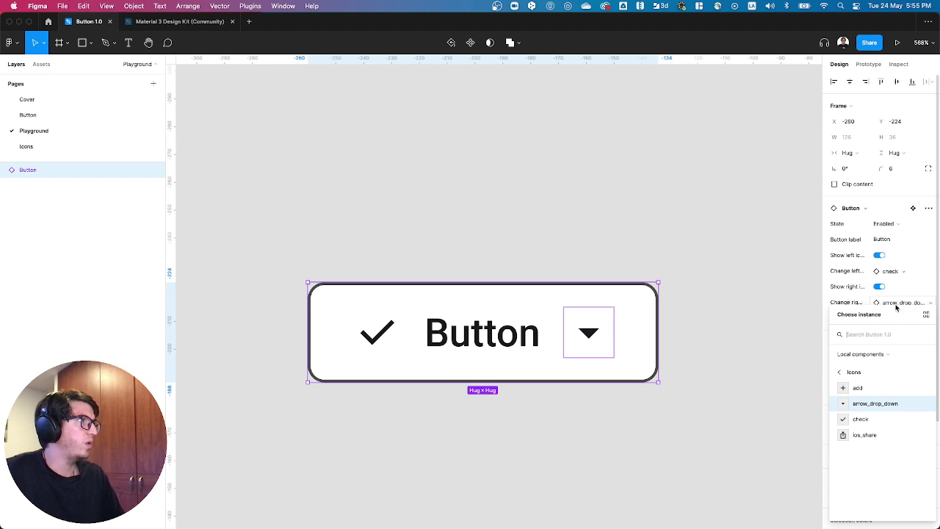
left_click(863, 386)
left_click(888, 302)
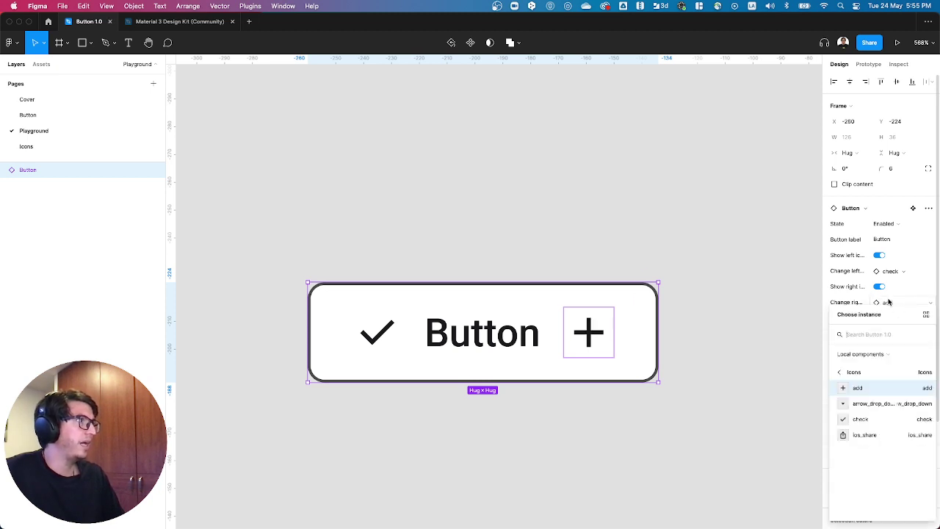
left_click(881, 419)
left_click(903, 302)
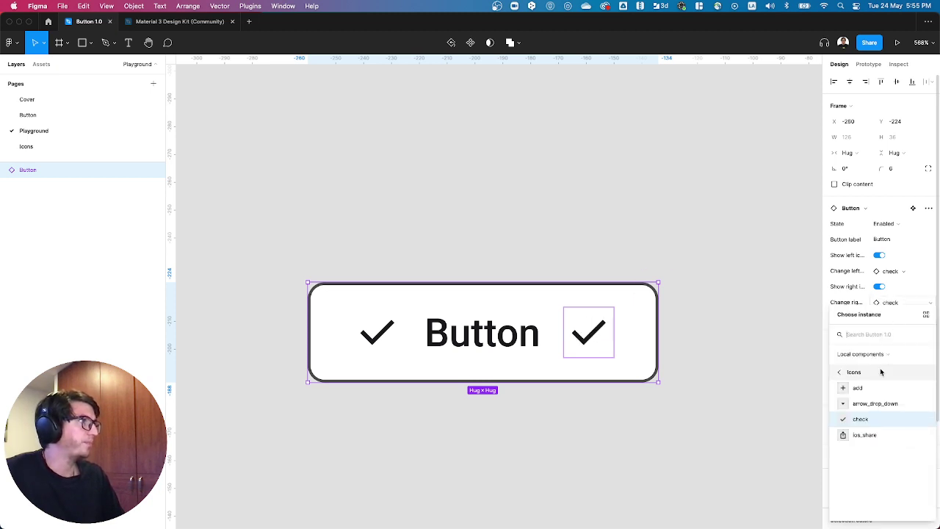
- Set the right icon to arrow_drop_down and show the red badge
left_click(872, 403)
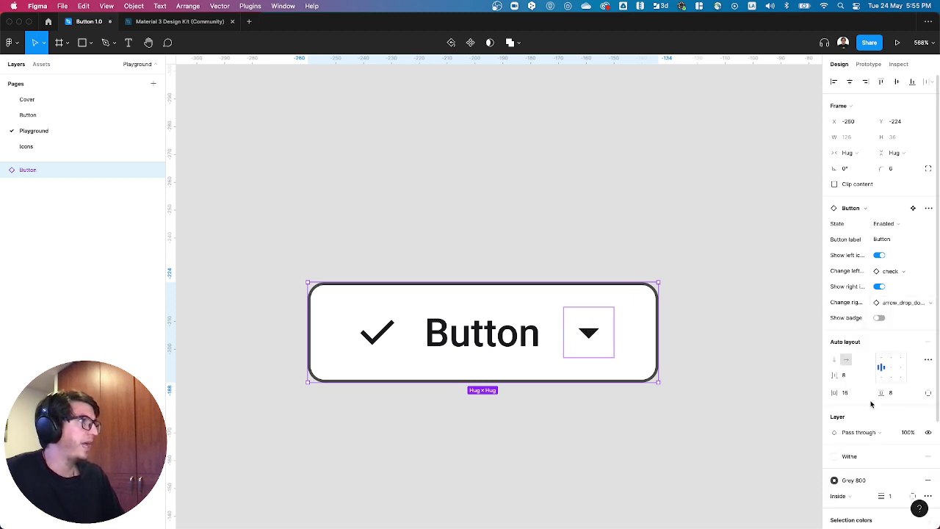
left_click(879, 318)
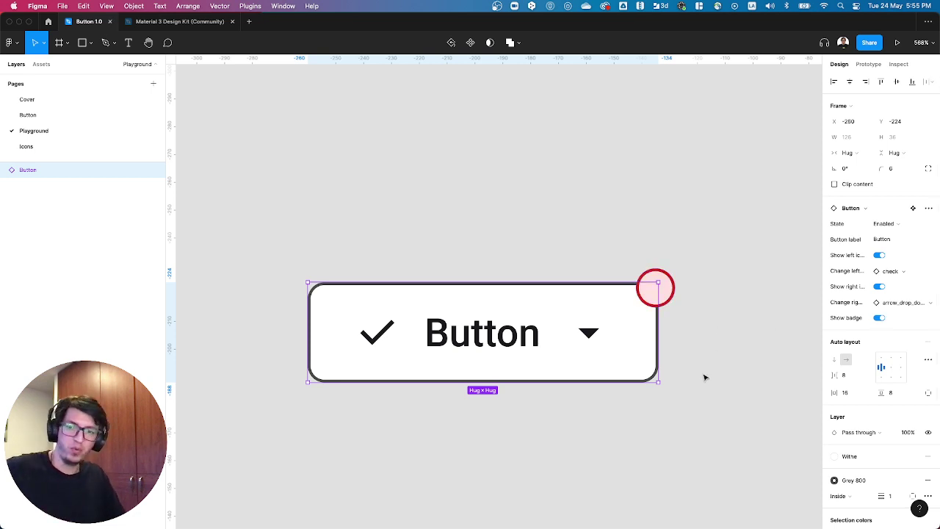
left_click(724, 283)
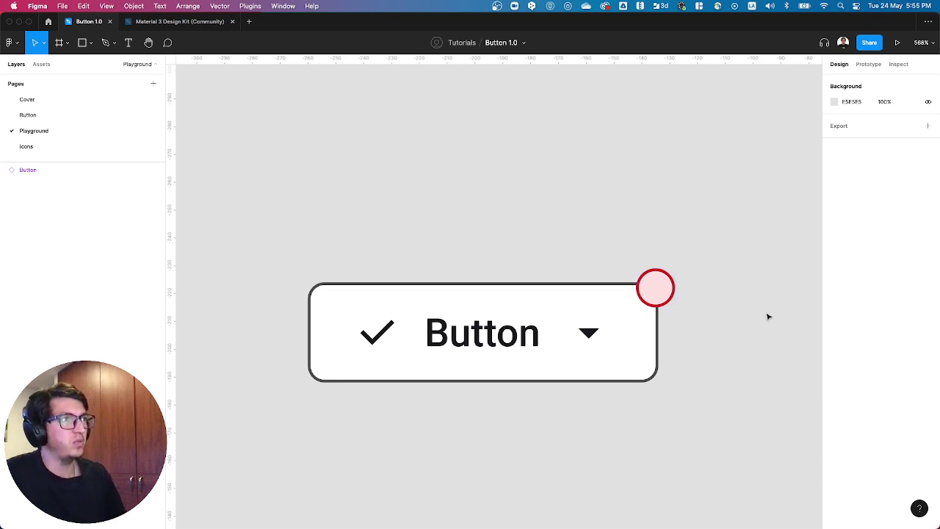
scroll(768, 316, "down", 5)
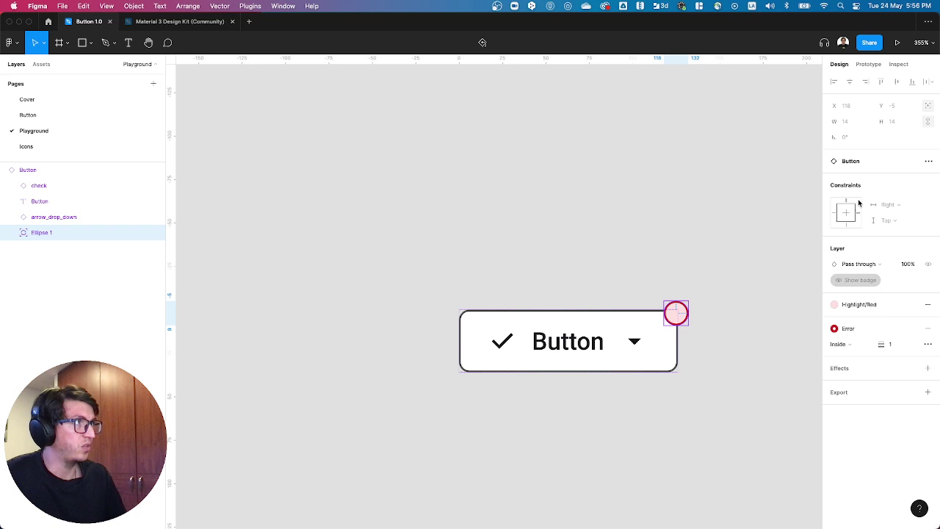
- Insert 'sdf sdf s dsdf' before the label's final n, making it 'Butto sdf sdf s dsdf n'
double_click(585, 345)
left_click(594, 341)
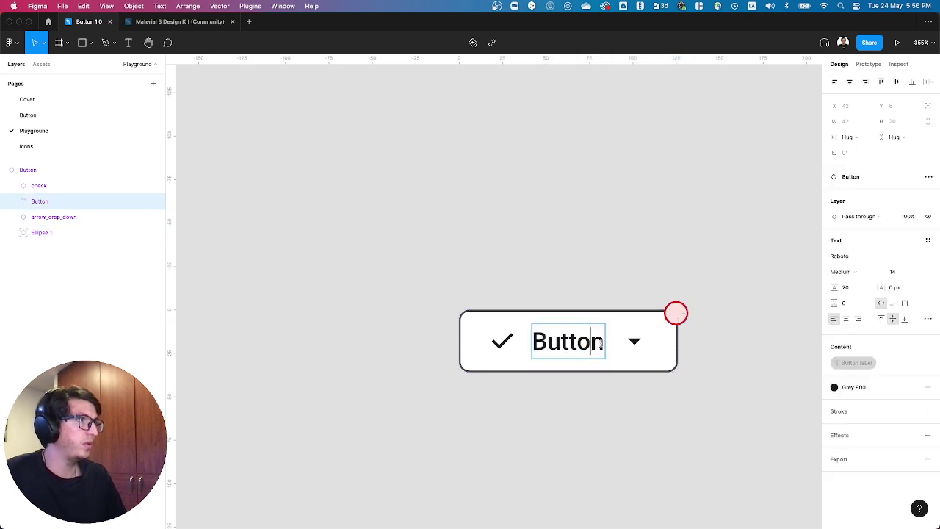
type("sdf sdf s dsdf")
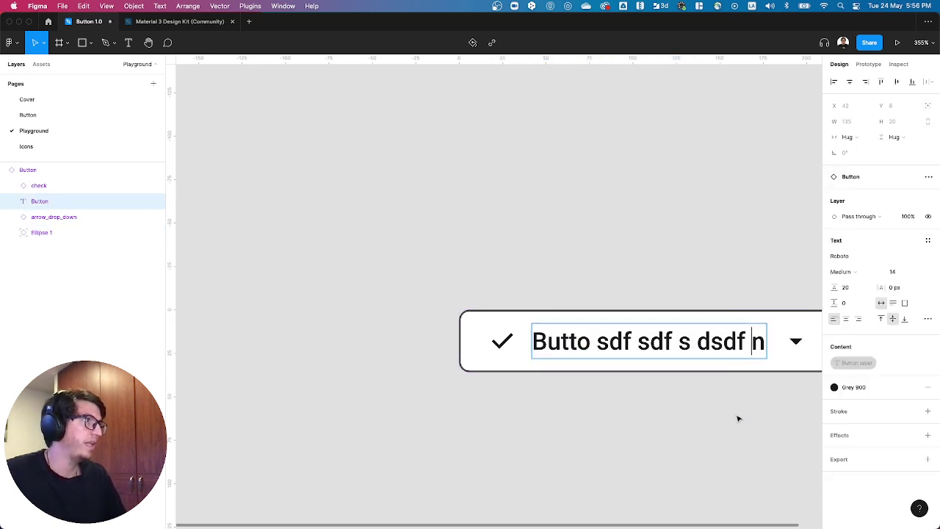
key("Escape")
left_click(698, 421)
scroll(698, 421, "right", 5)
left_click(674, 313)
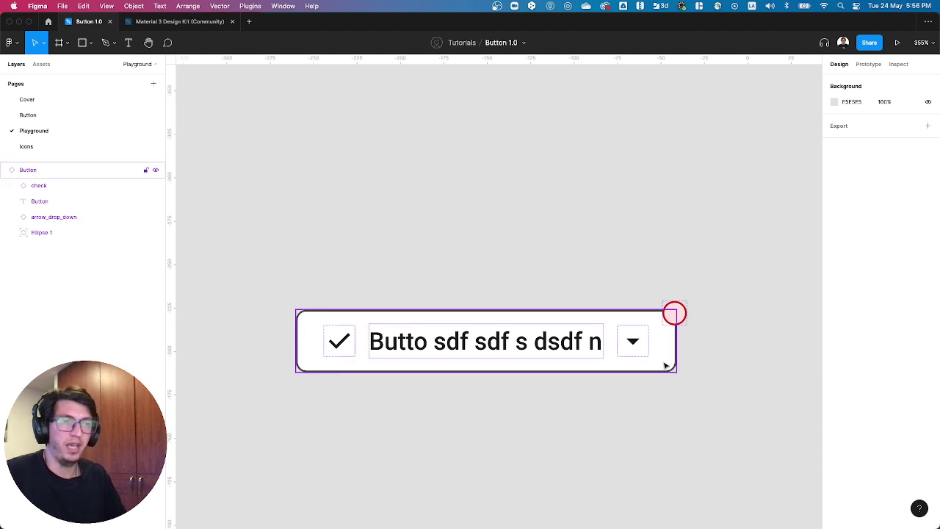
left_click(585, 418)
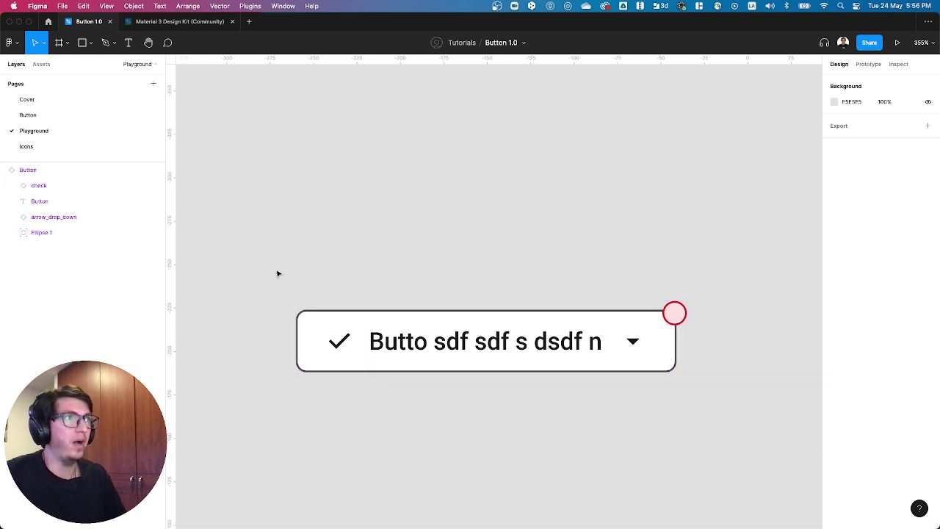
left_click_drag(278, 274, 713, 409)
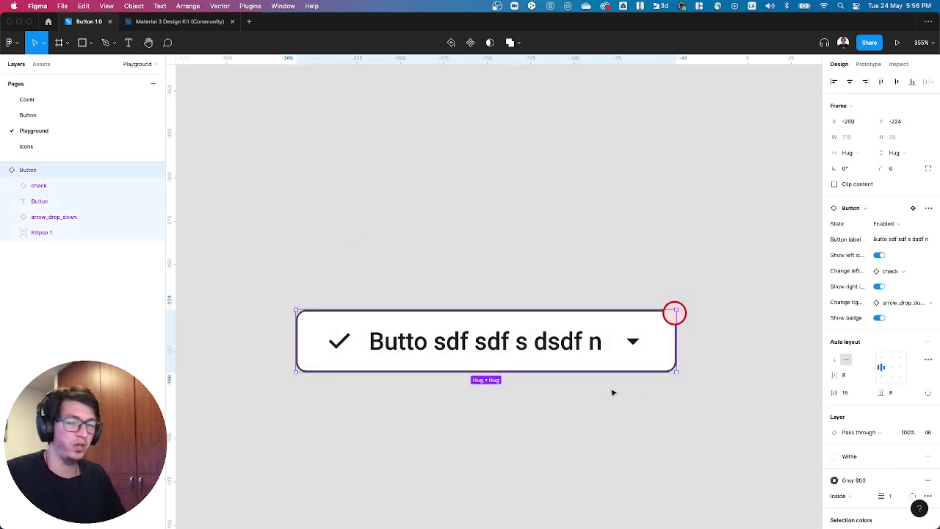
- Delete the test button and go back to the Button page's four-variant component set
left_click(478, 261)
left_click(497, 321)
key("Delete")
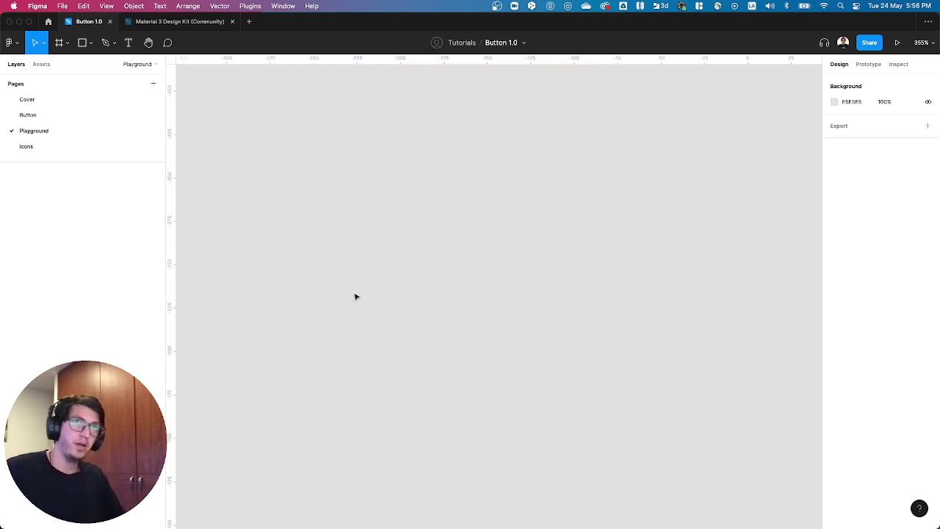
left_click(49, 115)
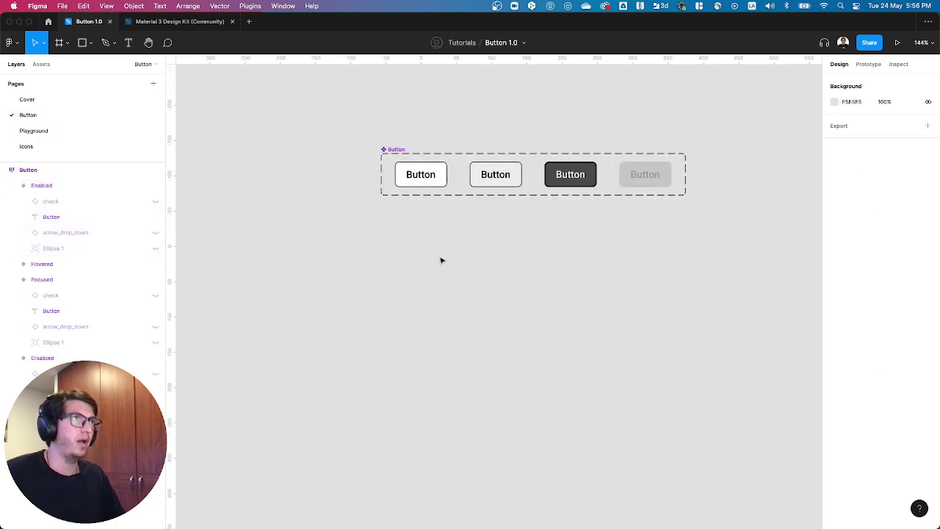
scroll(462, 210, "up", 3)
- Draw a new frame below the button variants and name it 'Button 2'
key("f")
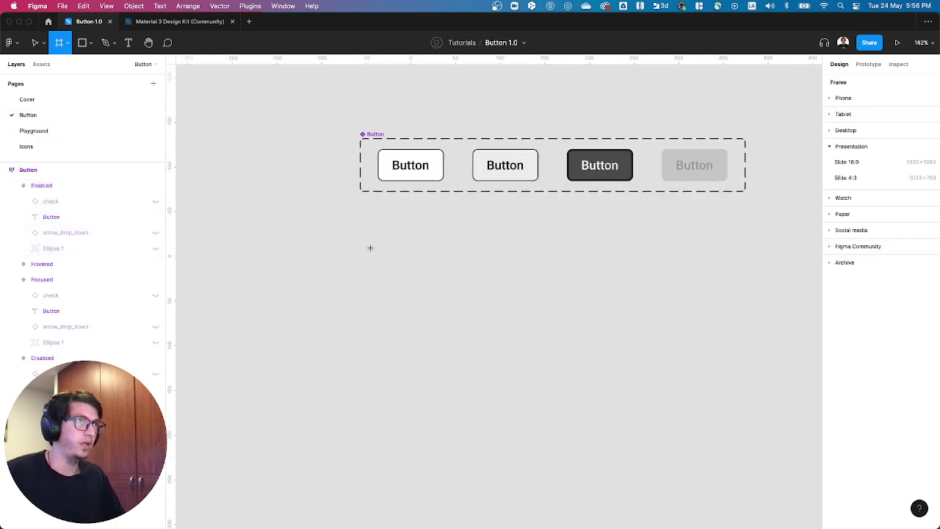
left_click_drag(378, 247, 474, 276)
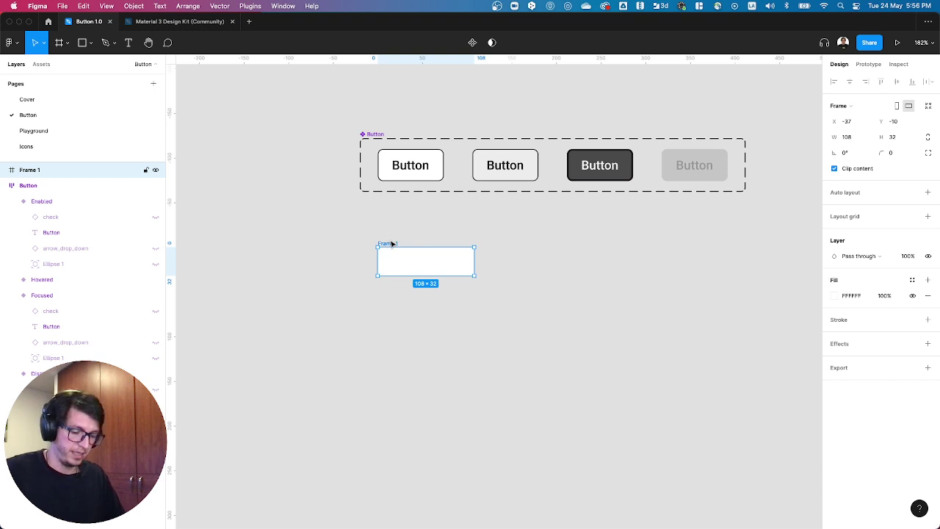
key("super+r")
type("B")
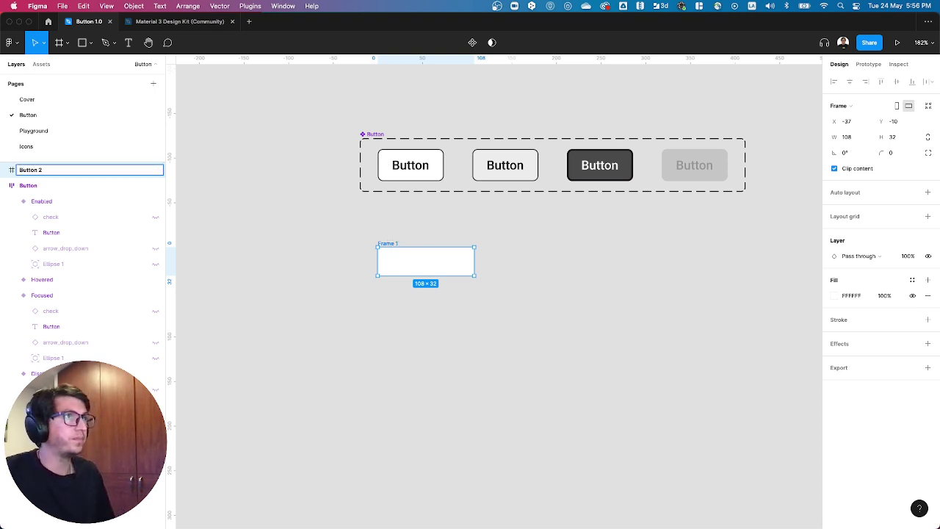
key("Return")
- Add 'Button' text inside Button 2 and apply auto layout with Shift+A
key("t")
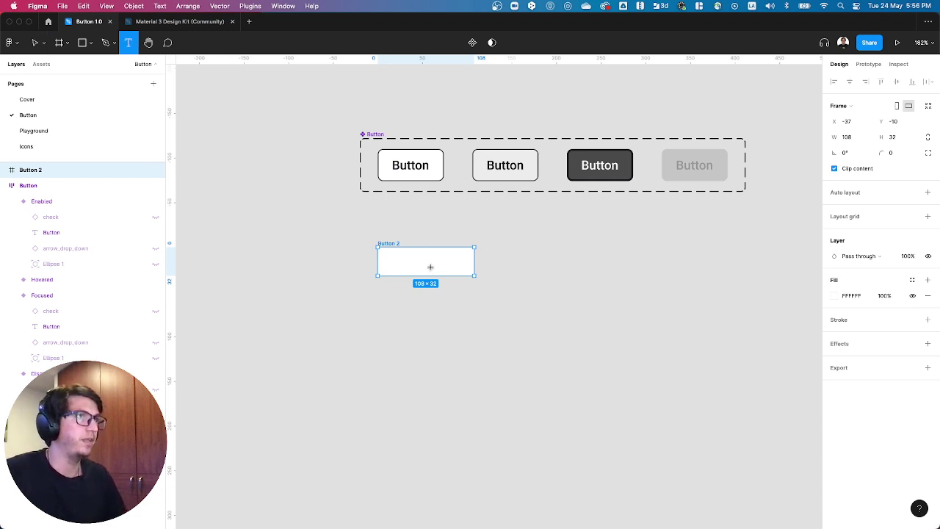
left_click(416, 260)
type("Button")
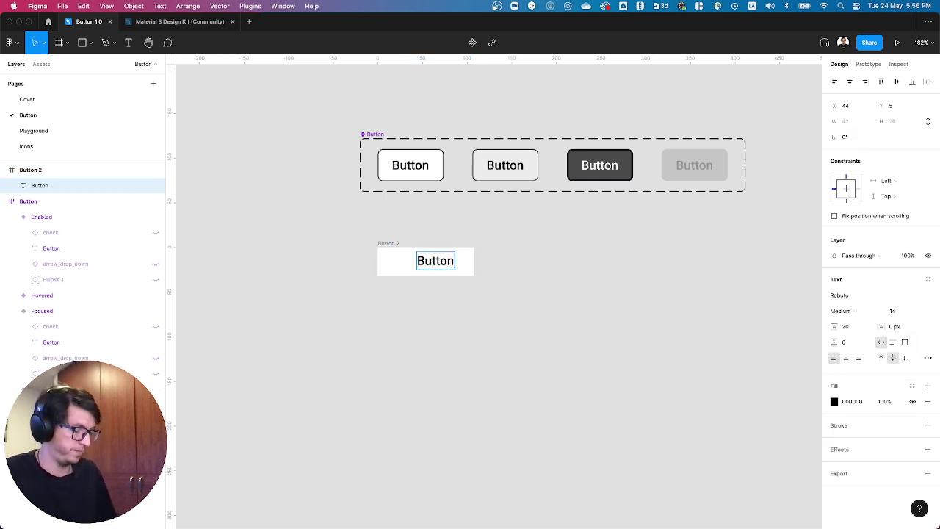
key("Escape")
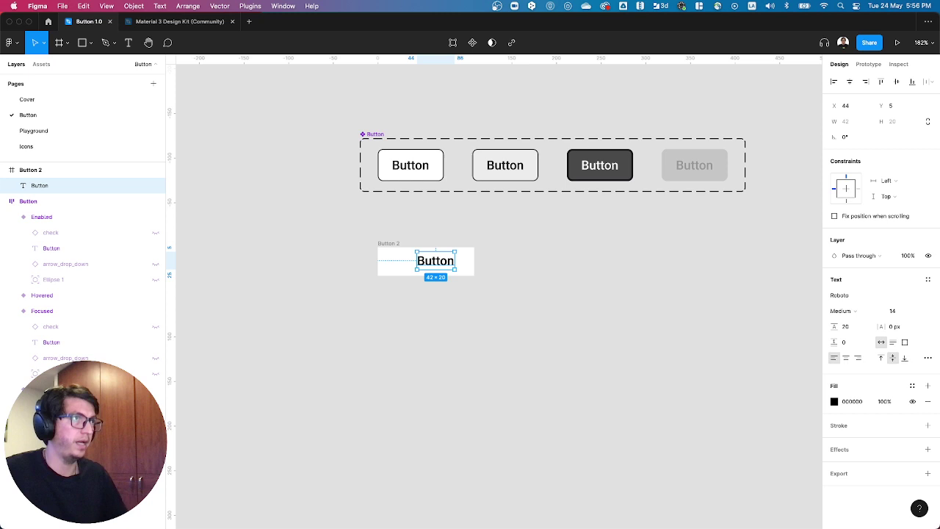
key("Escape")
key("shift+a")
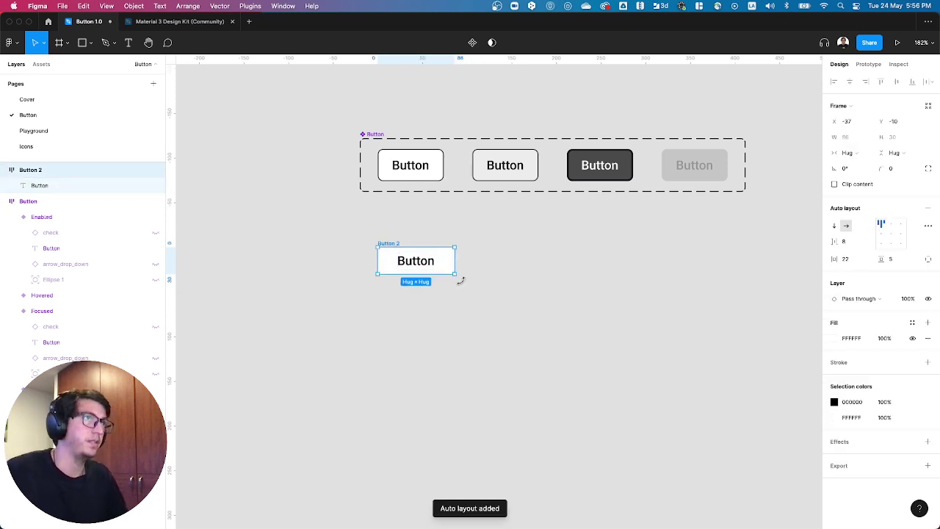
- Set Button 2's padding to 16 horizontal and 8 vertical
left_click(853, 246)
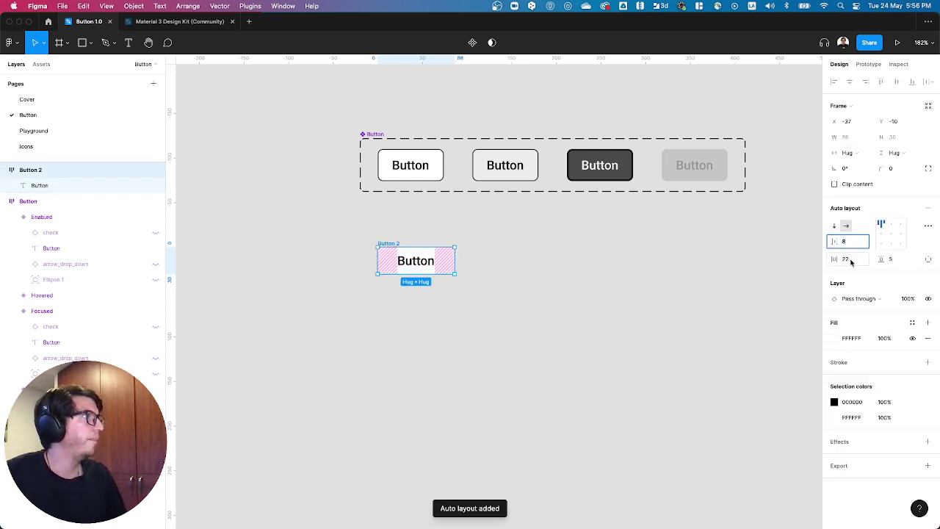
left_click(844, 258)
type("16")
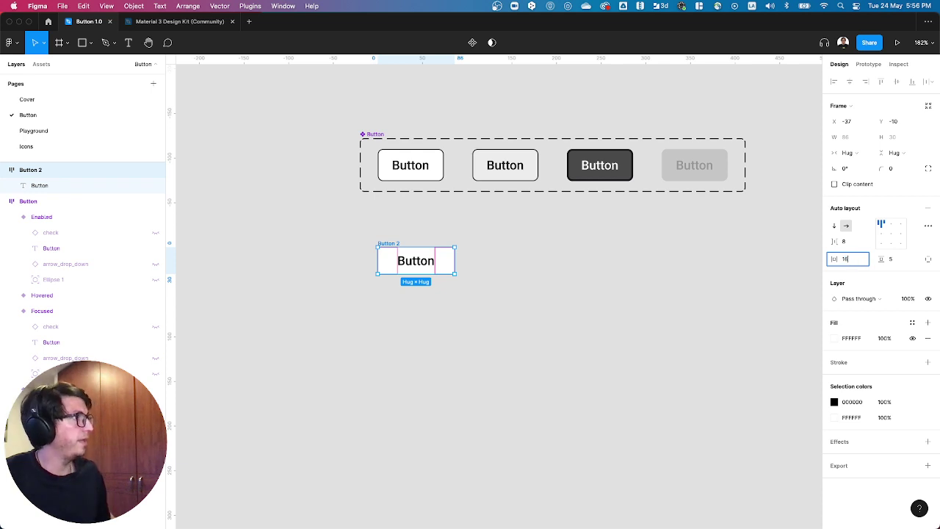
key("Return")
left_click(899, 261)
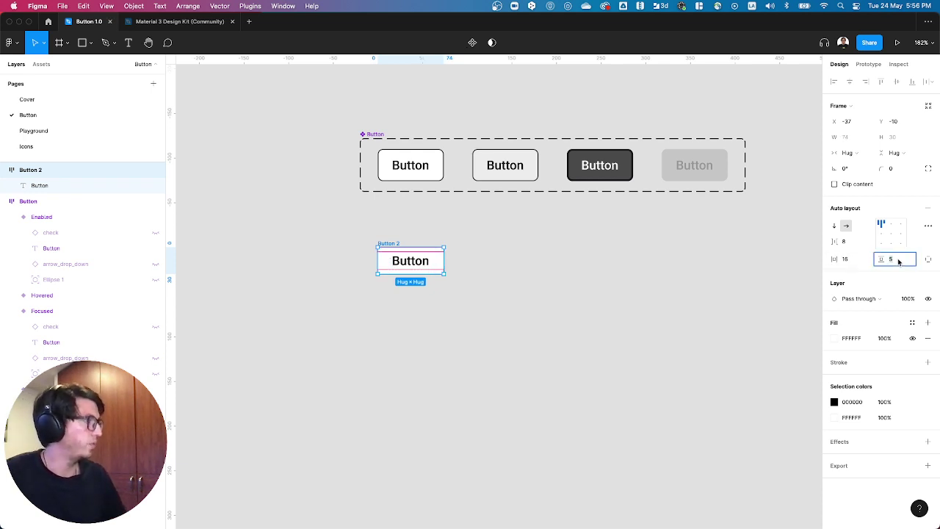
type("8")
key("Return")
- Round Button 2's corners to 8 and add a 1px black inside border
left_click(901, 169)
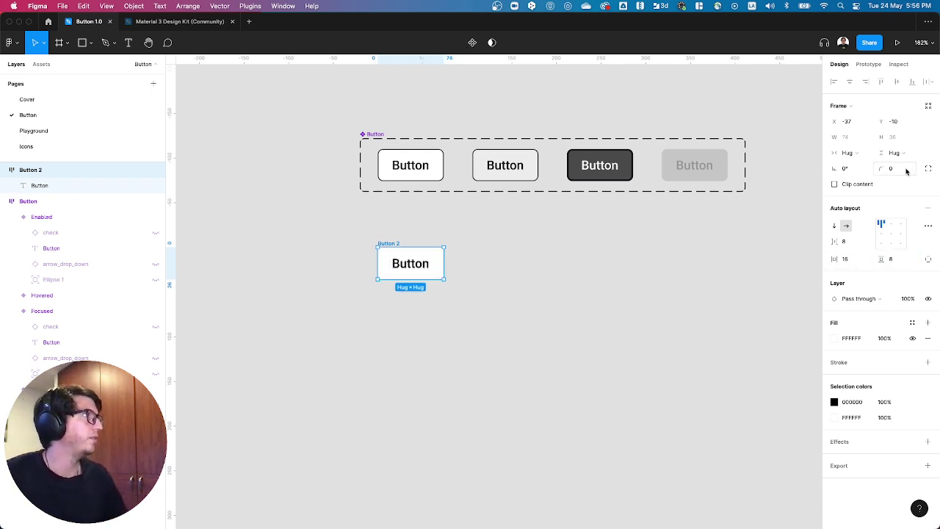
type("8")
key("Return")
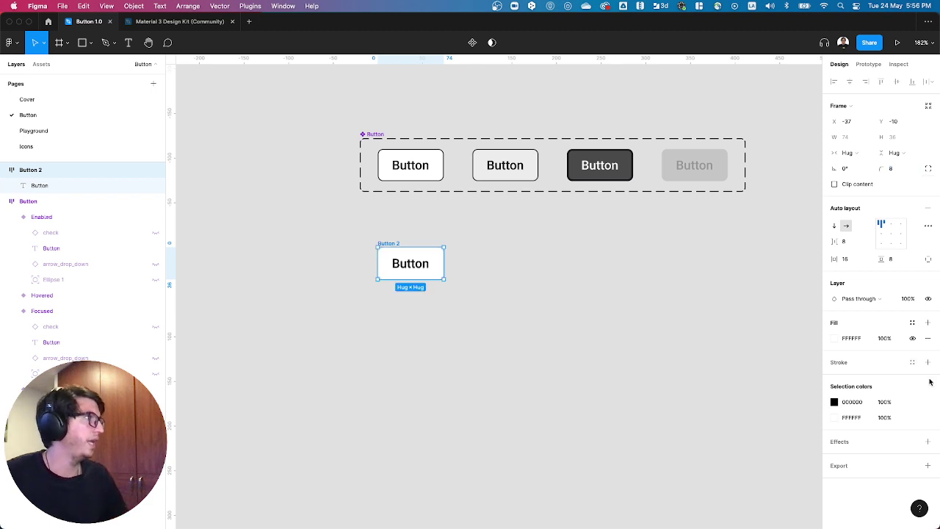
left_click(927, 362)
left_click(477, 306)
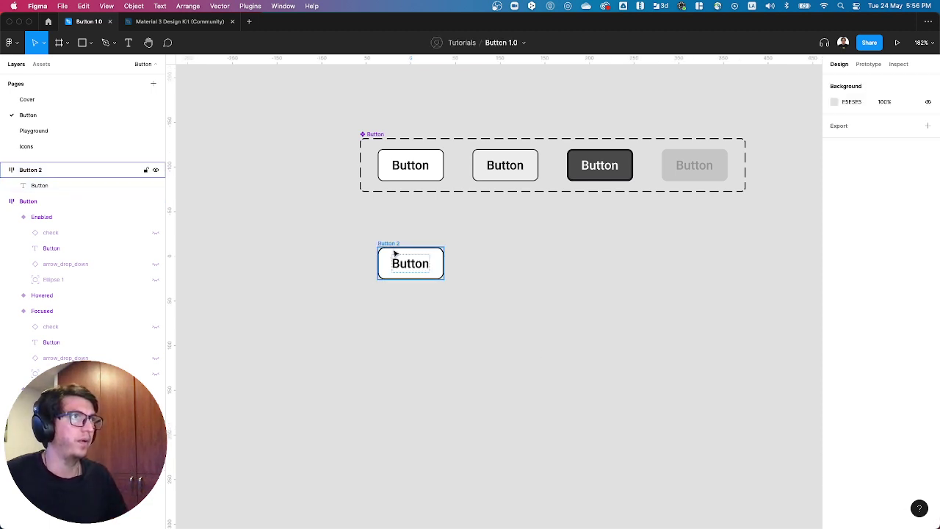
left_click(395, 249)
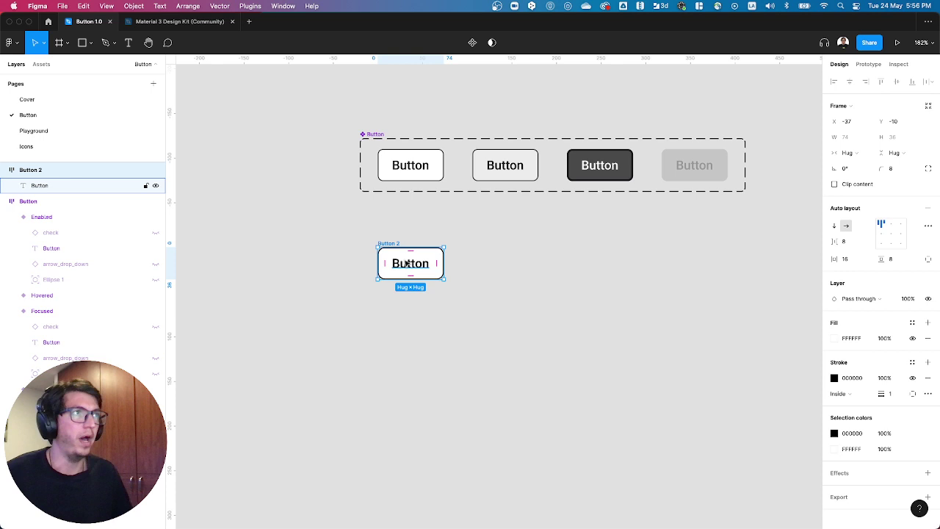
- Insert the add icon from the local Icons components into Button 2
key("shift+i")
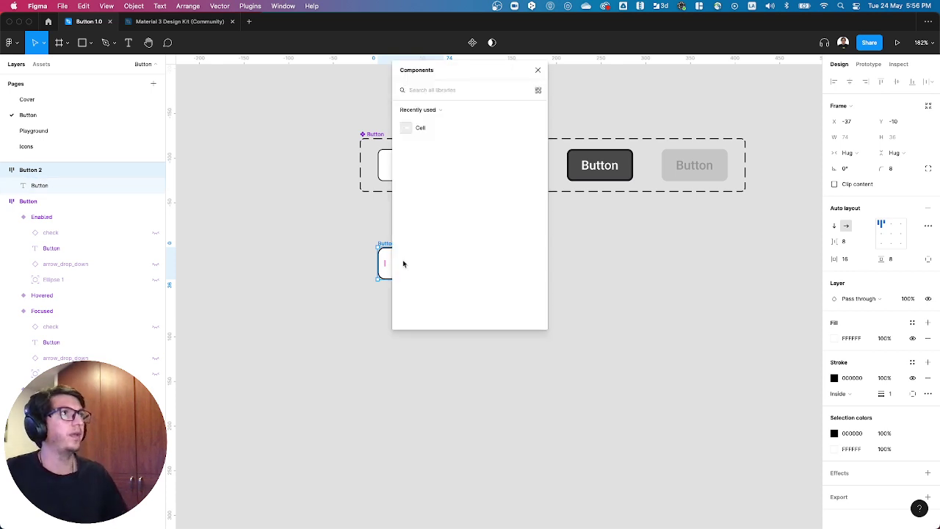
left_click(420, 109)
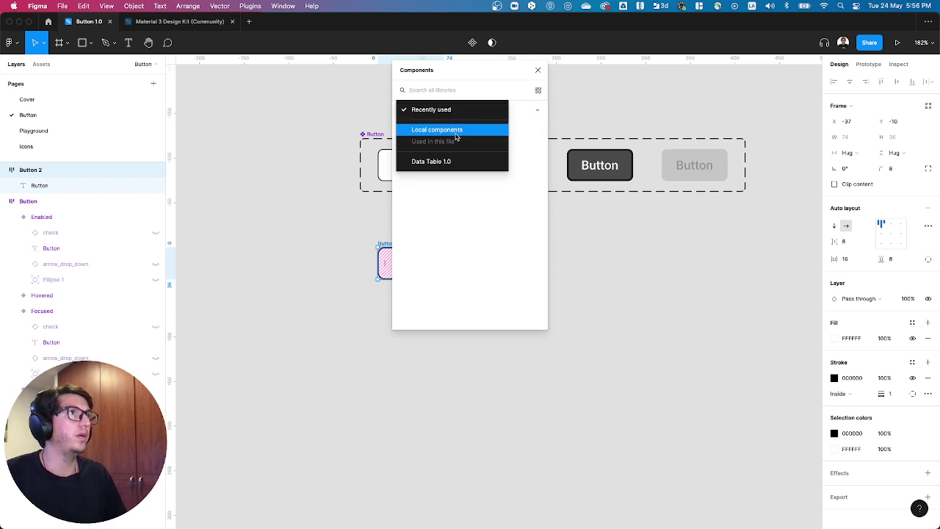
left_click(457, 132)
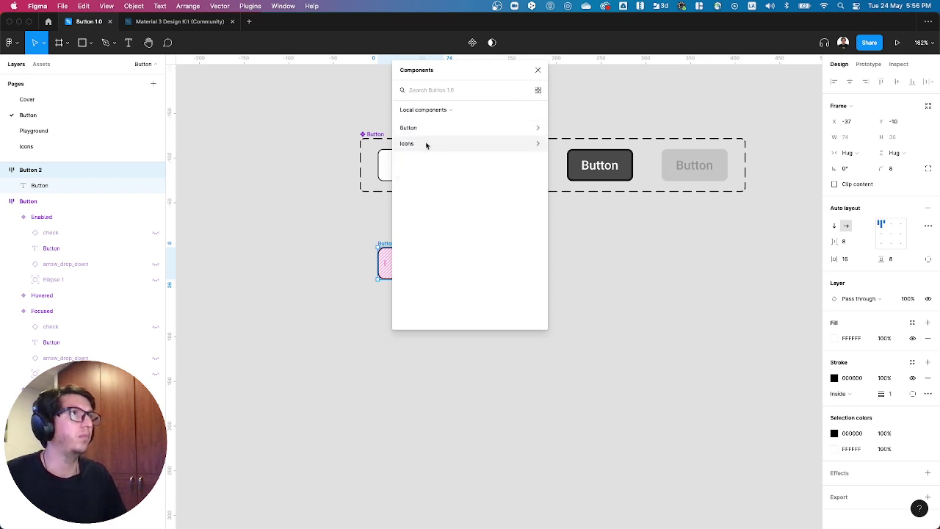
left_click(429, 143)
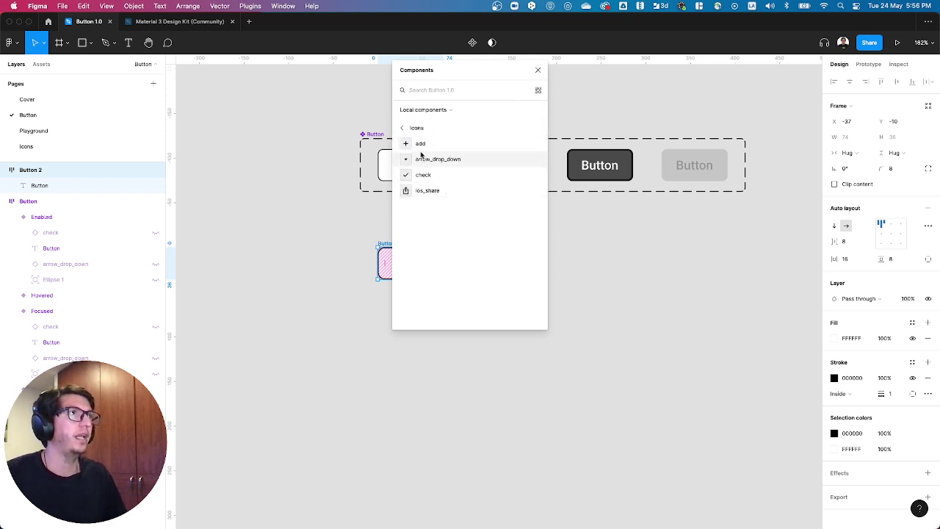
left_click(419, 145)
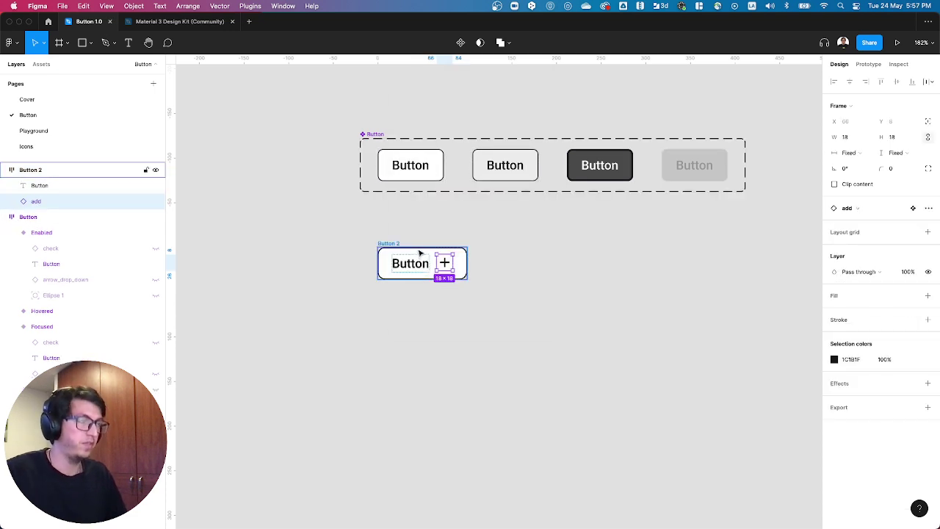
- Insert the arrow_drop_down icon and move the add icon before the Button label
key("shift+i")
left_click(429, 109)
left_click(433, 128)
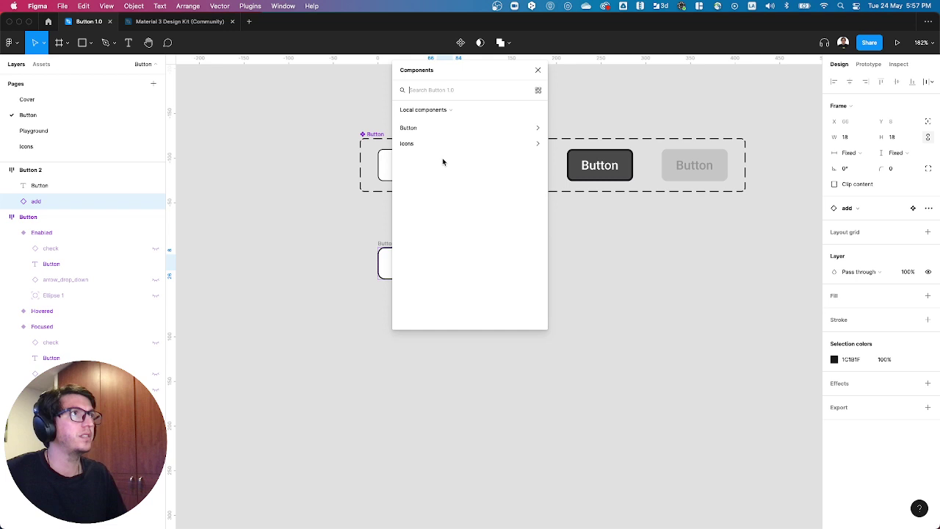
left_click(436, 143)
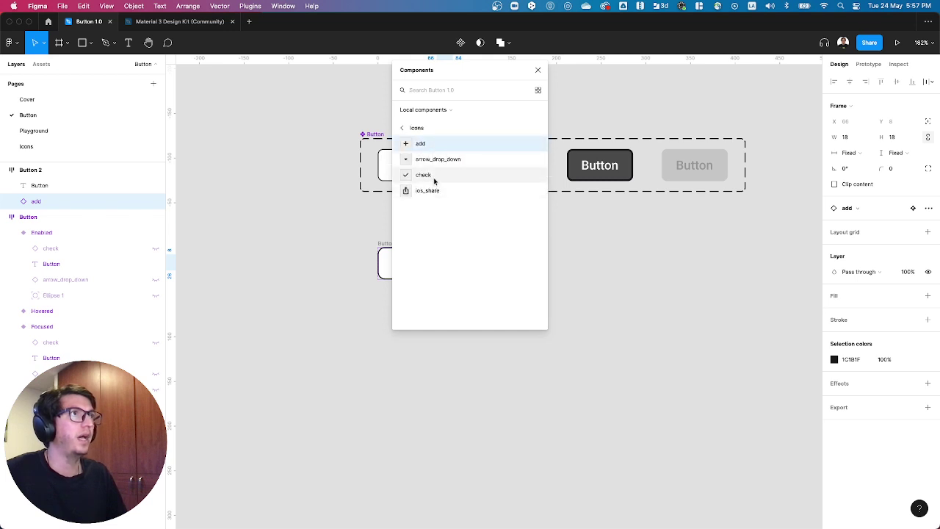
left_click(436, 159)
left_click(445, 264)
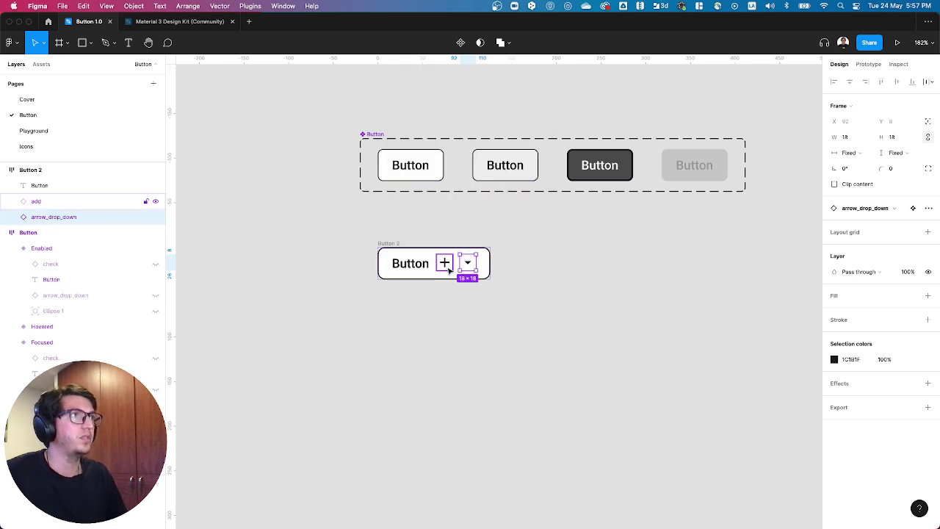
key("Left")
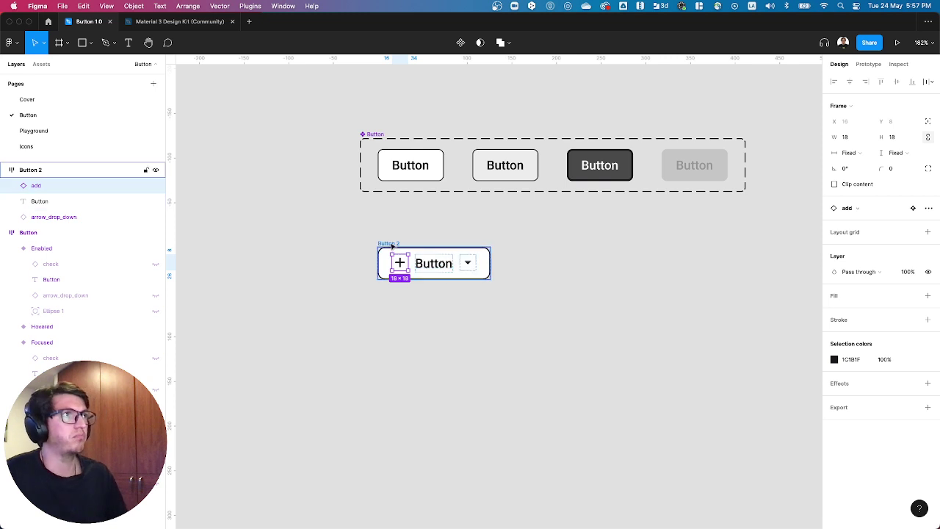
left_click(486, 275)
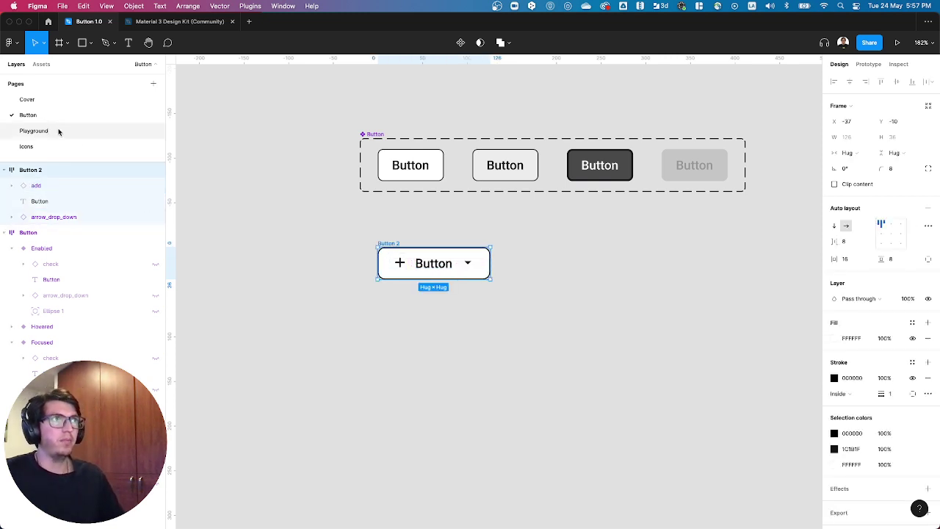
- Draw a 16×16 circle, move it into Button 2 and fill it with Highlight/Red
key("o")
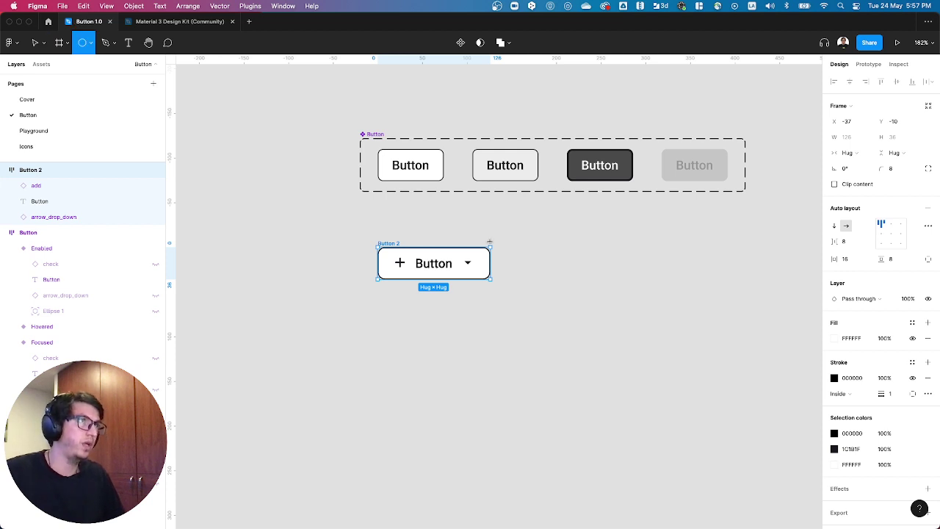
left_click_drag(481, 243, 503, 264)
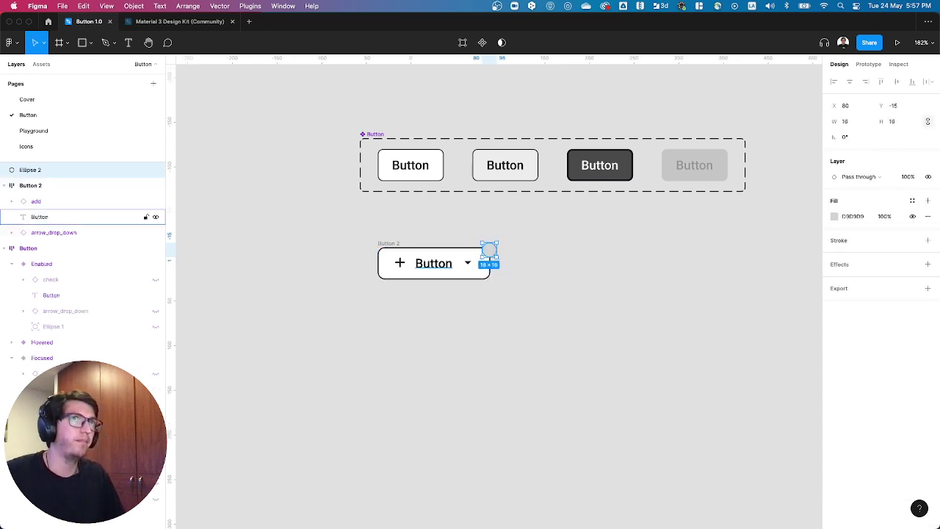
left_click_drag(60, 180, 60, 196)
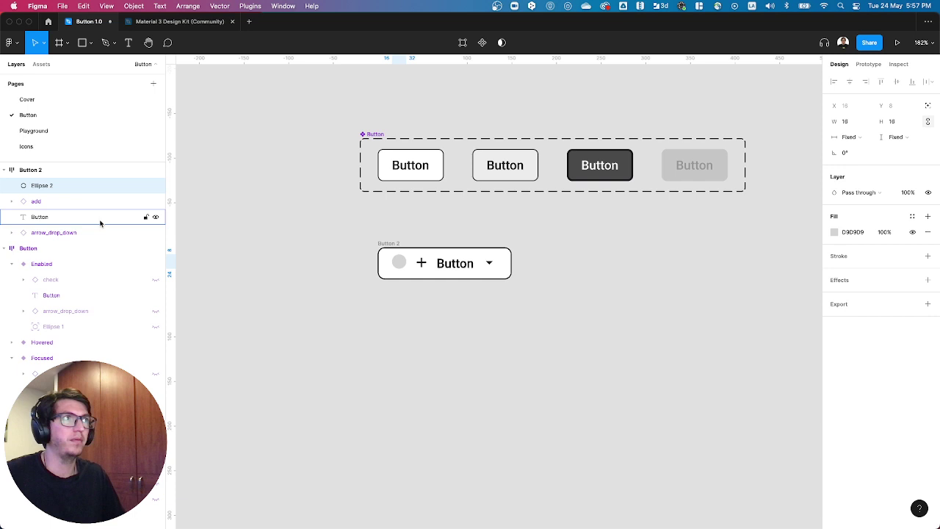
left_click(912, 216)
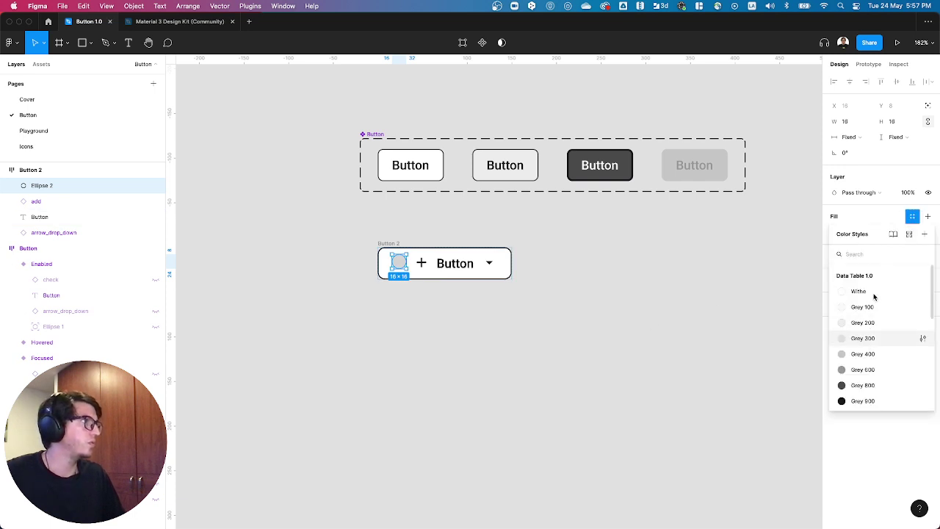
scroll(884, 377, "down", 5)
scroll(883, 371, "up", 3)
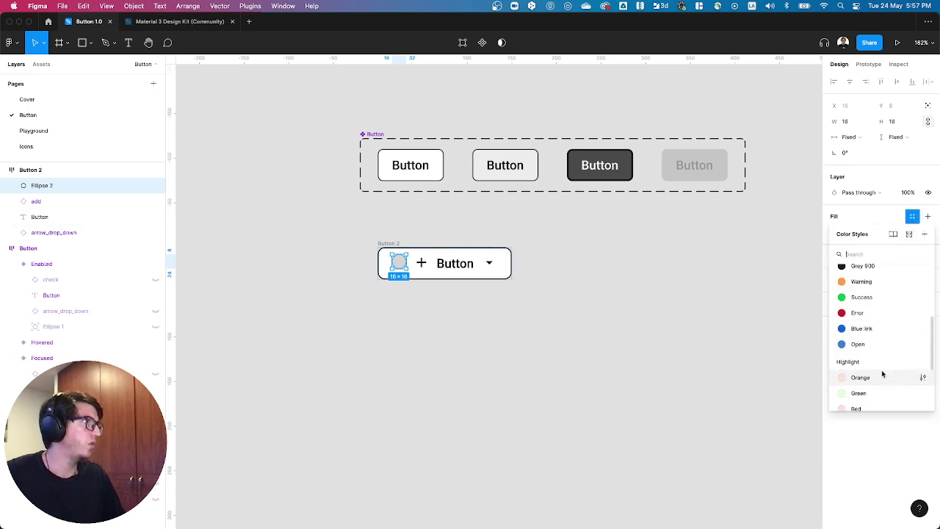
left_click(853, 311)
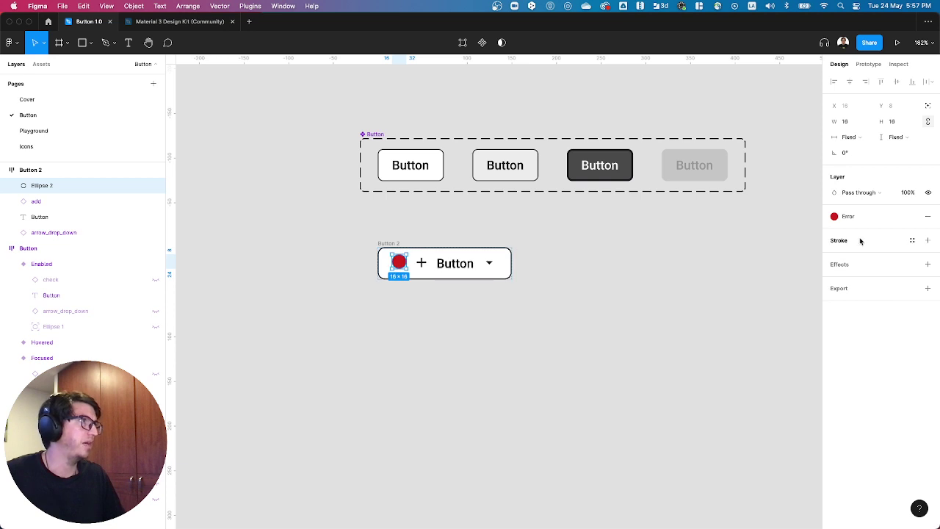
left_click(846, 216)
left_click(860, 402)
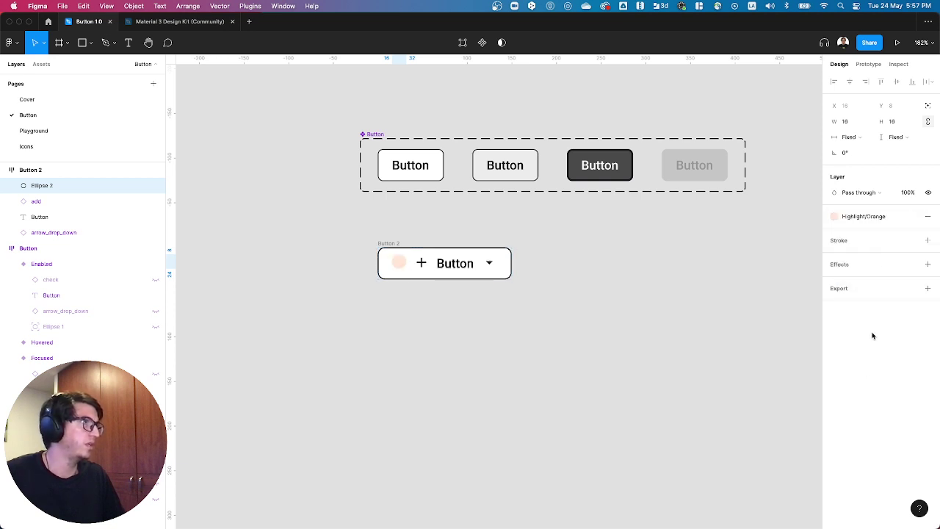
left_click(871, 217)
left_click(871, 367)
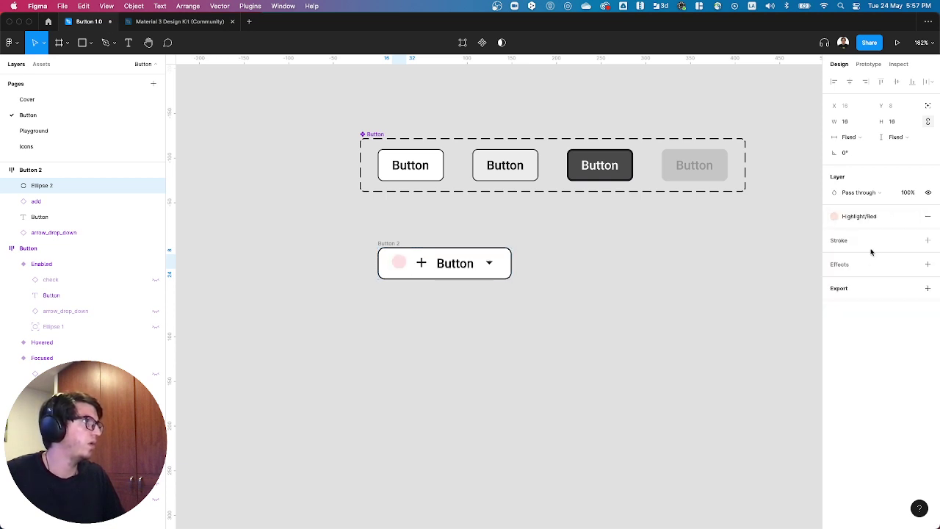
- Give the badge circle an Error-coloured border
left_click(912, 240)
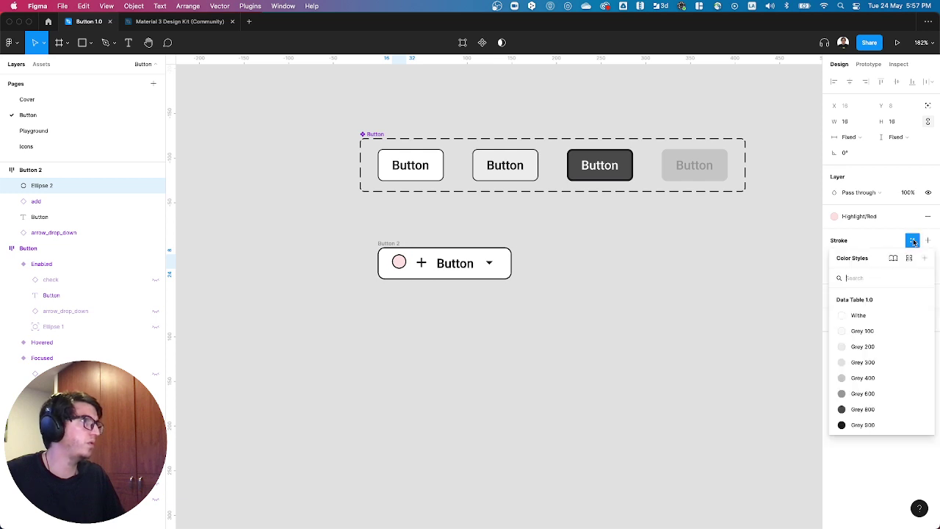
scroll(881, 395, "down", 5)
scroll(881, 393, "up", 6)
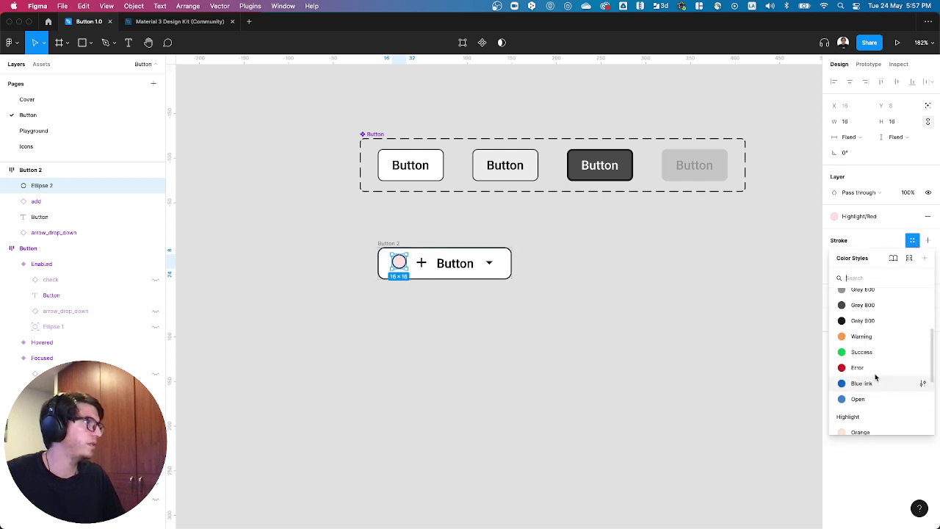
left_click(859, 369)
left_click(486, 339)
left_click(399, 262)
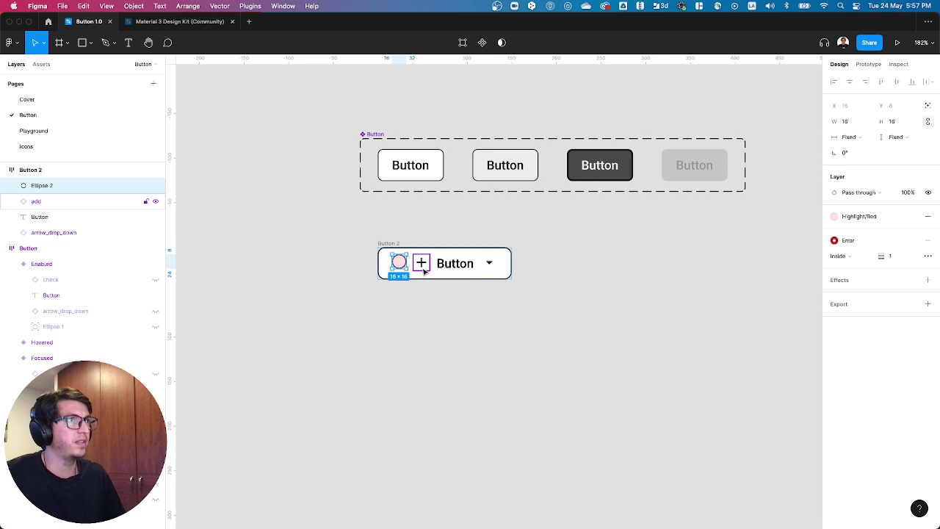
key("Escape")
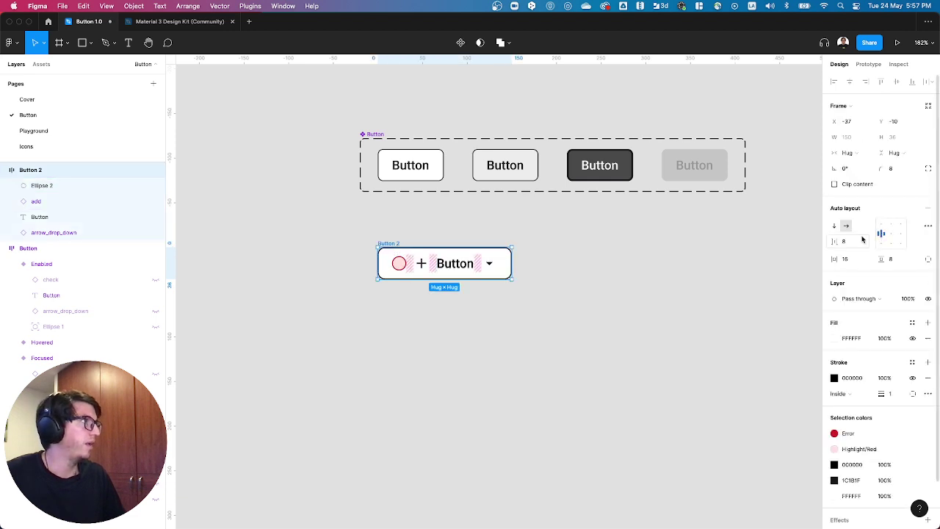
left_click(404, 263)
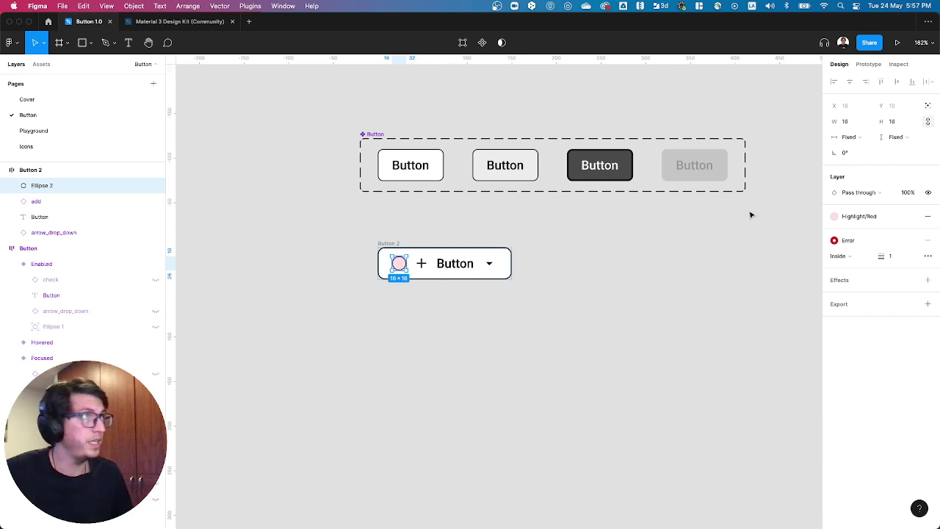
left_click(929, 107)
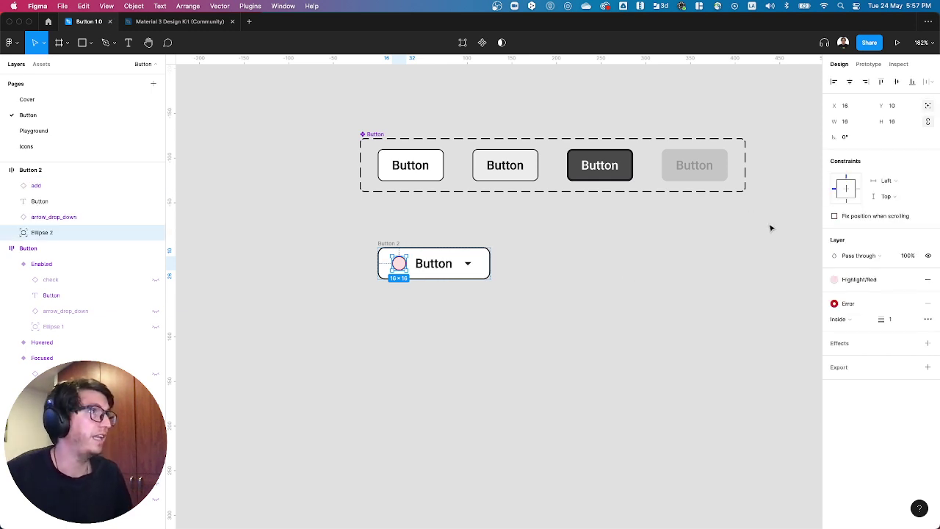
key("alt+d")
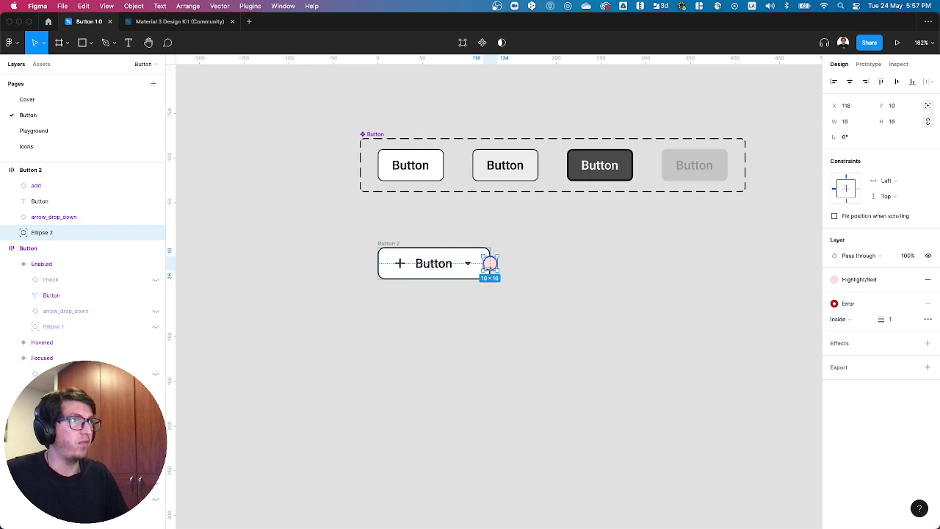
scroll(490, 264, "up", 5)
left_click_drag(492, 261, 494, 223)
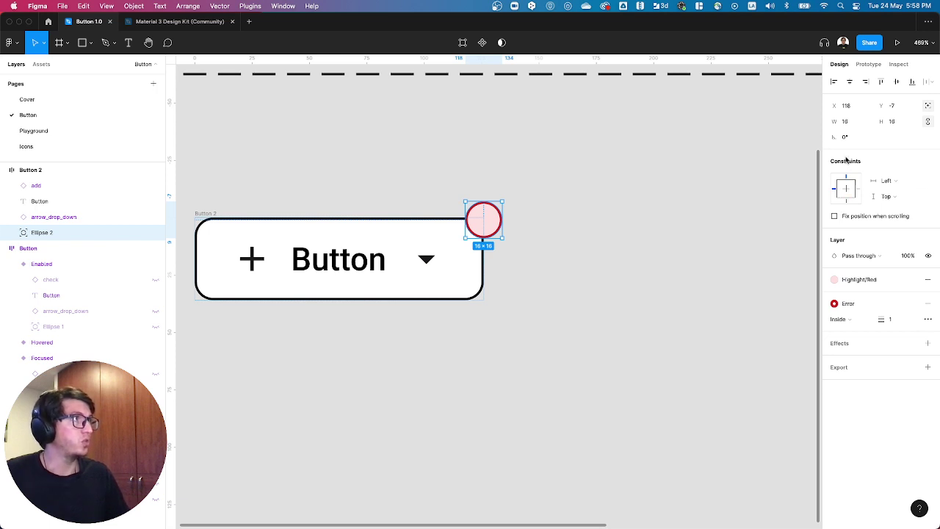
left_click(858, 190)
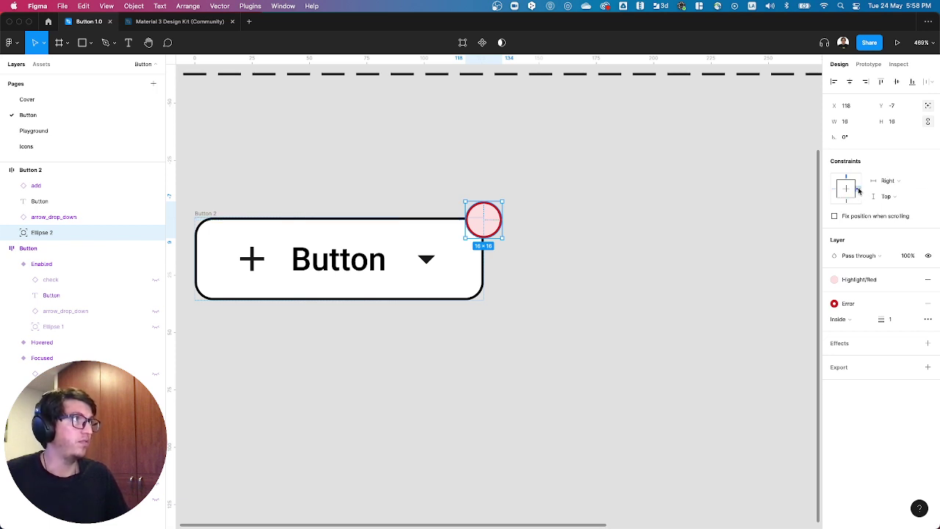
left_click(318, 261)
double_click(351, 262)
left_click(356, 262)
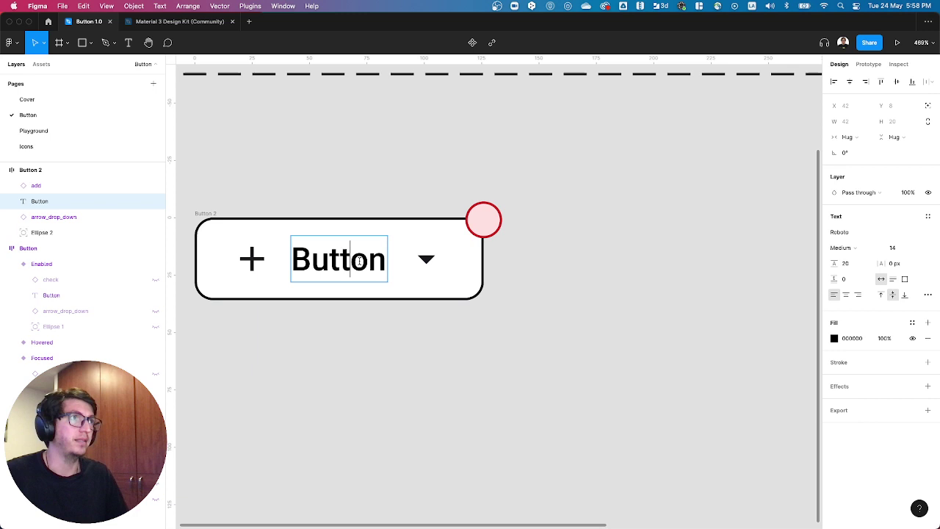
type("fdg dfgd fgdfg")
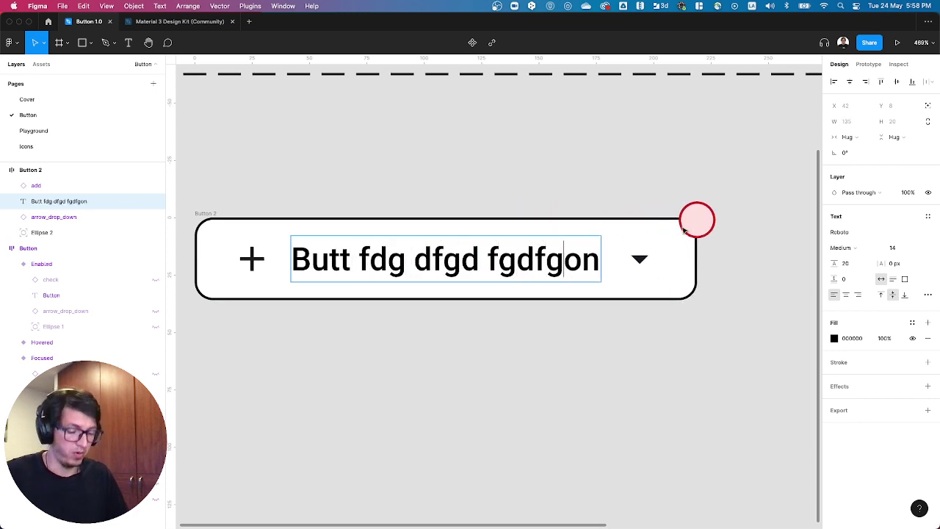
key("ctrl+z")
key("Escape")
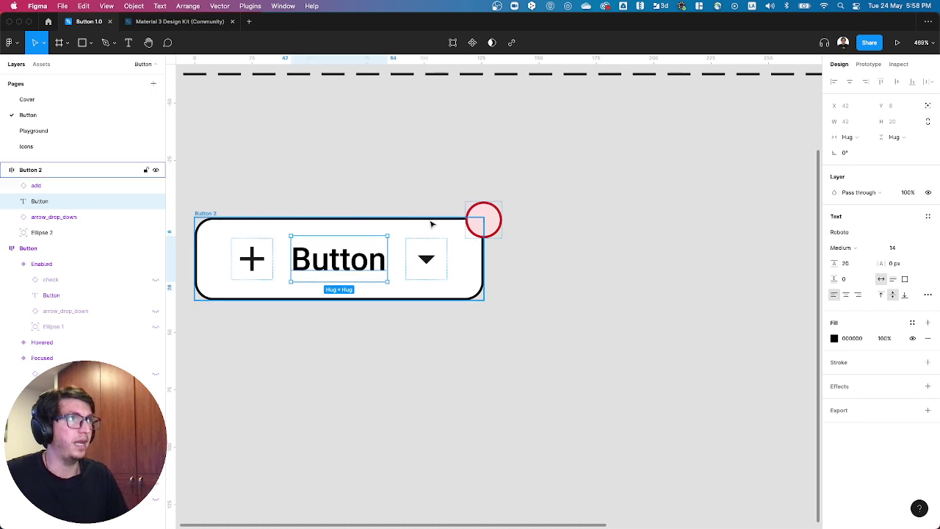
key("Escape")
left_click(210, 213)
scroll(424, 331, "down", 4)
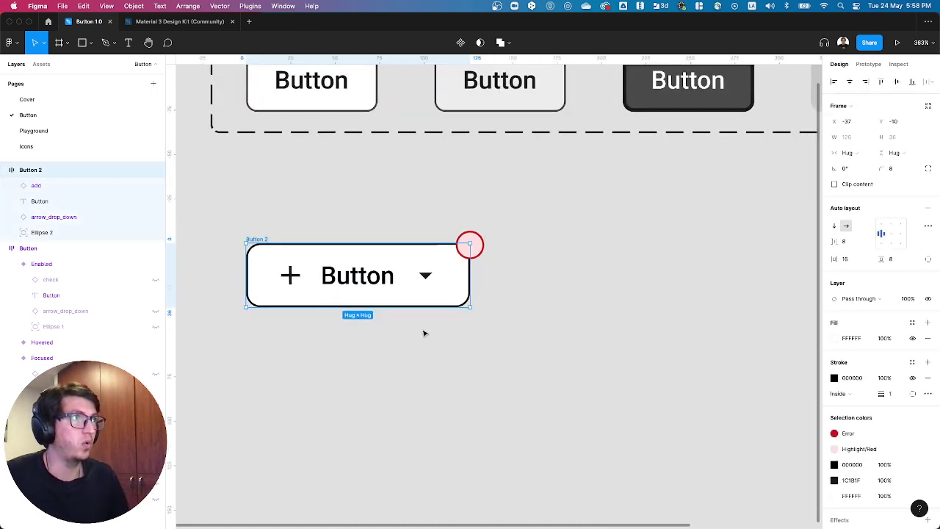
scroll(423, 331, "down", 10)
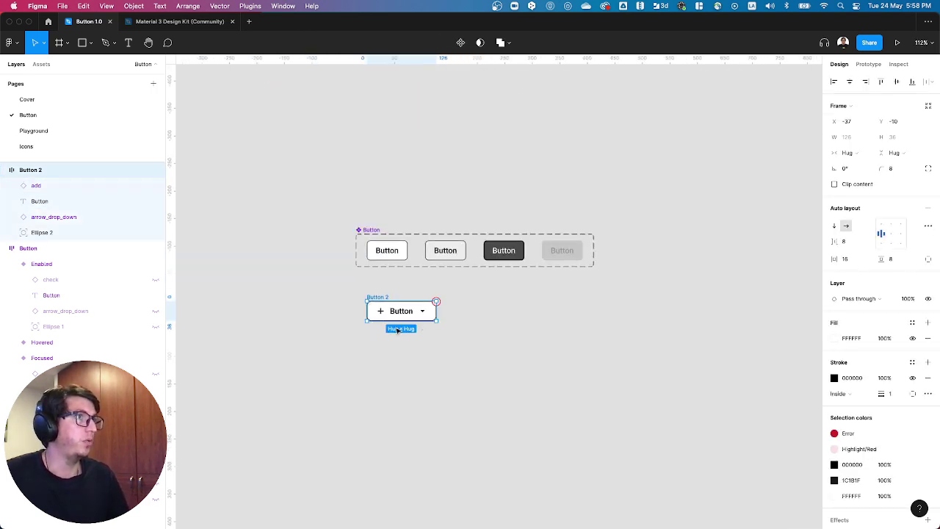
scroll(378, 316, "up", 10)
- Temporarily hide Button 2's plus icon, dropdown arrow and red badge layers
left_click(394, 297)
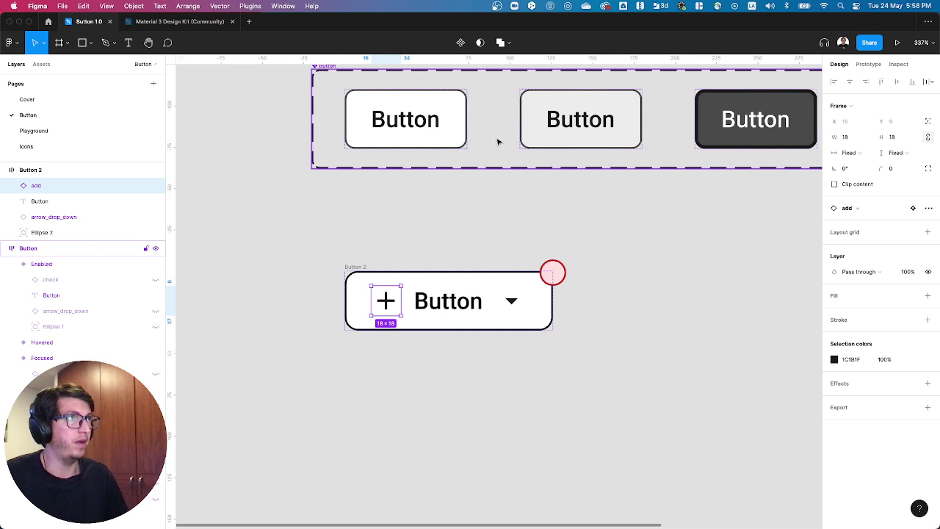
left_click(523, 305, "shift")
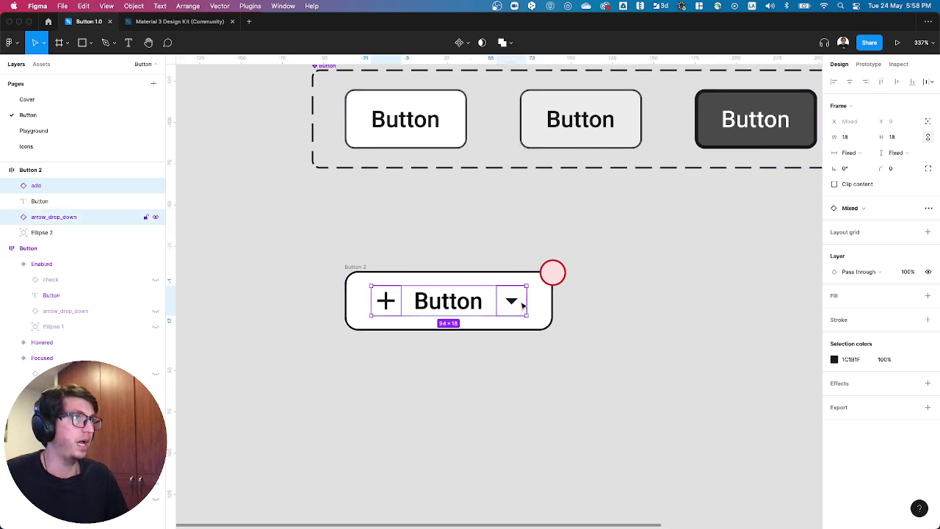
left_click(155, 216)
left_click(155, 185)
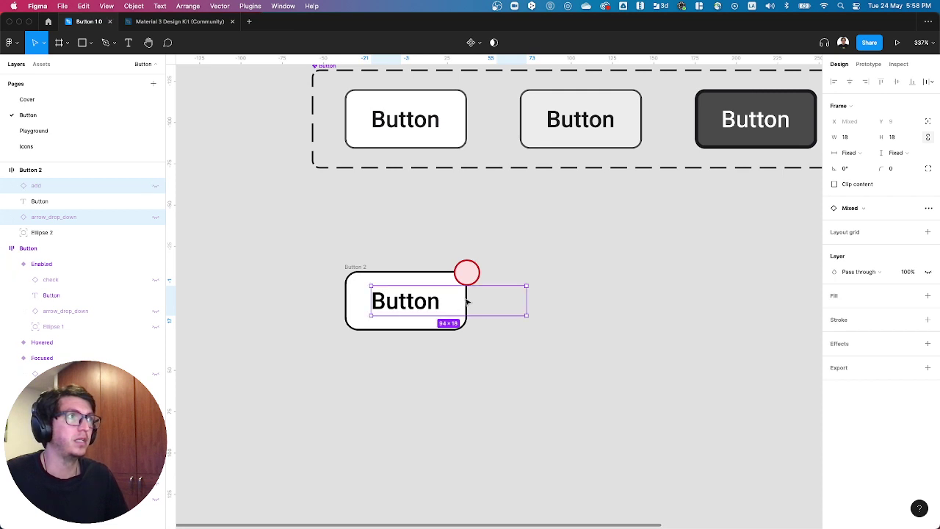
left_click(466, 271)
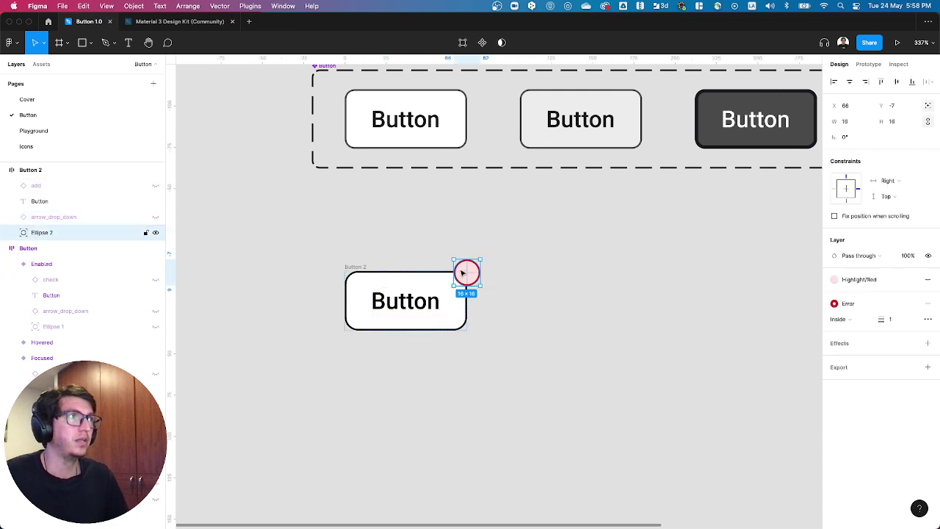
left_click(155, 232)
left_click(421, 342)
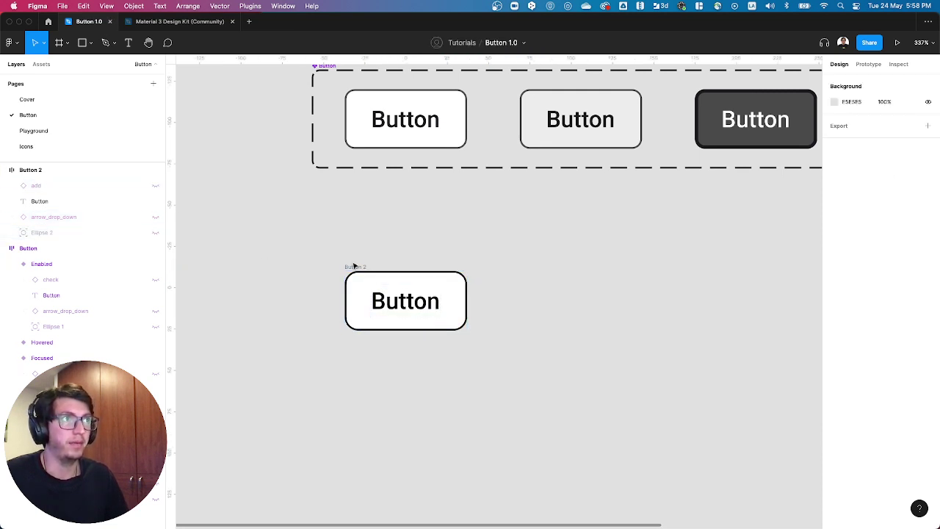
- Turn the Button 2 frame into a component named Button 2/Enabled
left_click(355, 266)
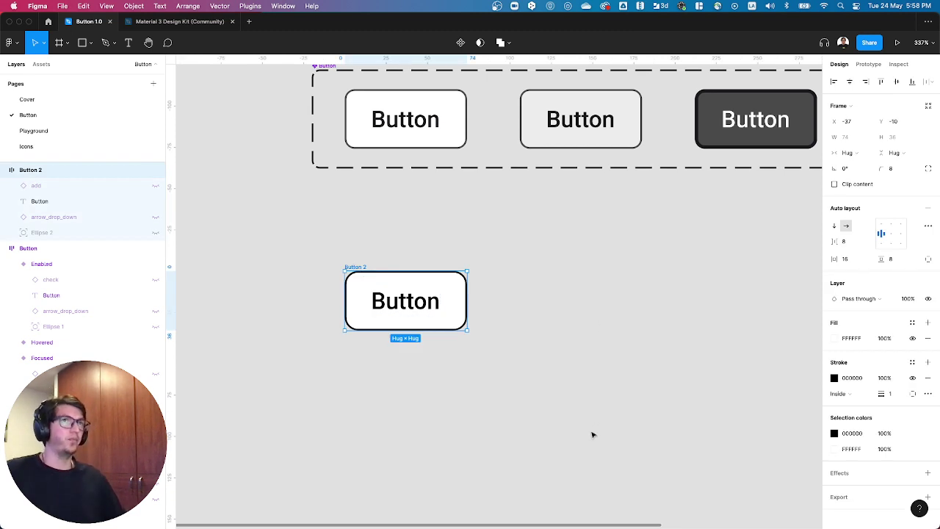
key("super+alt+k")
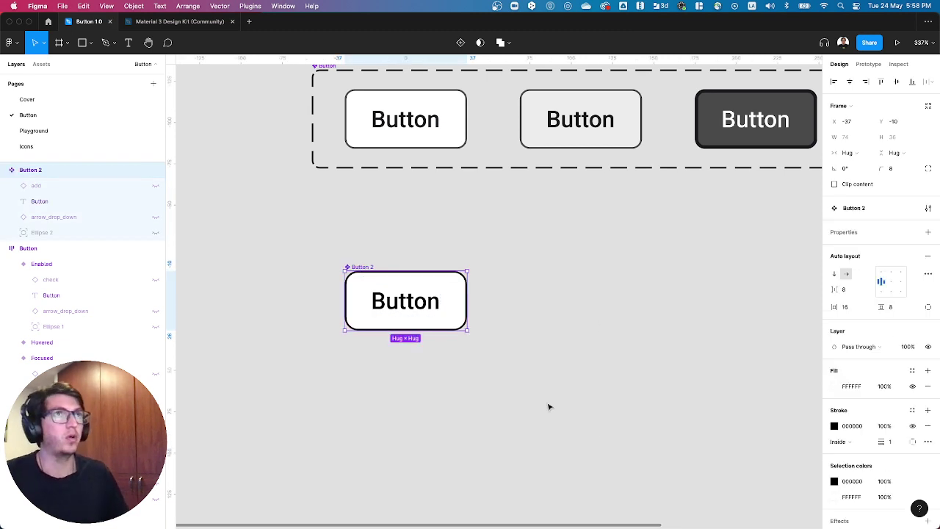
double_click(370, 267)
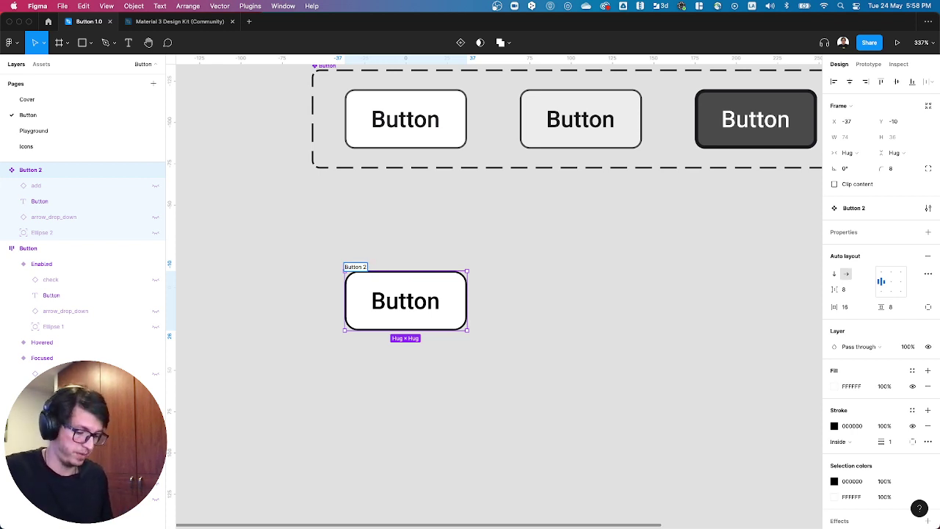
type("/Enable")
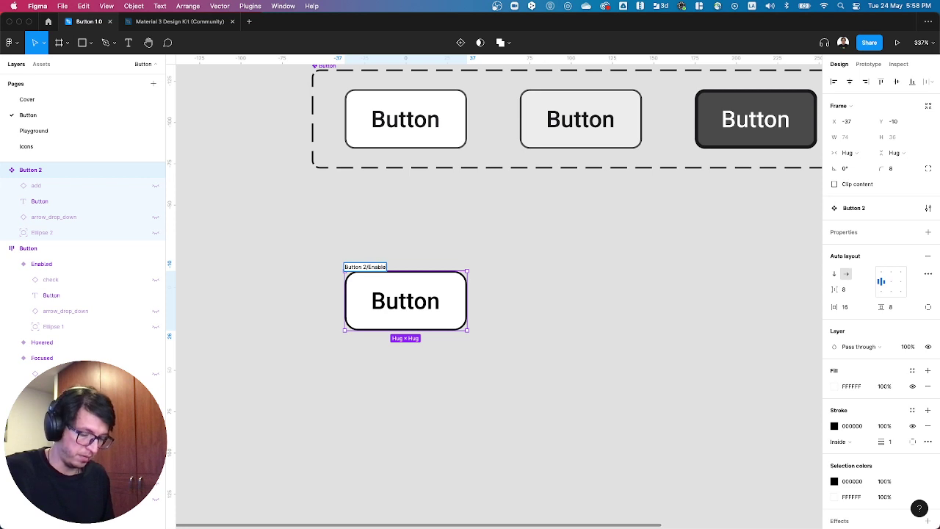
type("d")
key("Return")
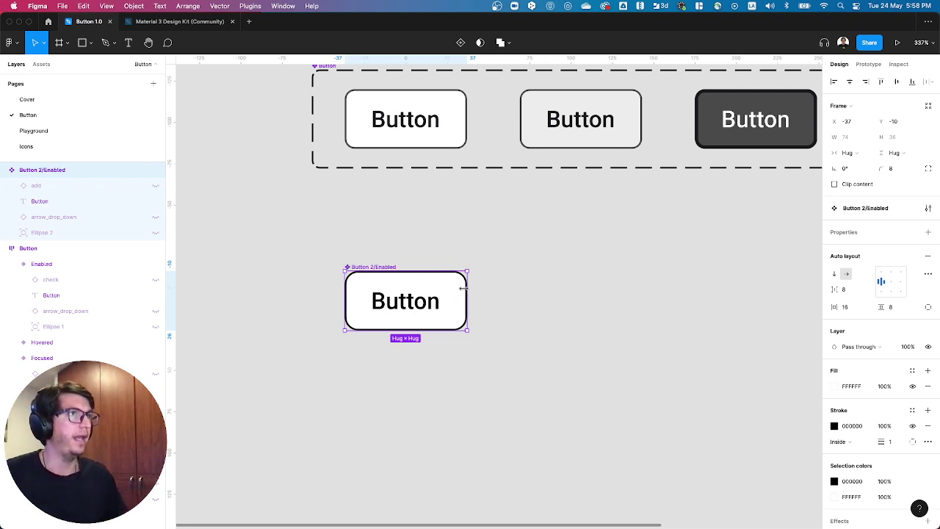
- Make the plus icon, dropdown arrow and red badge visible again
left_click(154, 185)
left_click(153, 216)
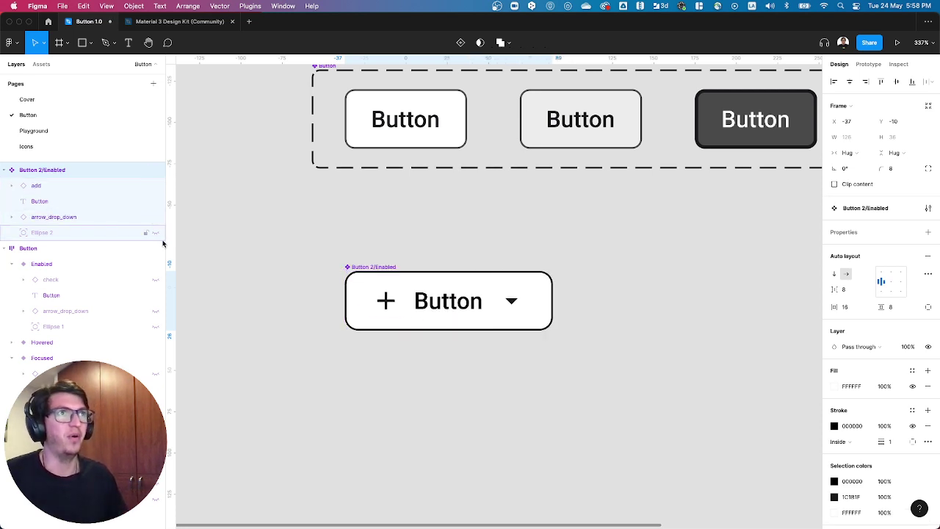
left_click(155, 232)
left_click(51, 188)
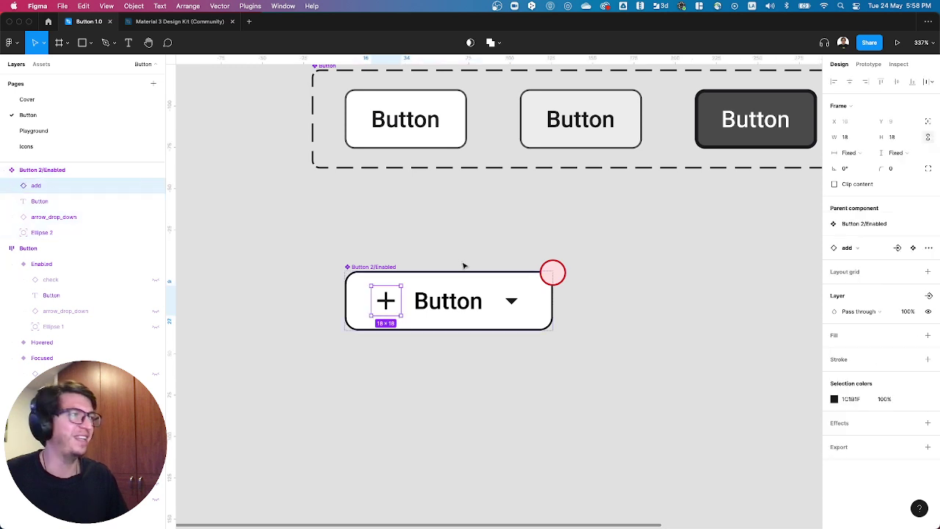
- Add Show left icon and Show right icon boolean properties for the plus icon and dropdown arrow
left_click(930, 295)
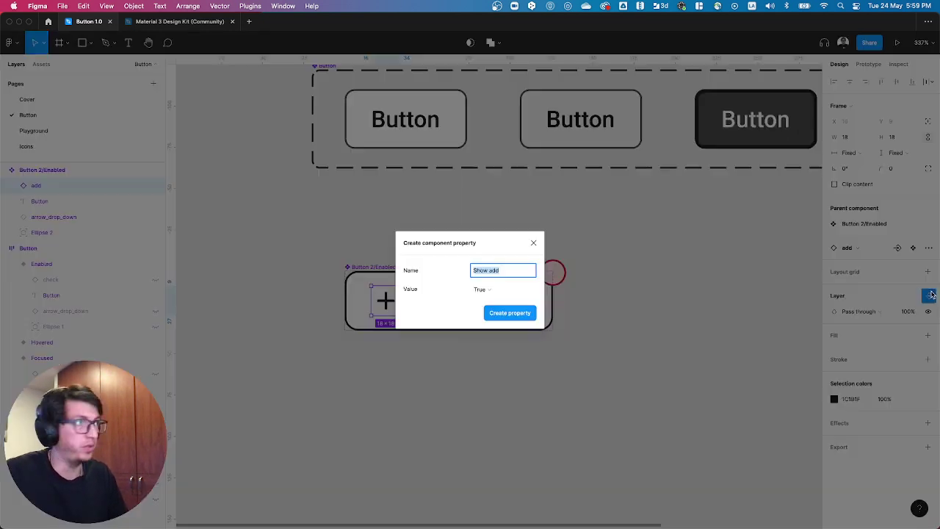
left_click(496, 275)
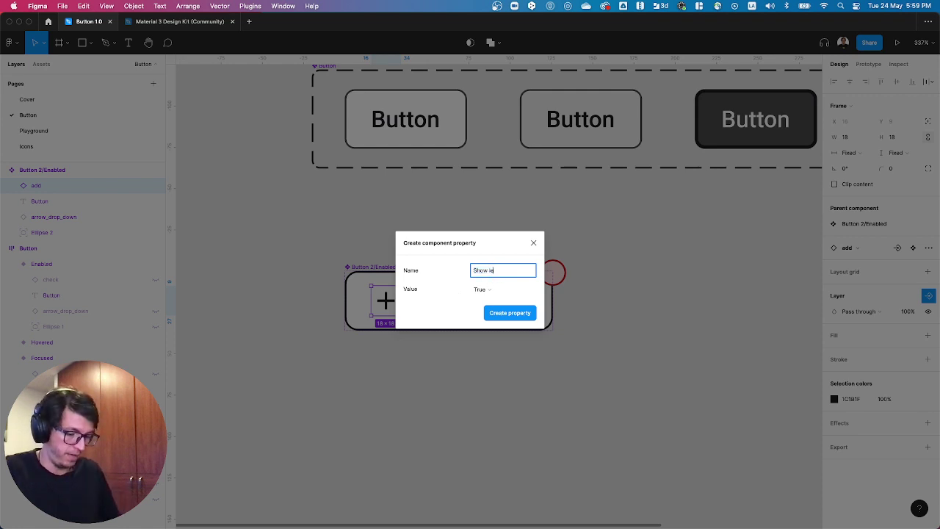
key("Return")
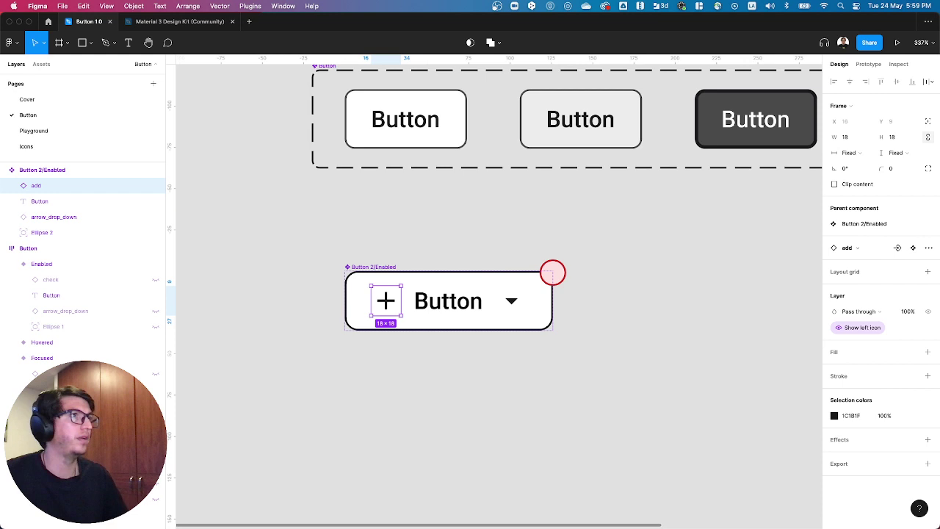
left_click(512, 301)
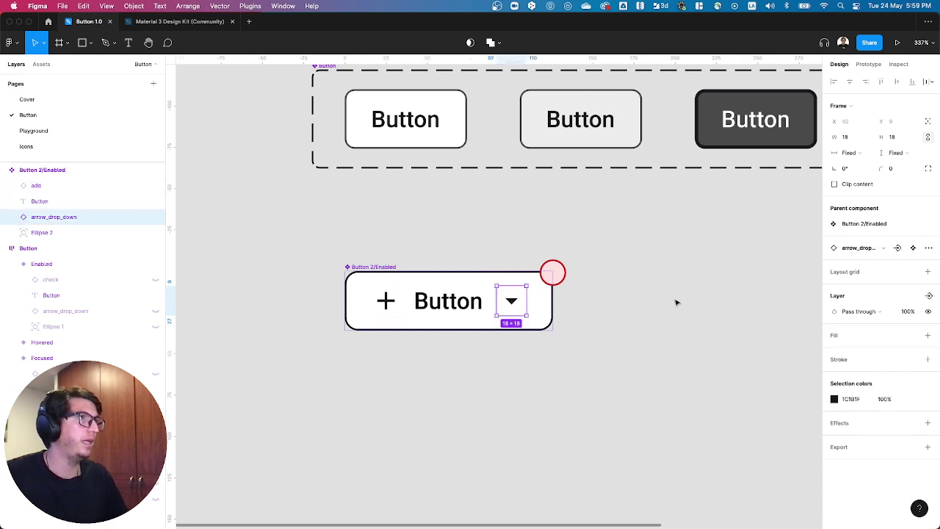
left_click(929, 295)
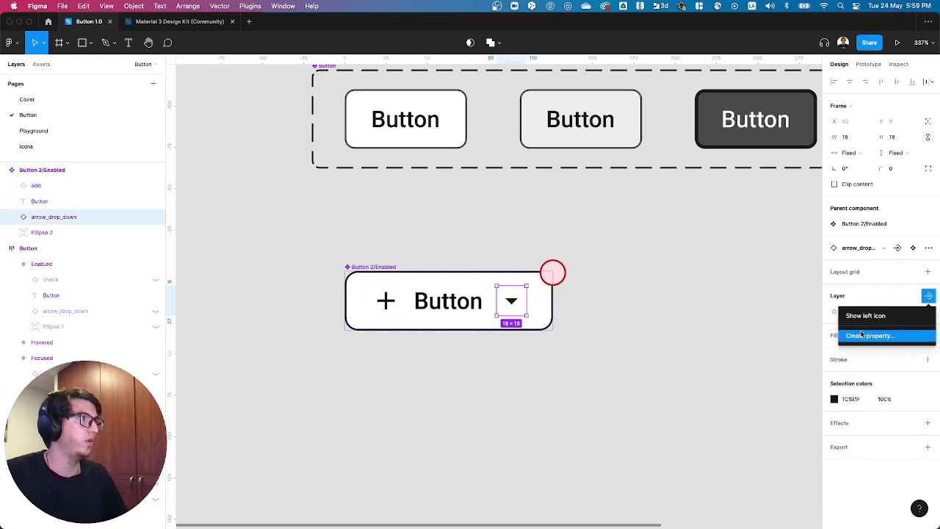
left_click(863, 334)
type("Show")
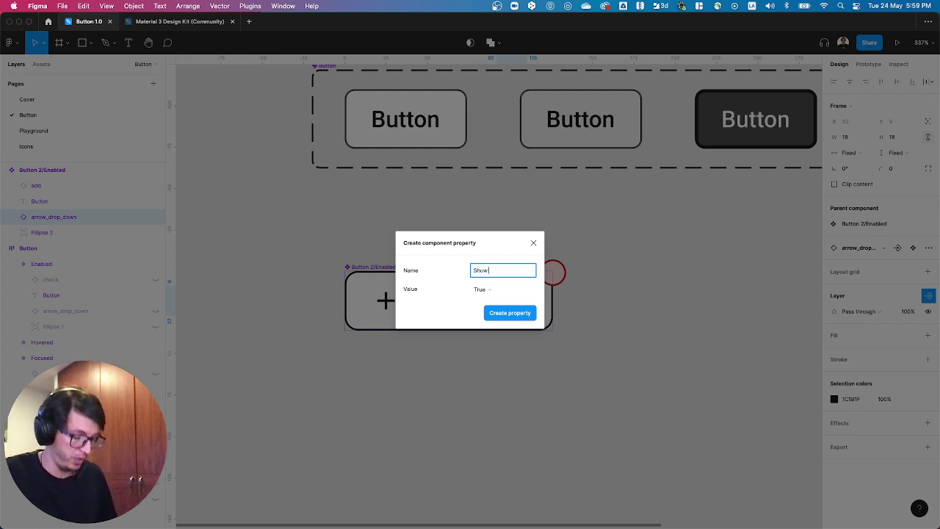
type(" right ")
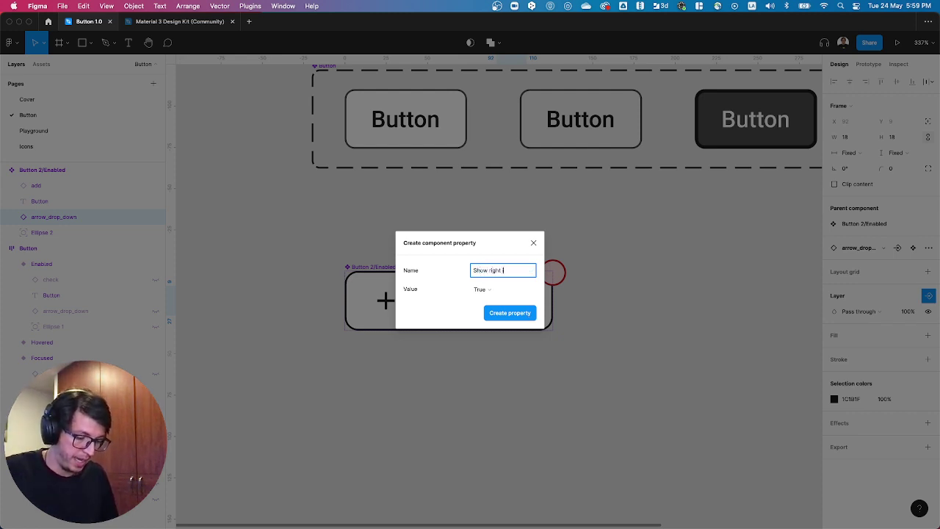
type("icon")
key("Return")
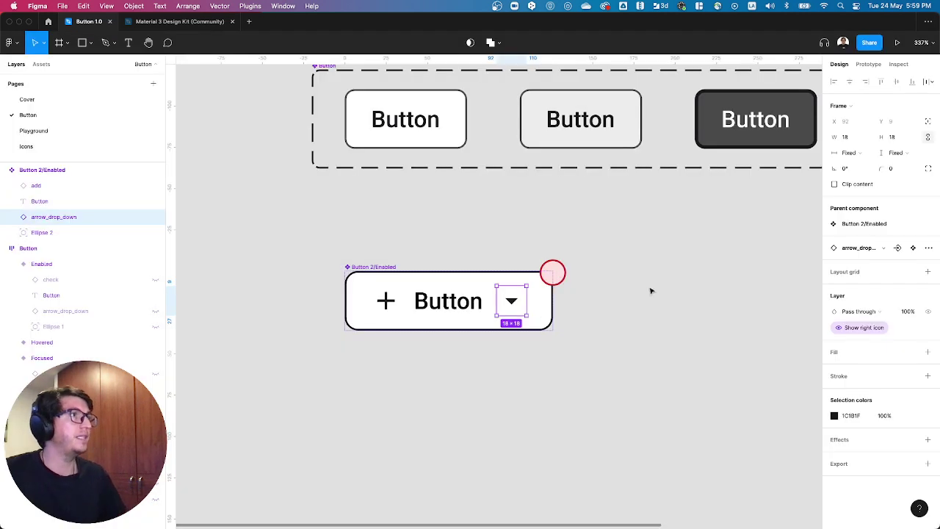
- Create a Show badge boolean property controlling the red Ellipse 2 badge
left_click(552, 271)
left_click(930, 264)
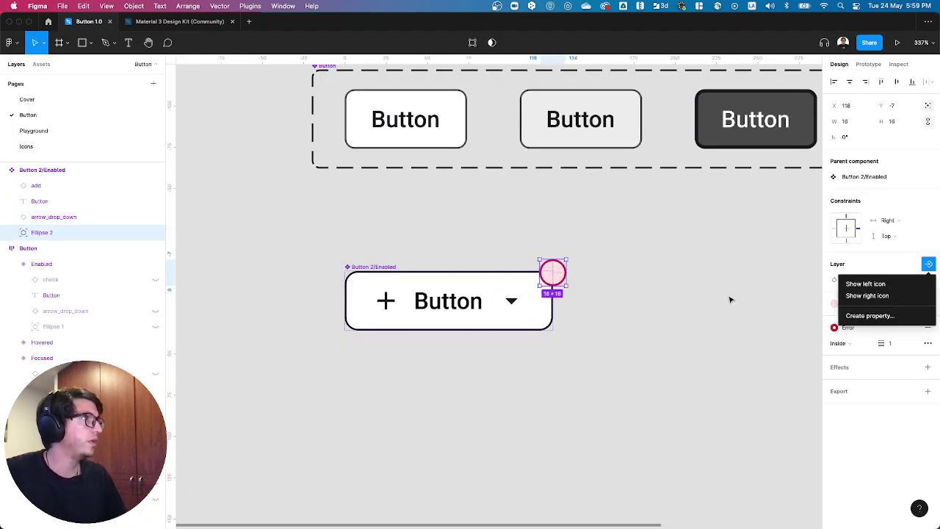
left_click(863, 316)
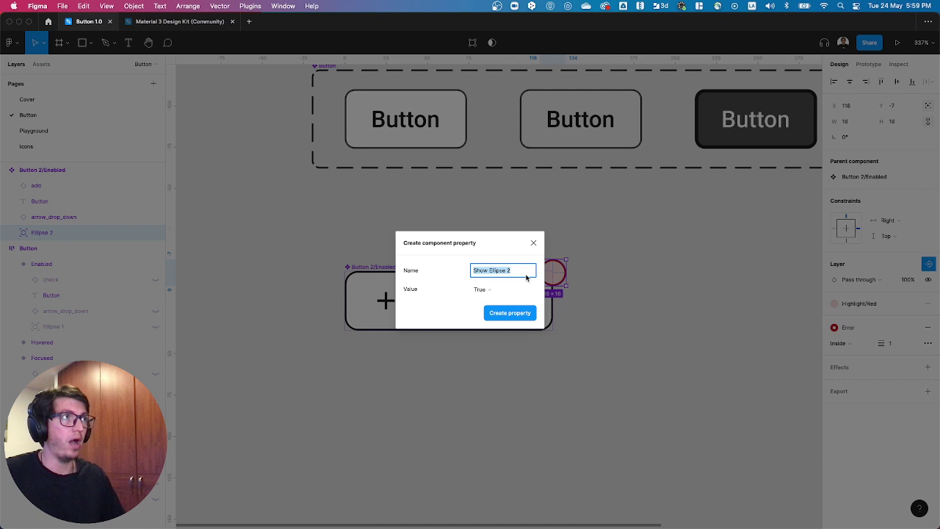
left_click(495, 269)
left_click_drag(490, 271, 533, 273)
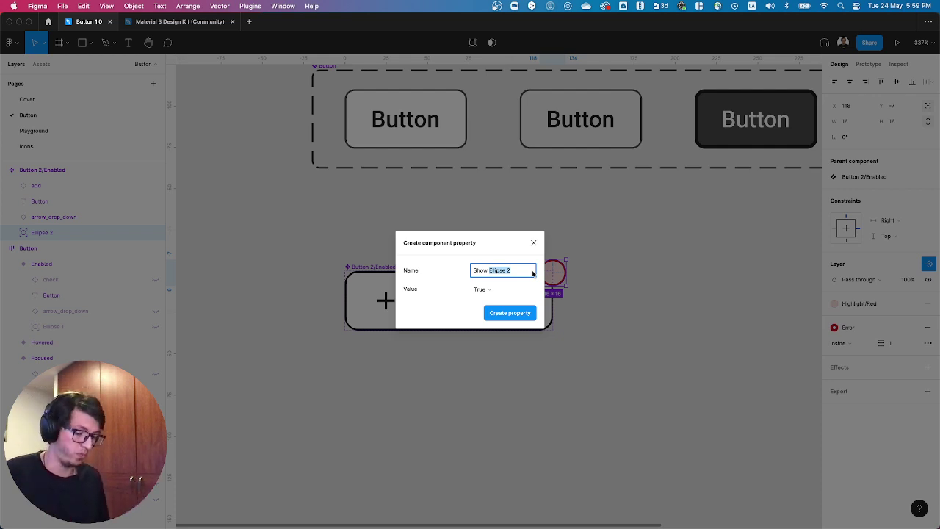
type("Badge")
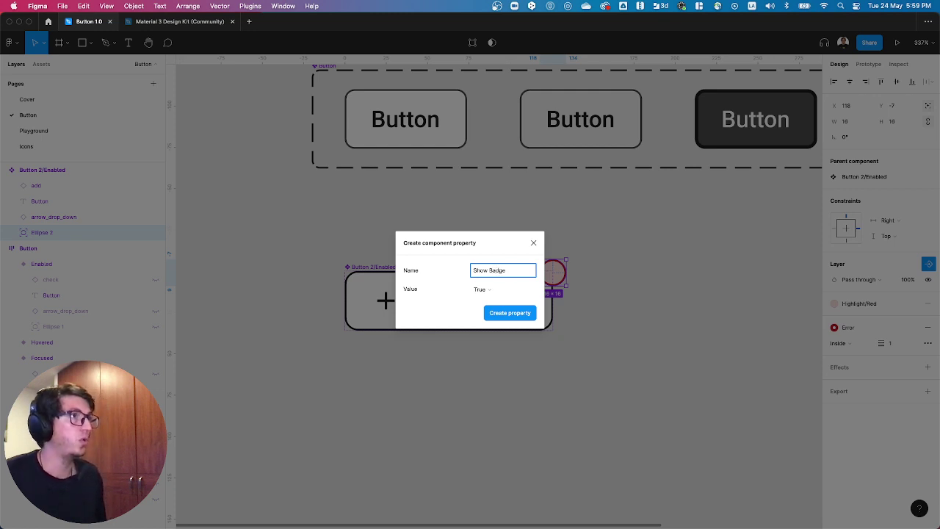
key("alt+shift+Left")
type("badge")
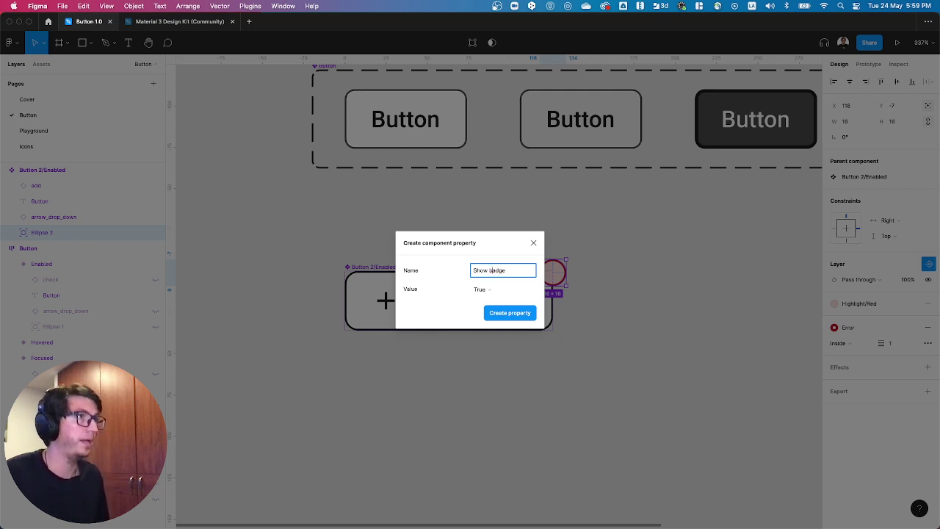
key("Return")
- Give the plus icon an instance-swap property named Change left icon
left_click(730, 271)
left_click(385, 301)
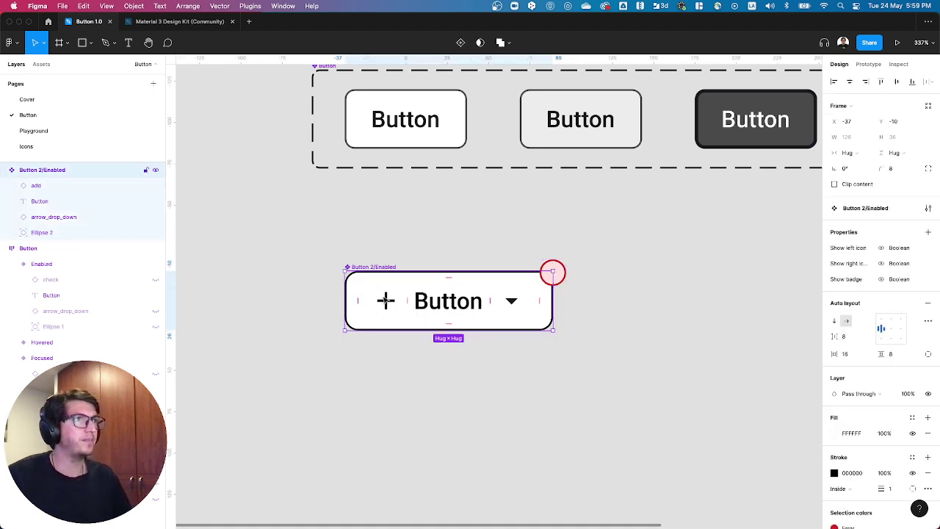
left_click(386, 301)
left_click(511, 303)
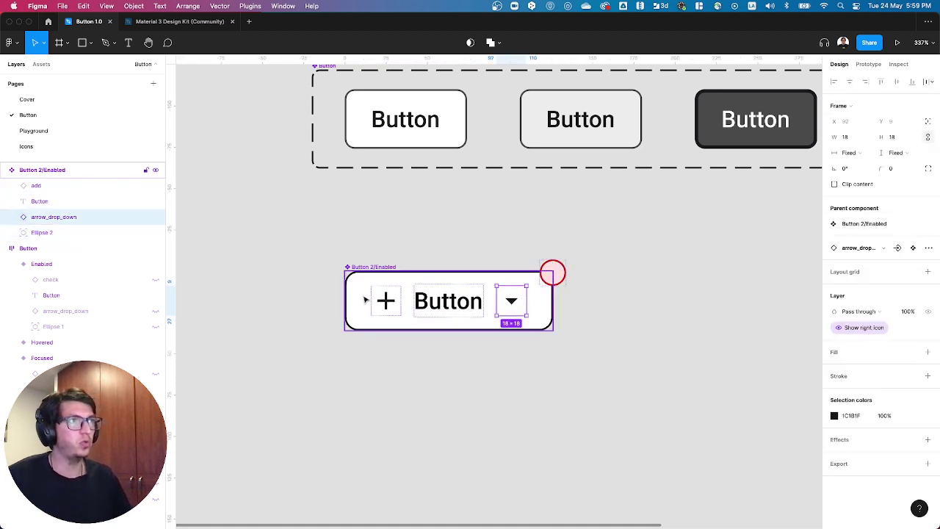
left_click(402, 306)
left_click(393, 305)
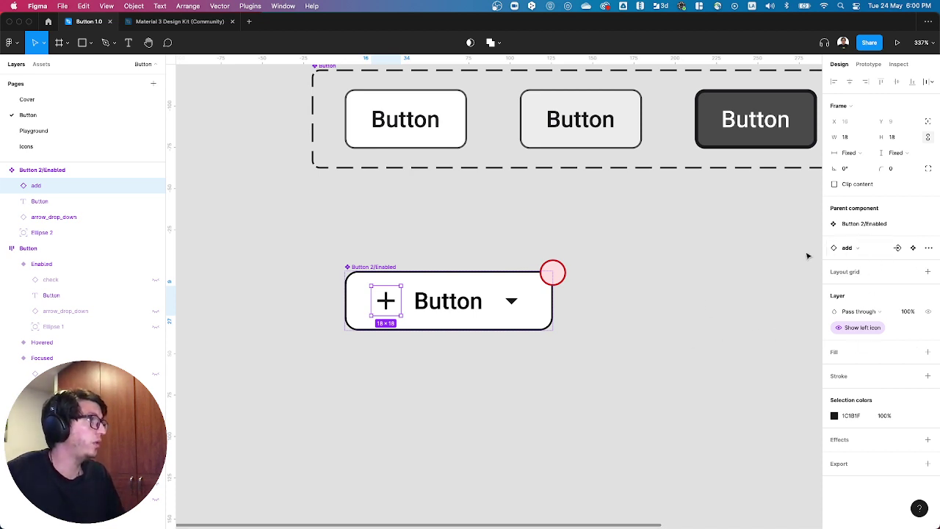
left_click(897, 248)
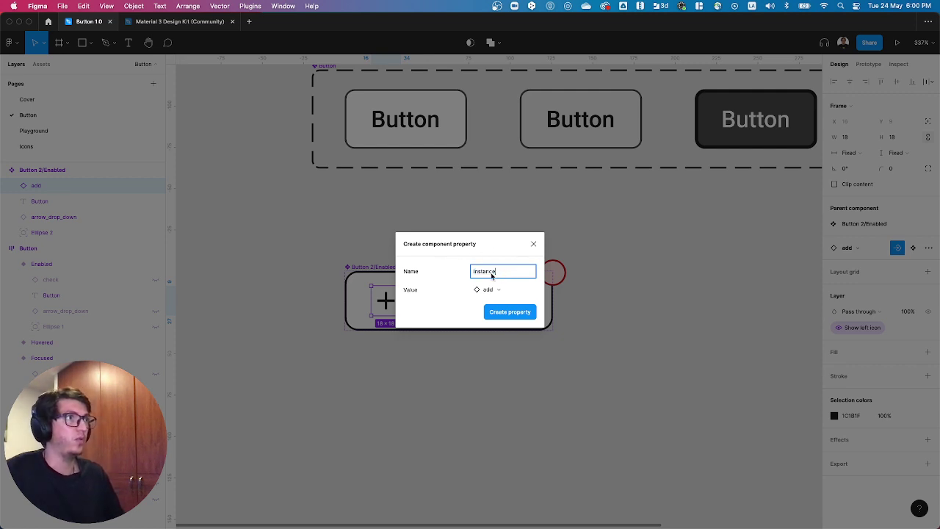
type("Change left icon")
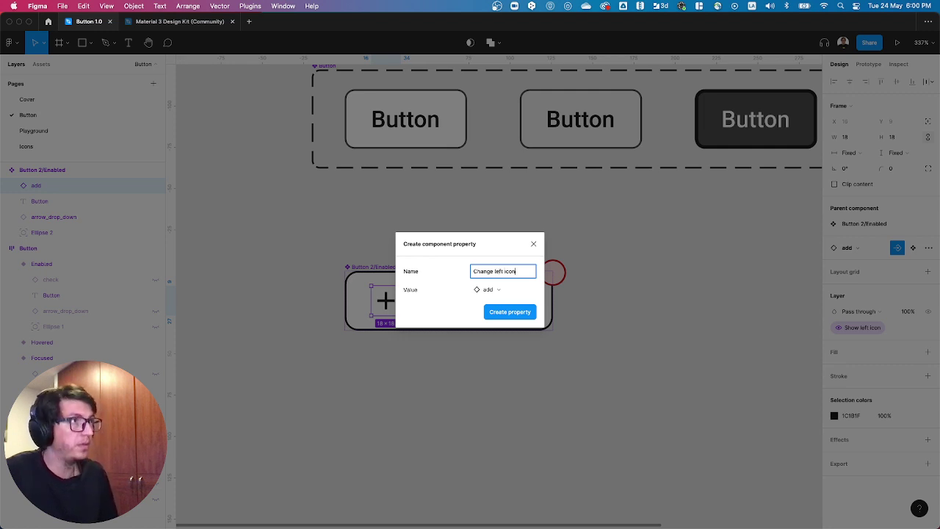
key("Return")
- Give the dropdown arrow an instance-swap property named Change right icon
left_click(512, 301)
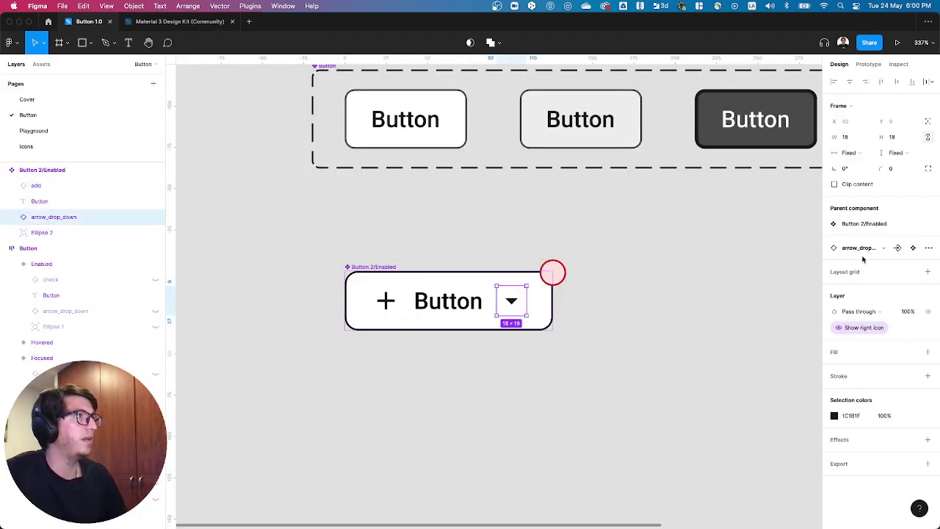
left_click(897, 247)
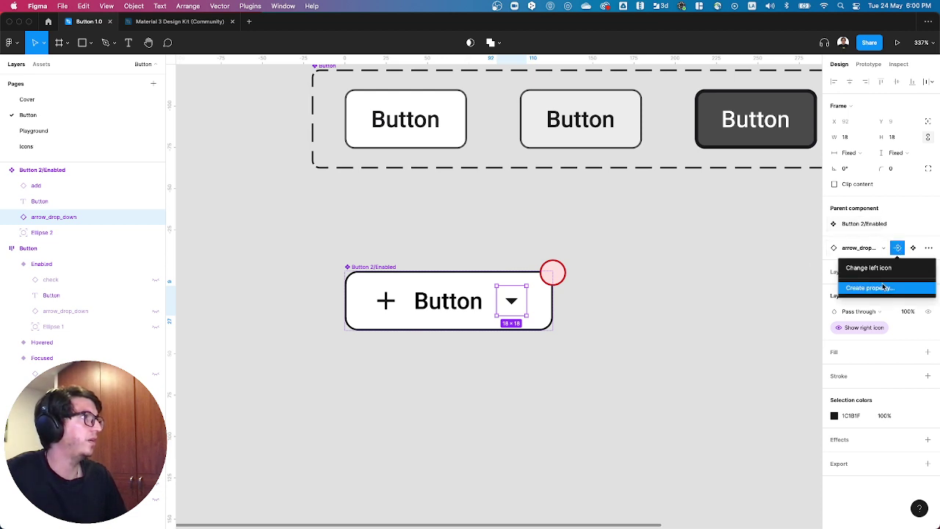
left_click(884, 288)
type("Change")
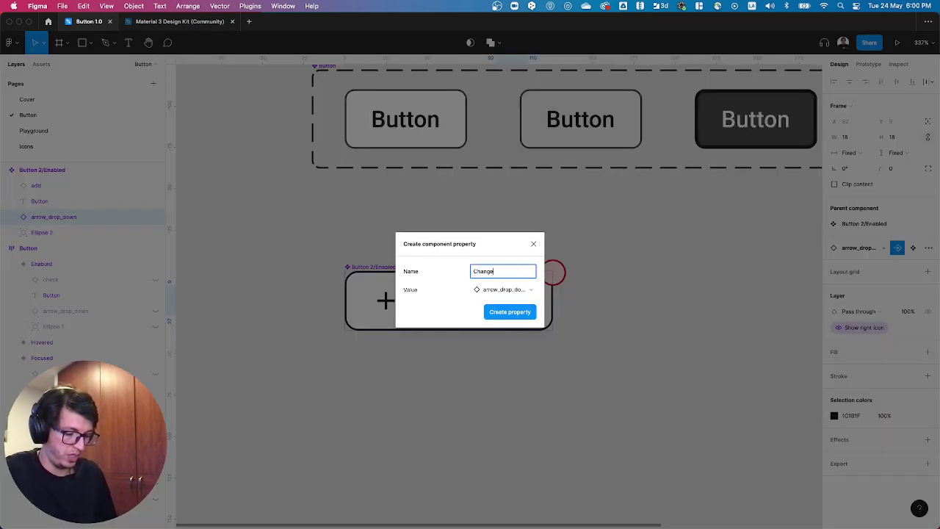
type(" right icon")
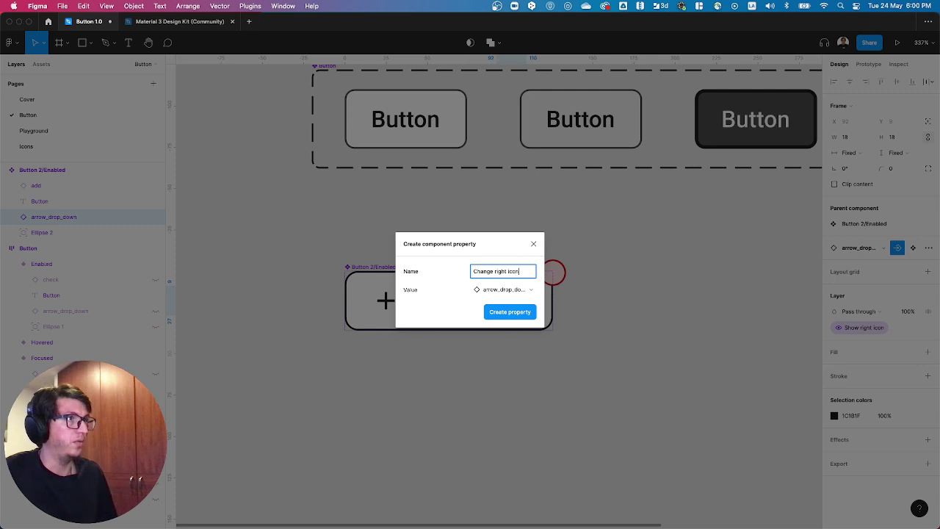
key("Return")
- Bind the button's text layer to a new Label text property, defaulting to Button
left_click(467, 311)
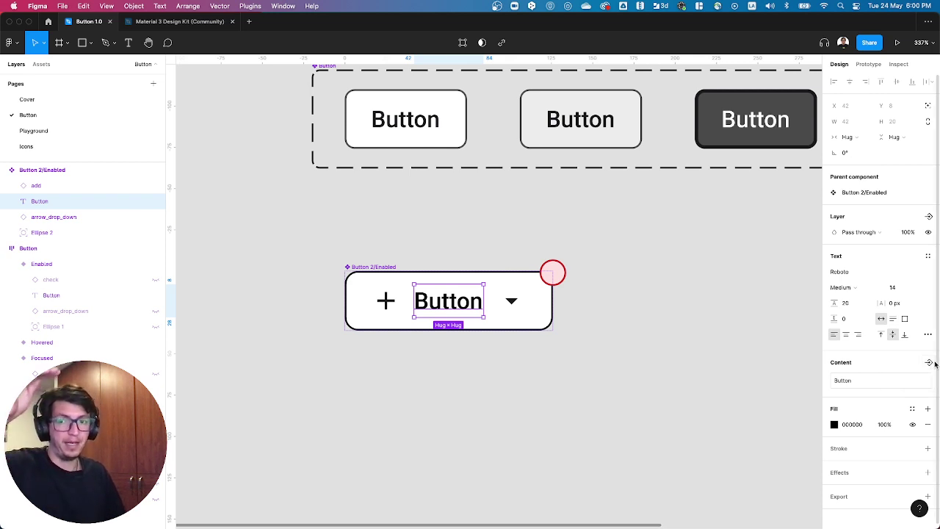
scroll(934, 363, "down", 1)
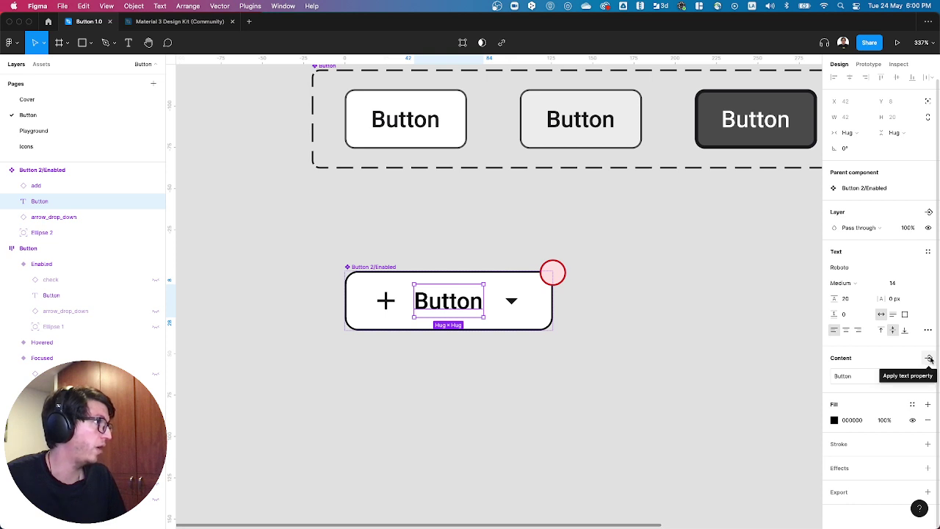
left_click(929, 358)
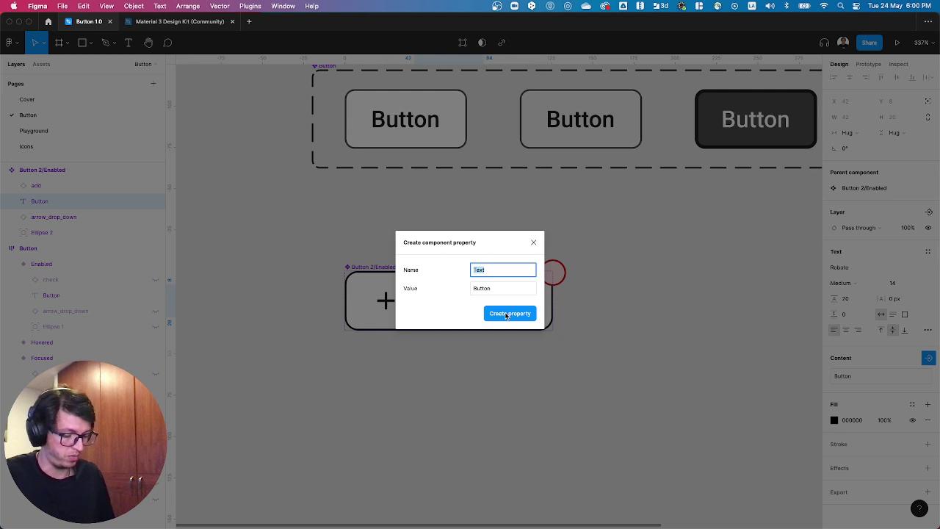
type("Label")
key("Return")
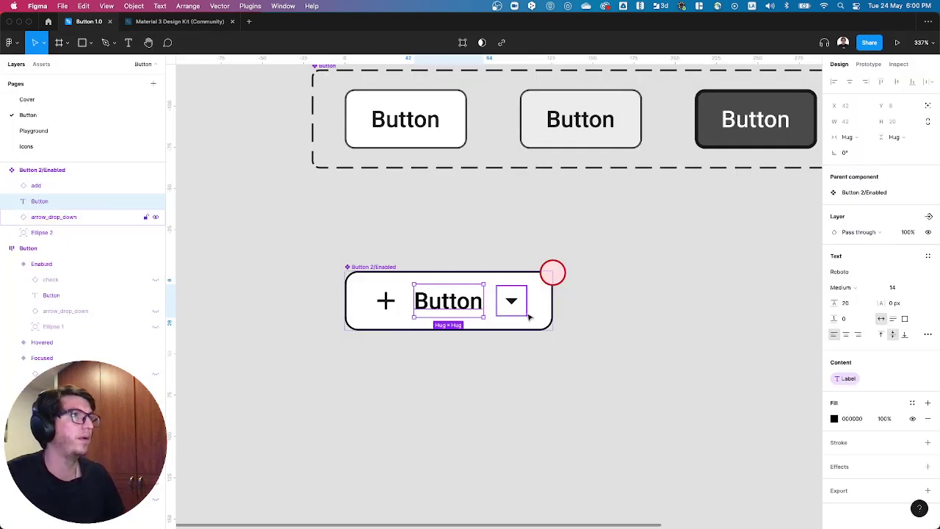
key("Escape")
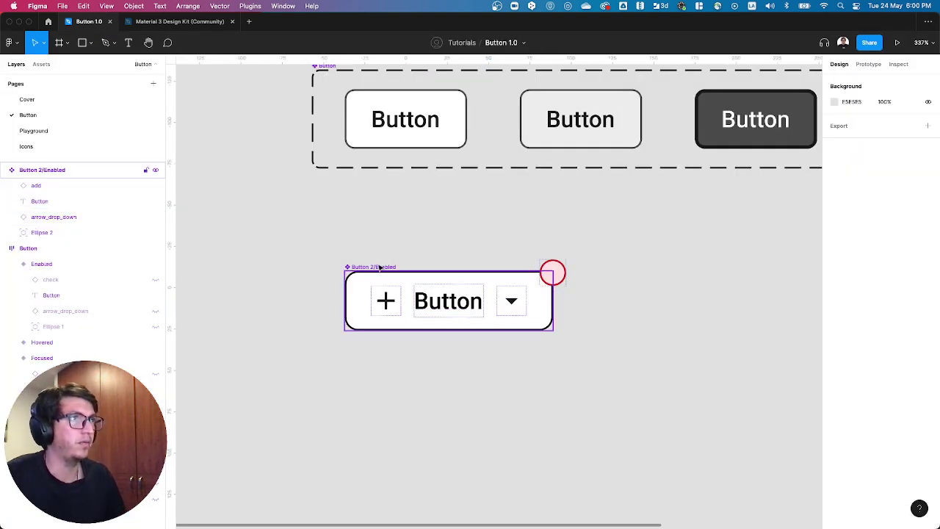
left_click(537, 329)
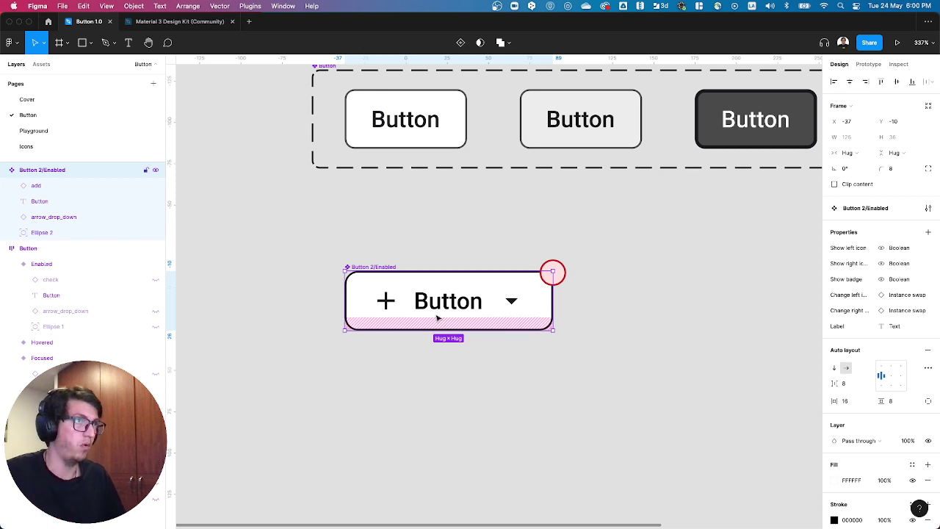
- Duplicate the Button 2/Enabled component and place the instance copy below it
scroll(463, 241, "down", 2)
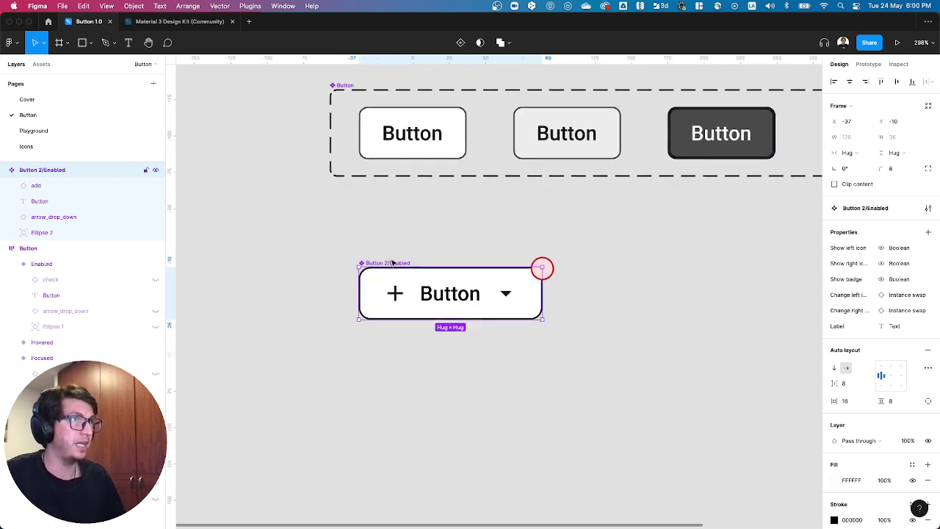
left_click_drag(395, 264, 408, 217)
key("super+d")
left_click_drag(389, 282, 390, 415)
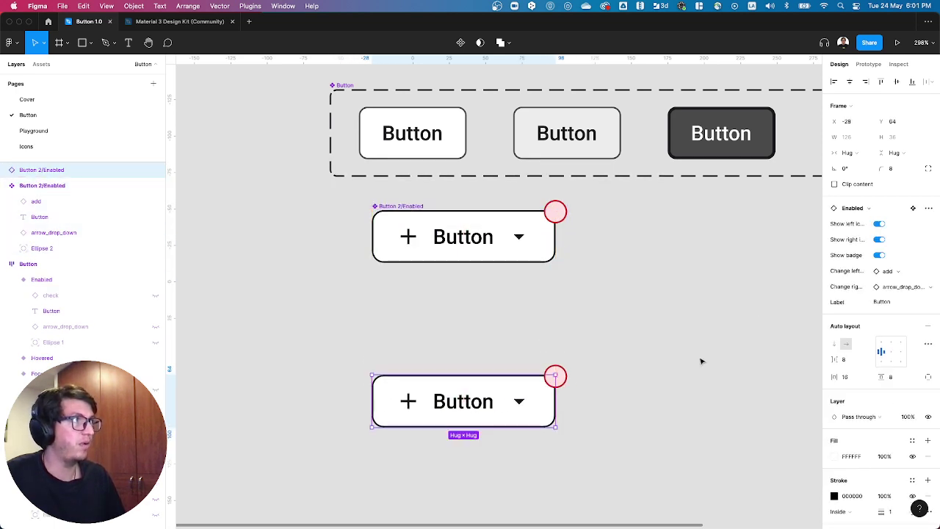
- Toggle Show left icon, Show right icon and Show badge off and back on
left_click(879, 223)
left_click(879, 223)
left_click(879, 239)
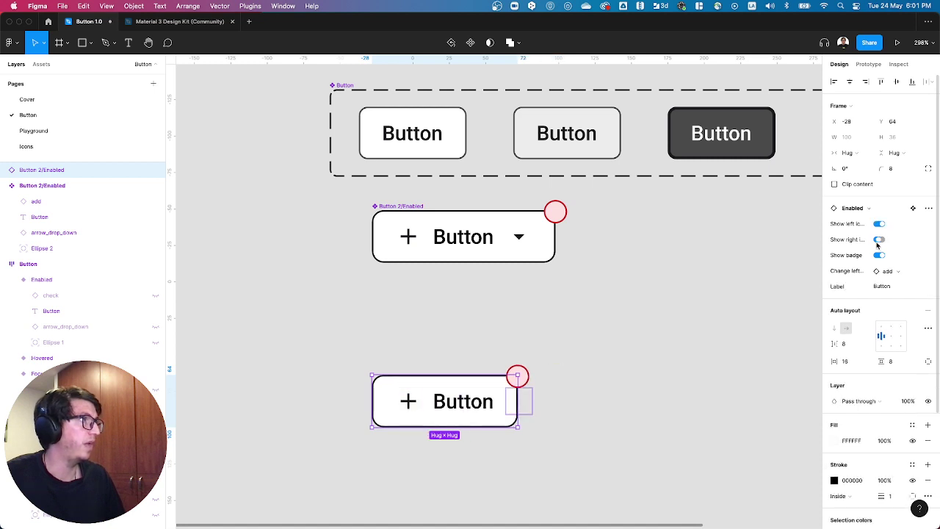
left_click(879, 239)
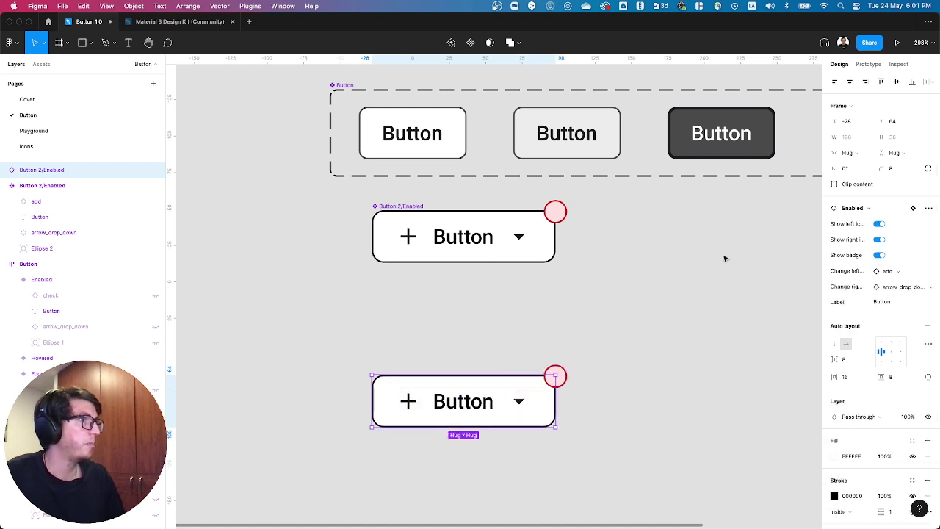
left_click(879, 255)
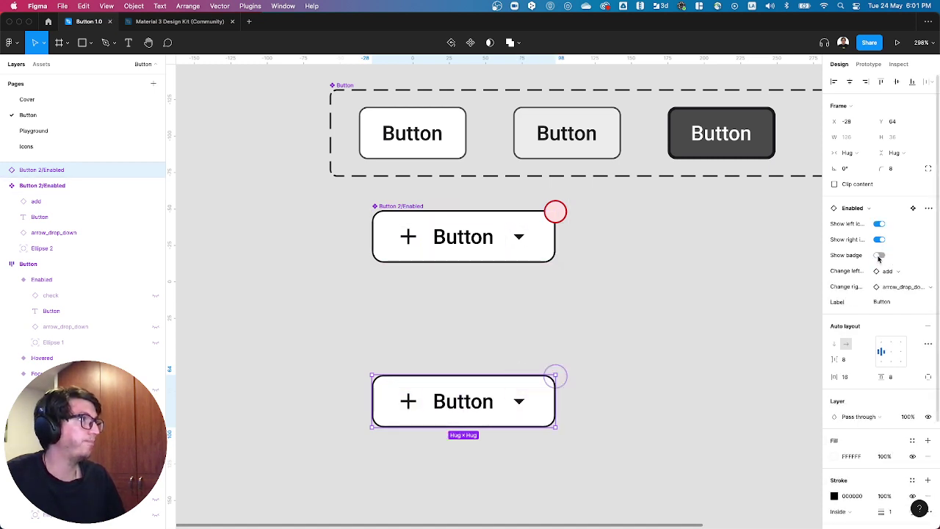
left_click(879, 254)
left_click(411, 207)
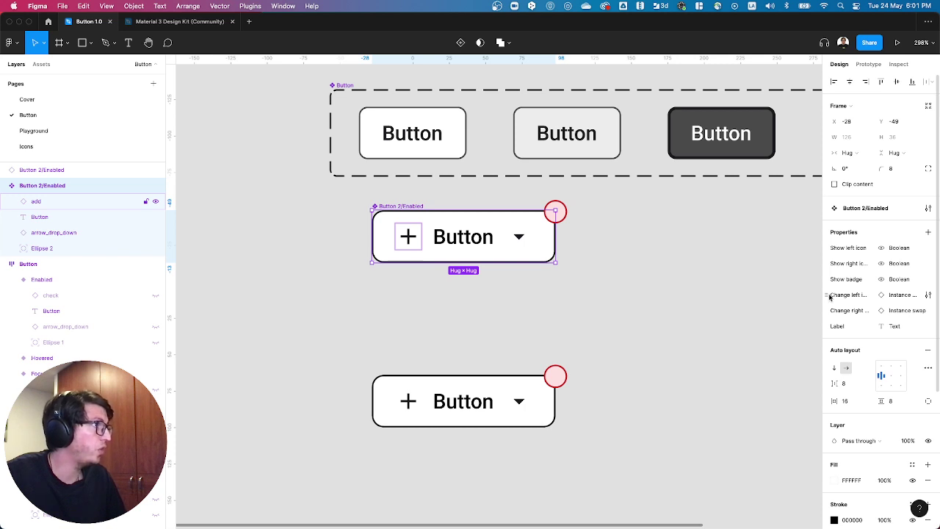
- Order properties as Label, Show left icon, Change left icon, Show right icon, Change right icon, Show badge
left_click_drag(827, 296, 835, 247)
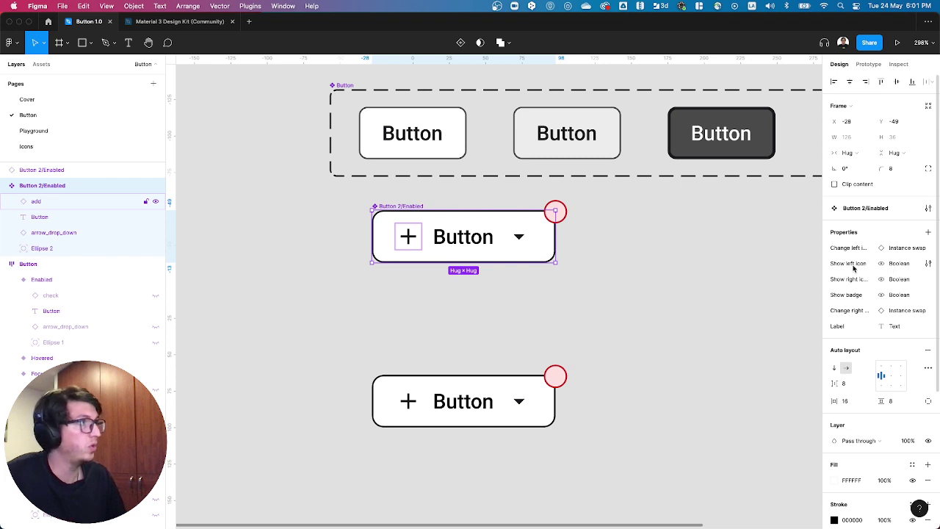
left_click_drag(828, 266, 828, 247)
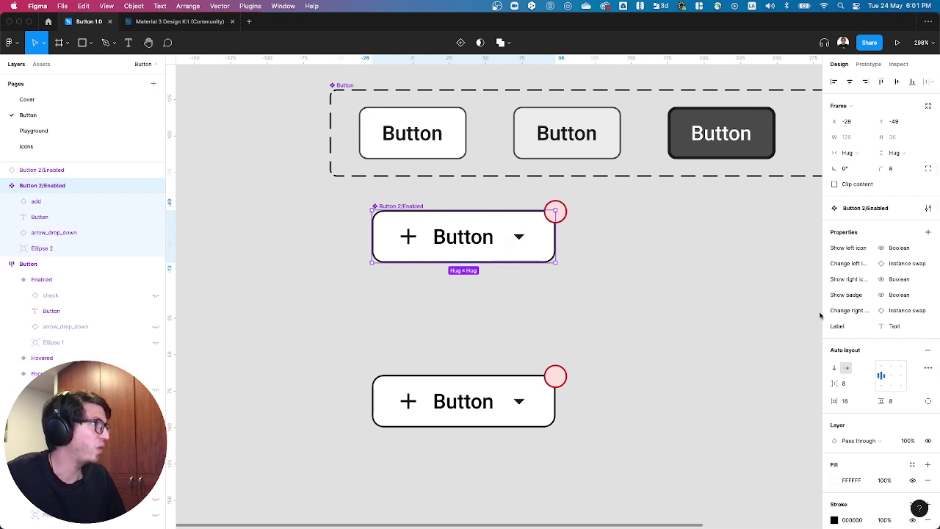
left_click_drag(827, 311, 828, 292)
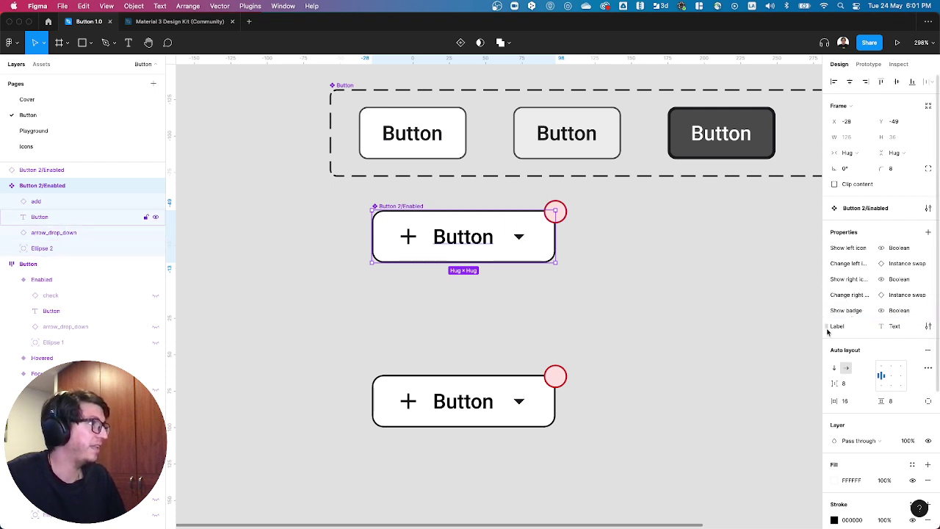
left_click_drag(827, 326, 829, 247)
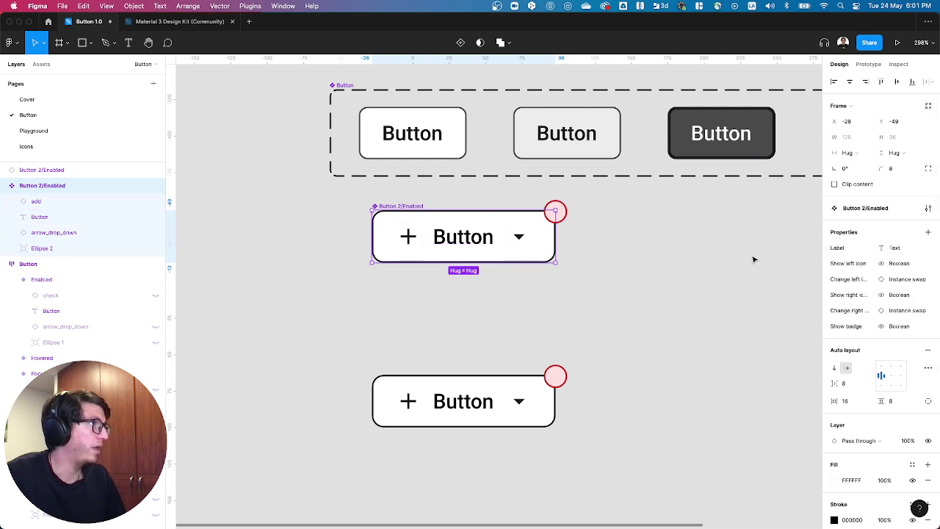
- On the test instance, hide both icons and the badge and set its label to 'asd asd'
left_click(497, 342)
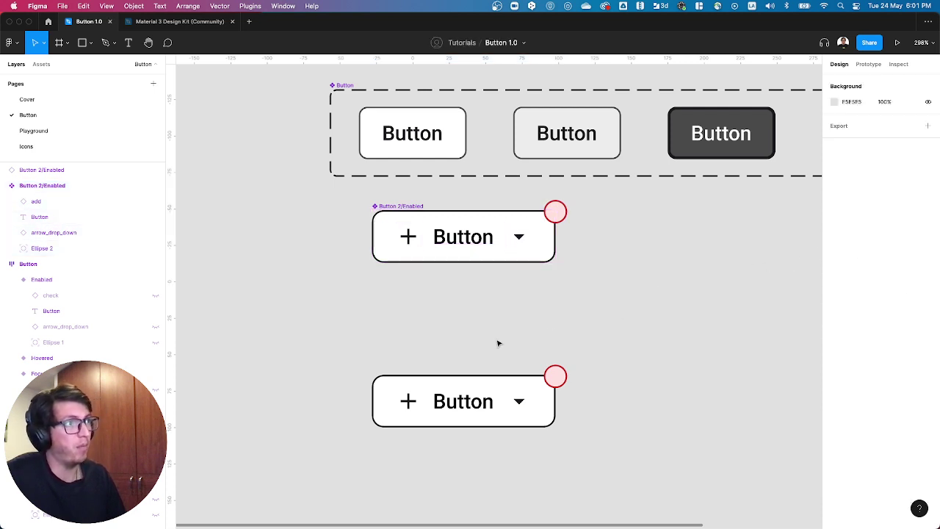
left_click(496, 378)
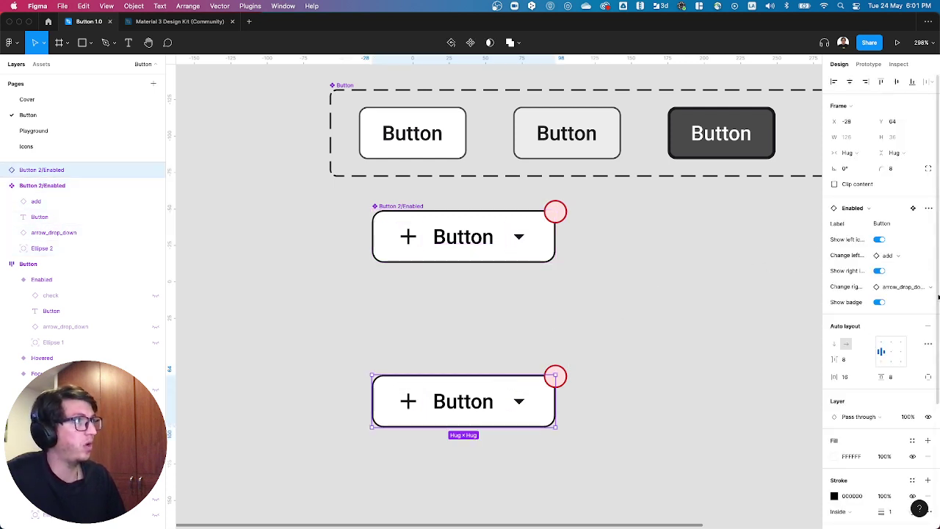
left_click(879, 239)
left_click(879, 254)
left_click(880, 271)
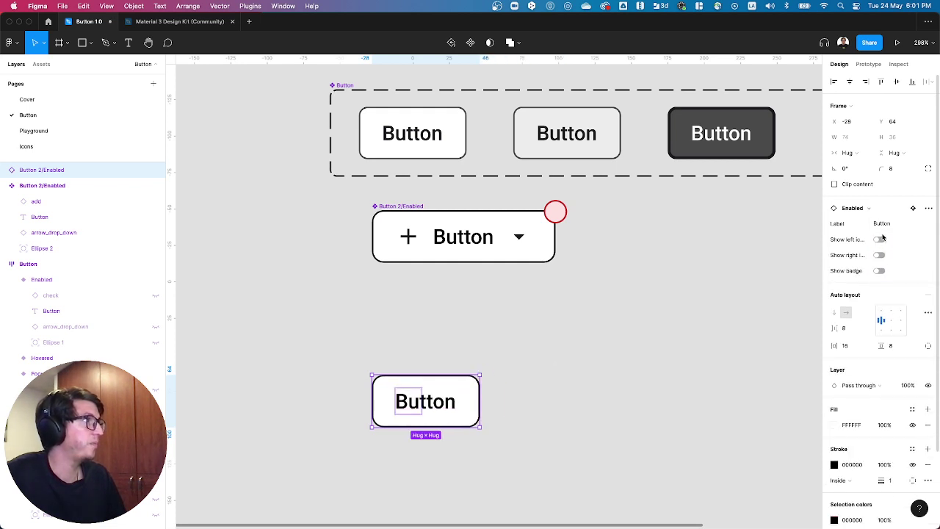
left_click(888, 224)
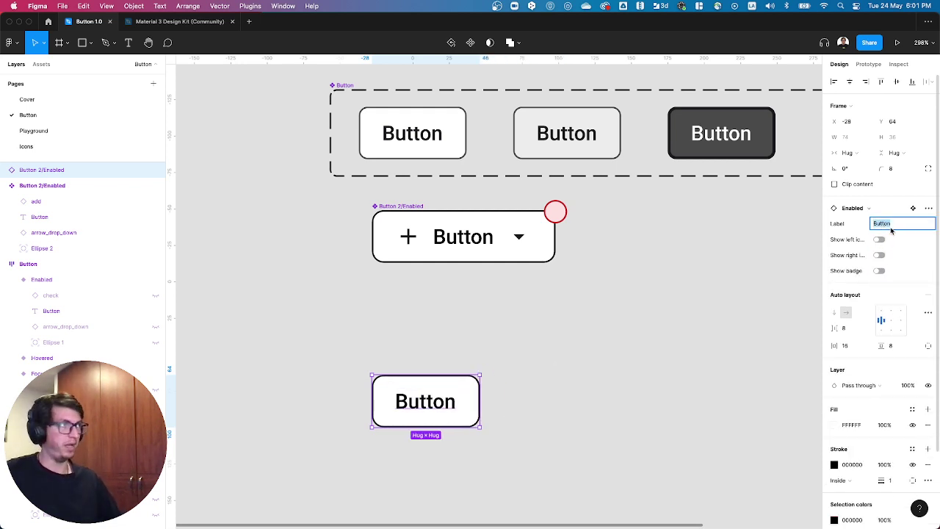
type("asd asd f")
key("Return")
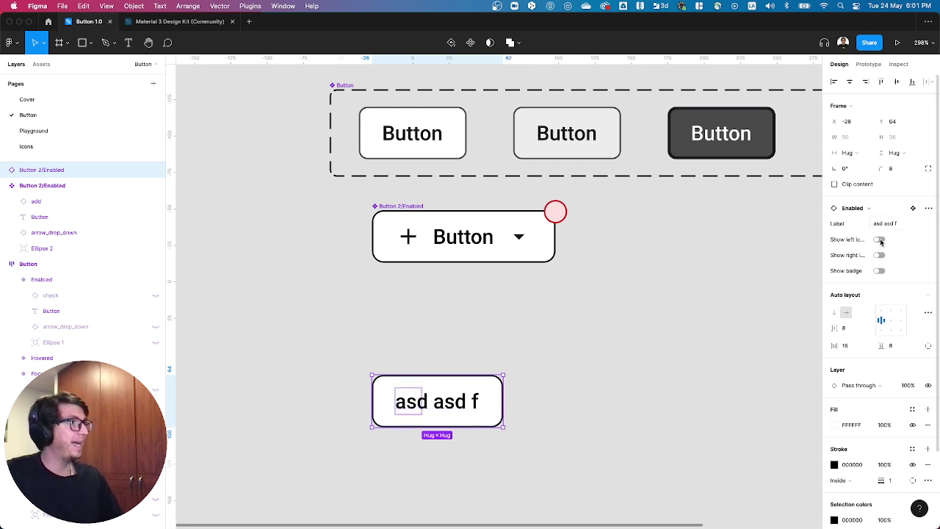
- Turn the test instance's icons and badge back on, then off again
left_click(879, 240)
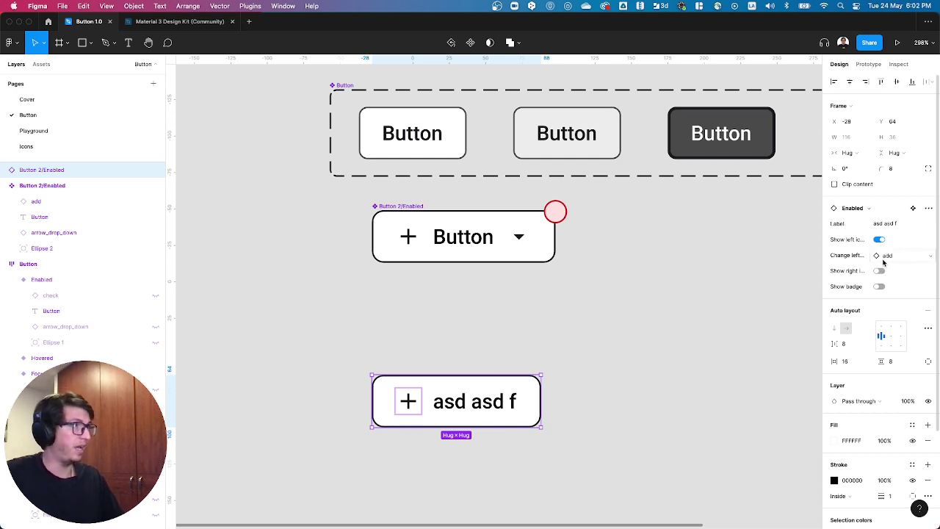
left_click(879, 271)
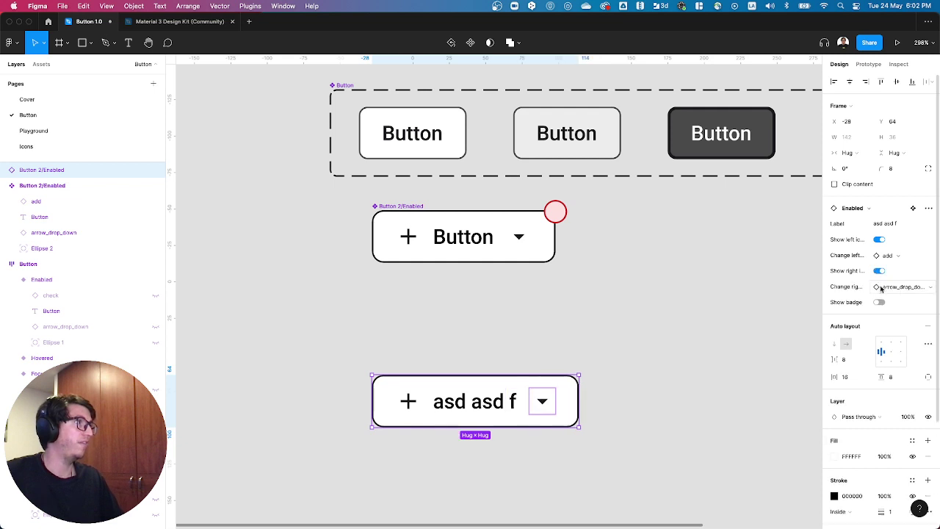
left_click(880, 303)
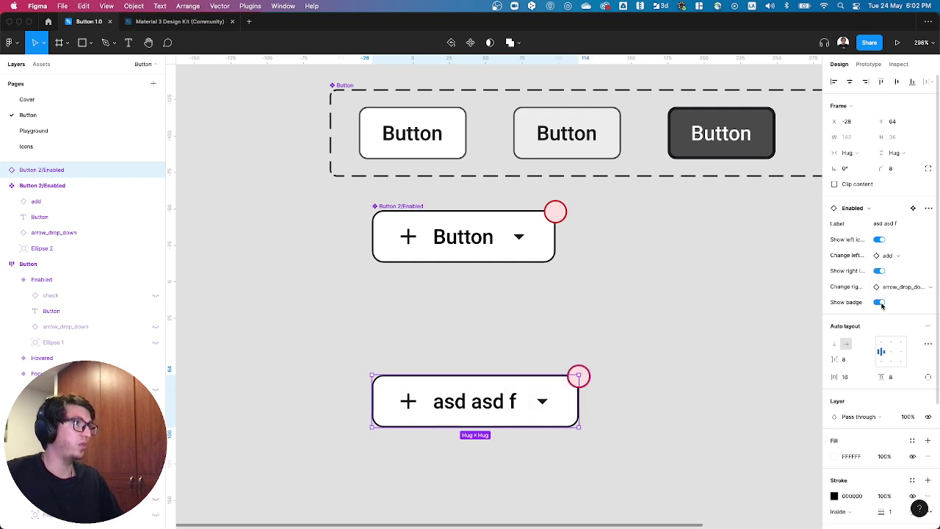
left_click(879, 271)
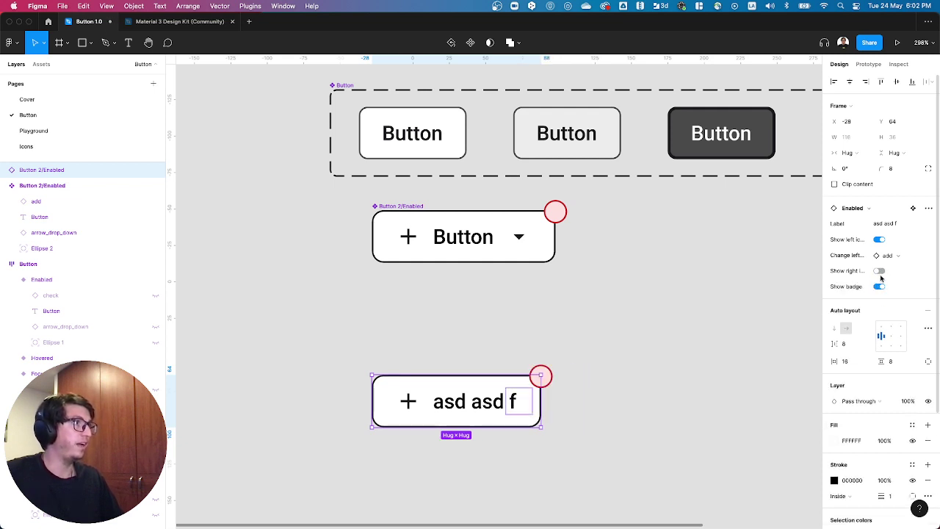
left_click(879, 271)
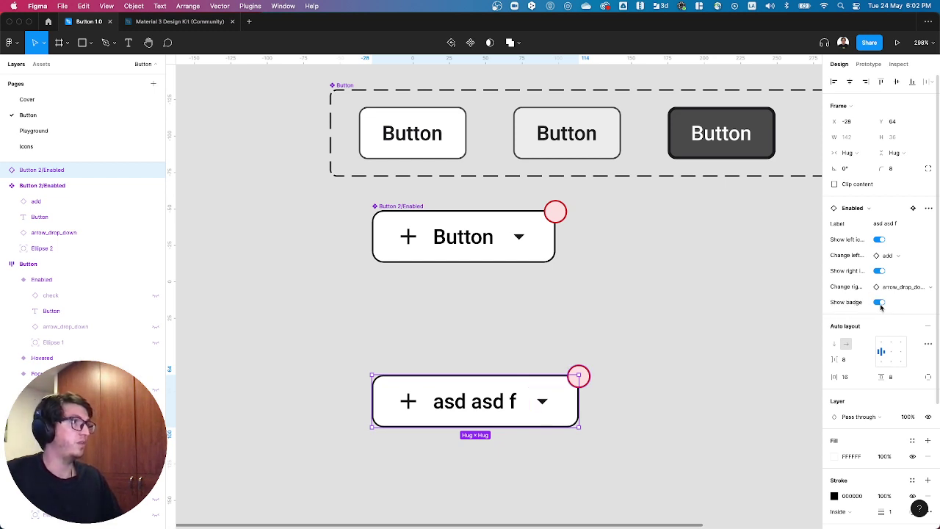
left_click(879, 303)
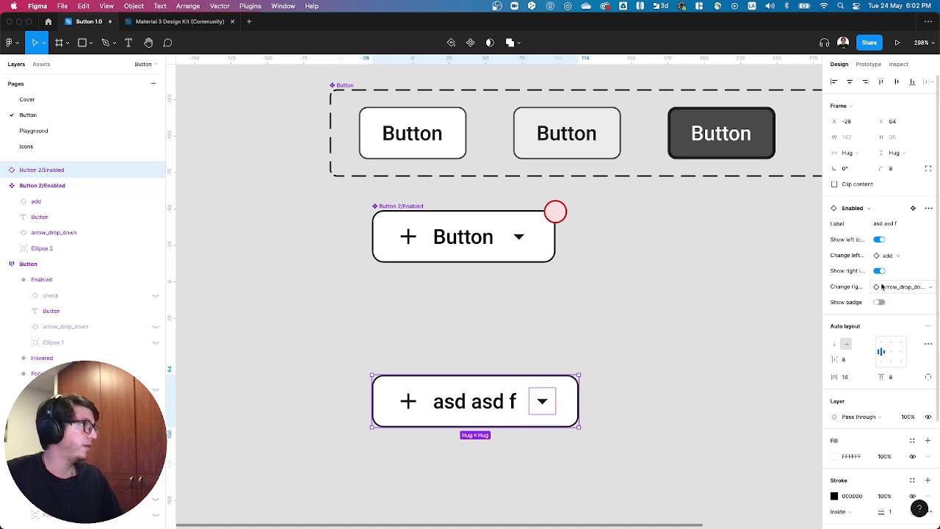
left_click(880, 271)
left_click(879, 241)
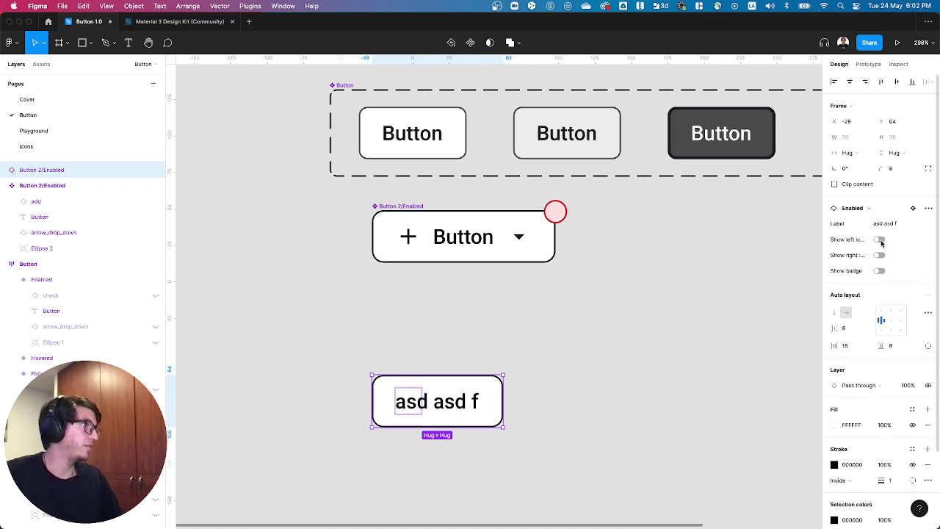
- Restore the test label to 'Button', delete the instance, and move the component lower
double_click(470, 400)
double_click(434, 406)
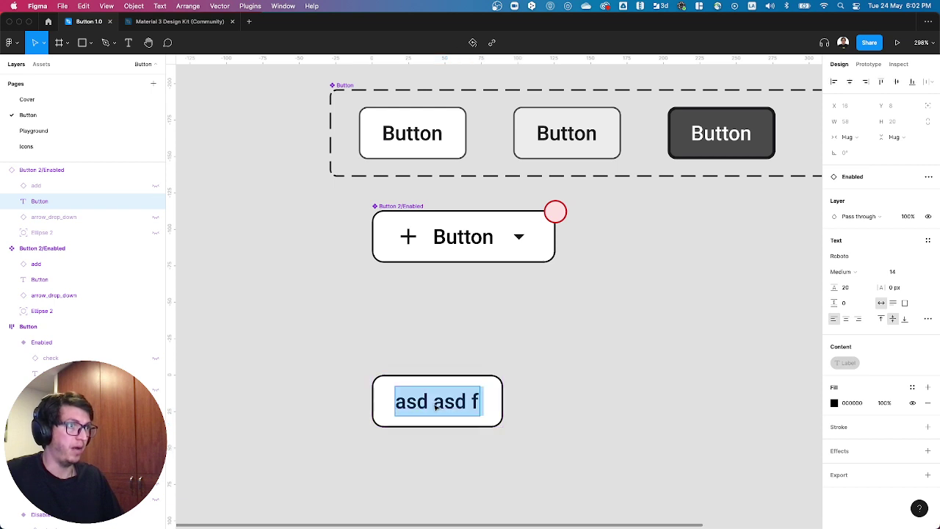
type("Button")
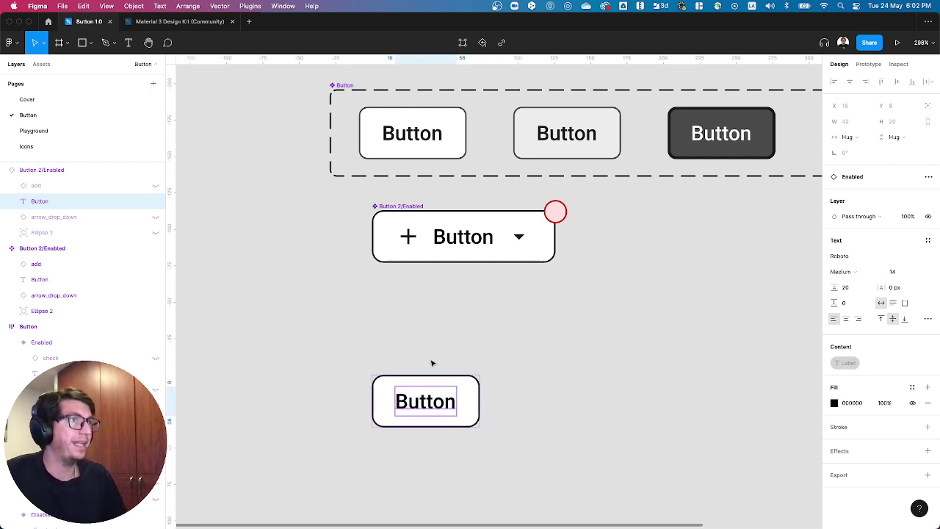
left_click(431, 390)
key("Delete")
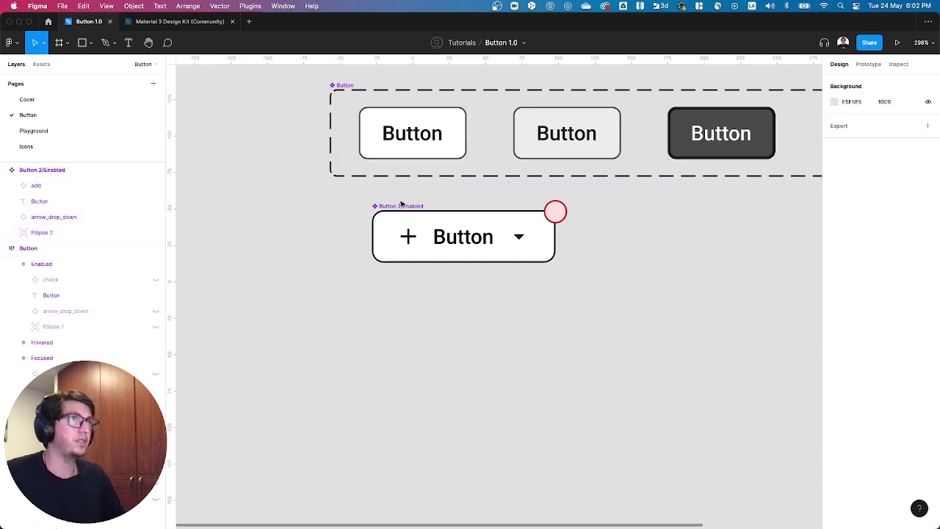
left_click_drag(408, 217, 415, 280)
left_click(414, 298)
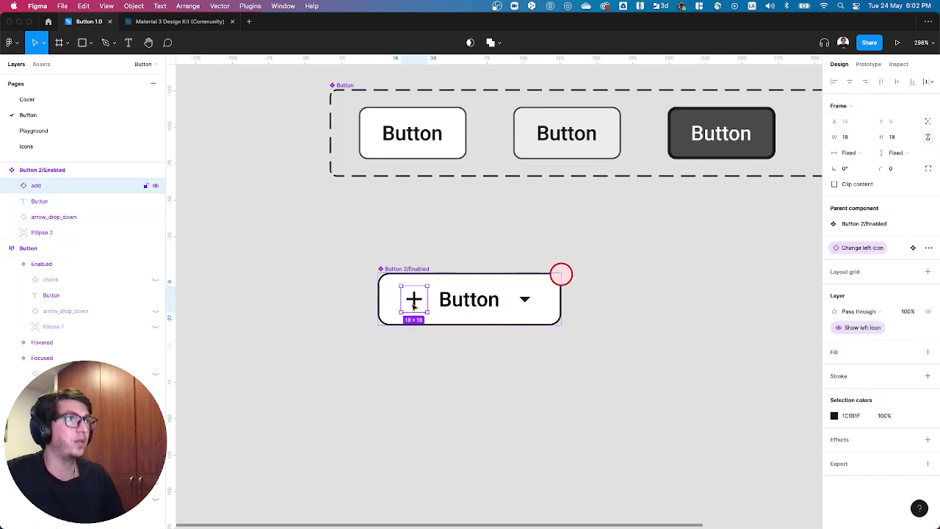
- Hide the plus icon and dropdown arrow layers inside Button 2/Enabled, then reselect the component
left_click(155, 185)
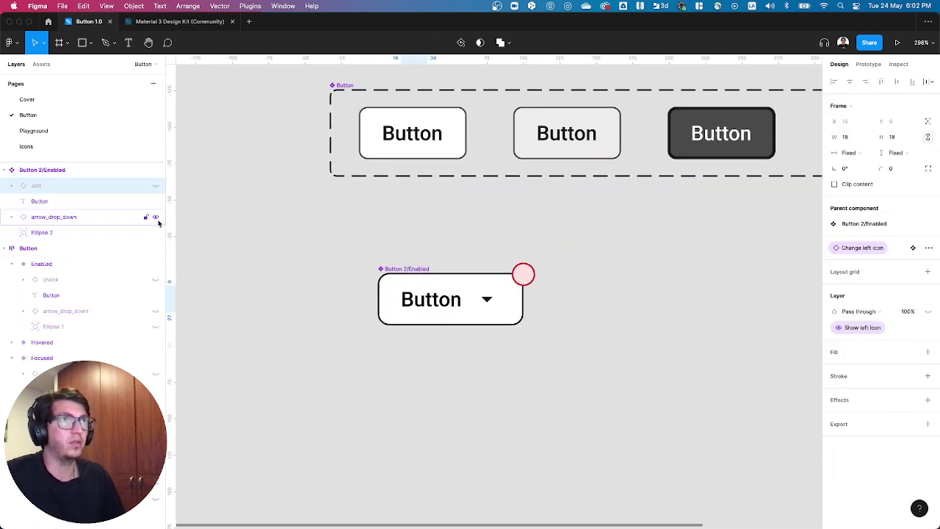
left_click(154, 218)
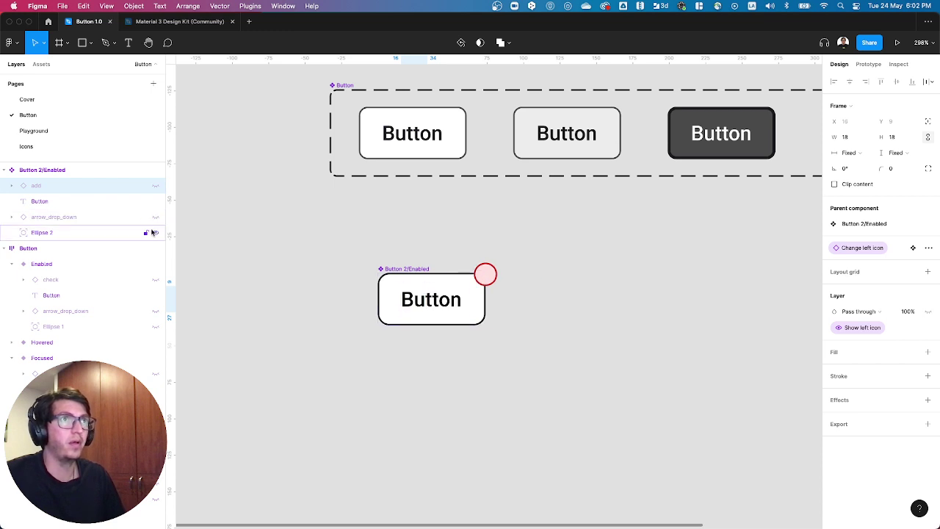
left_click(79, 168)
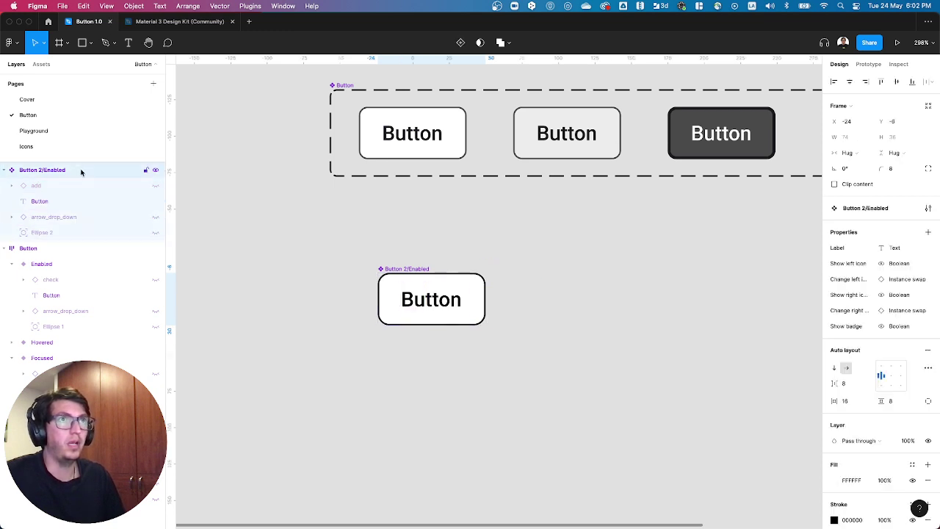
left_click(360, 233)
left_click(409, 276)
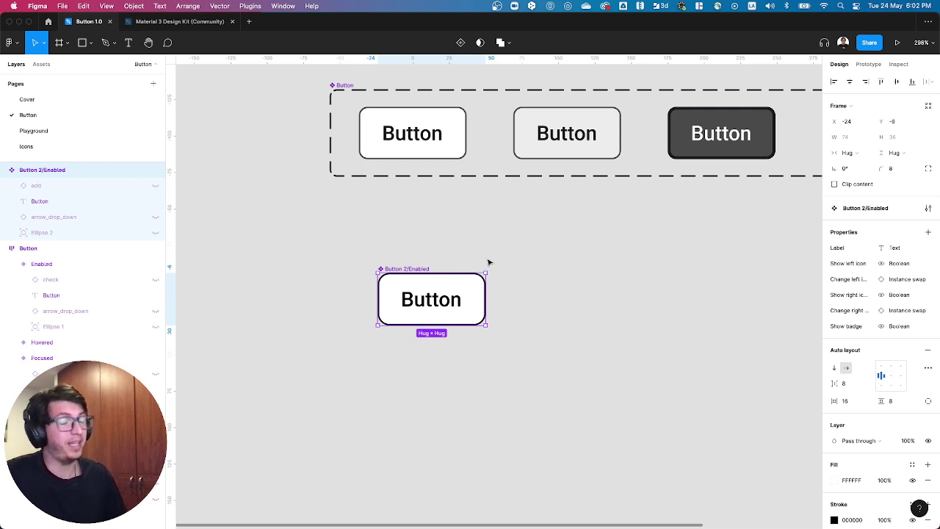
- Duplicate Button 2/Enabled and place the copy to its right
key("super+d")
left_click_drag(405, 282, 297, 282)
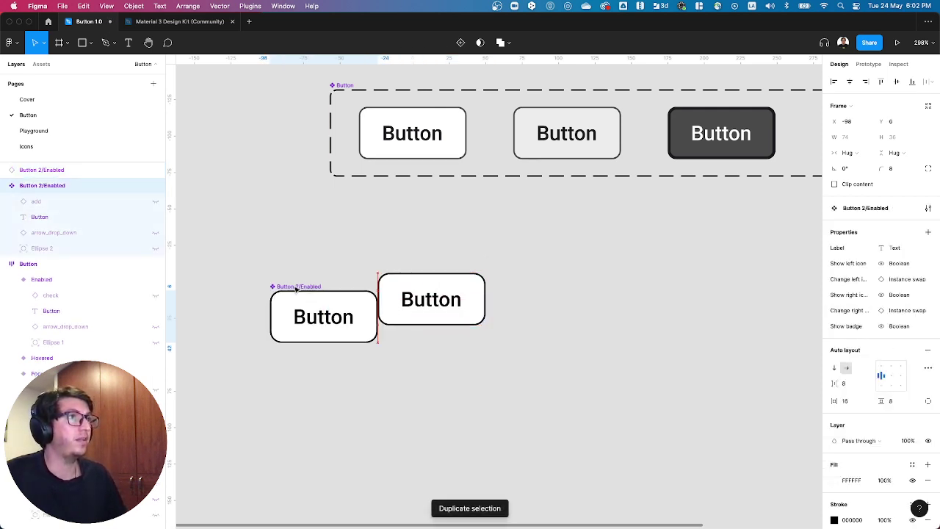
left_click_drag(405, 286, 461, 308)
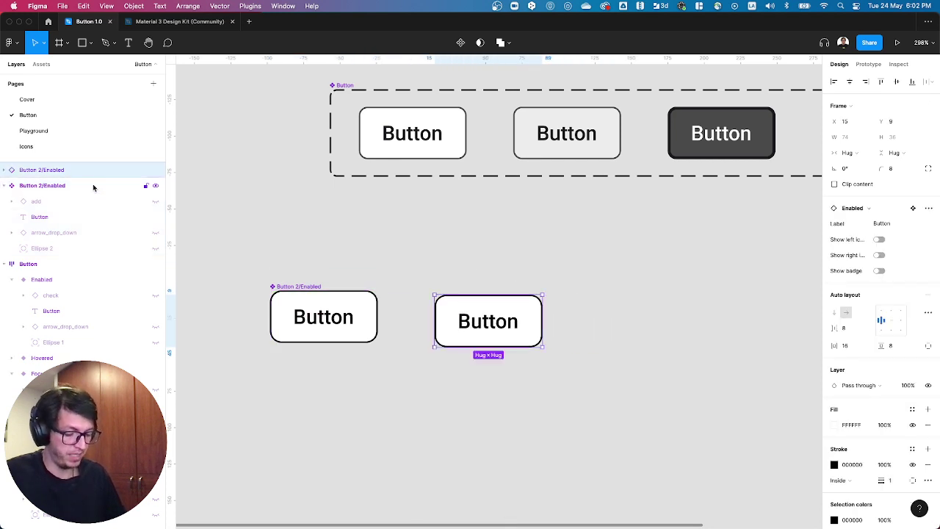
- Detach the copy, make it a component named Button 2/Hovered, and select both components
key("super+alt+b")
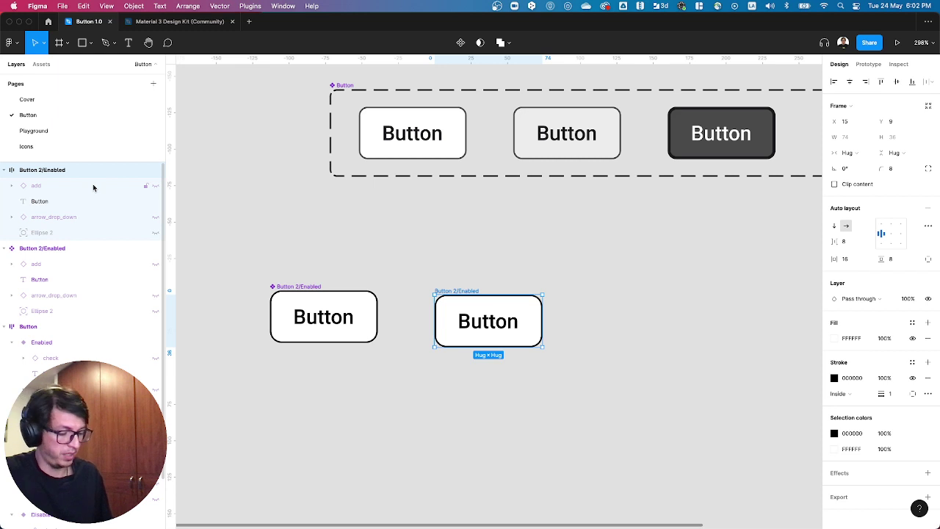
key("super+alt+k")
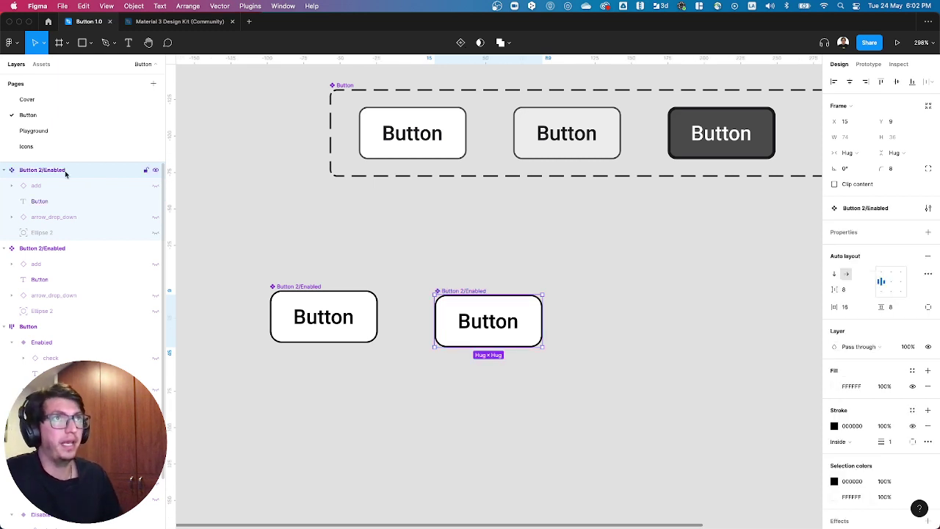
double_click(59, 170)
double_click(59, 171)
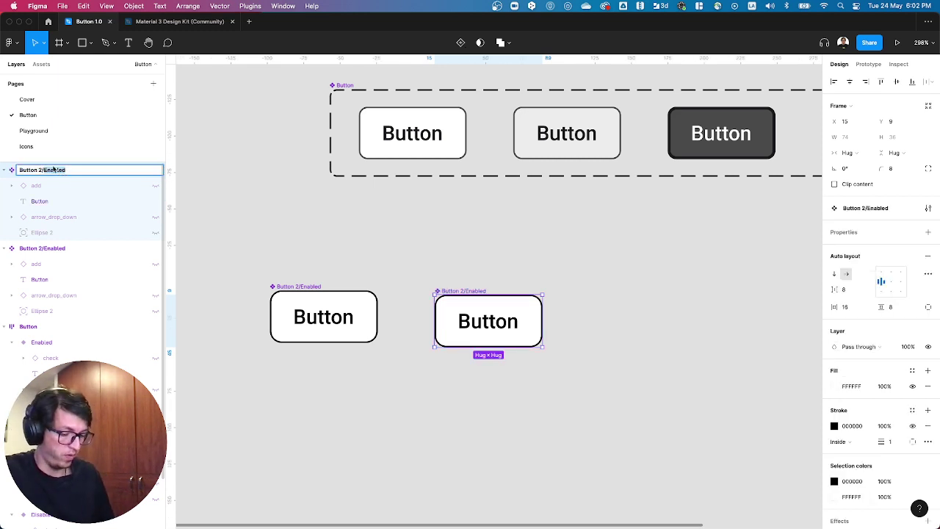
type("Hover")
key("Return")
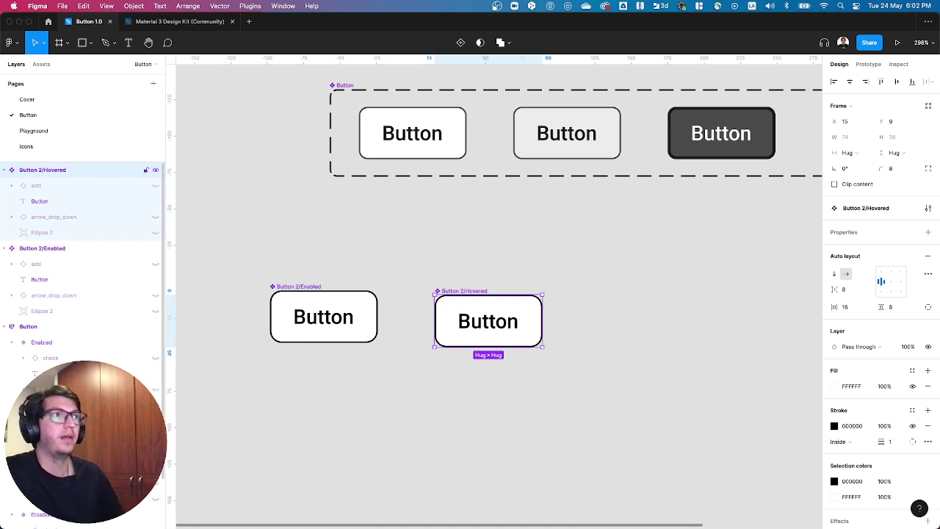
left_click(301, 288, "shift")
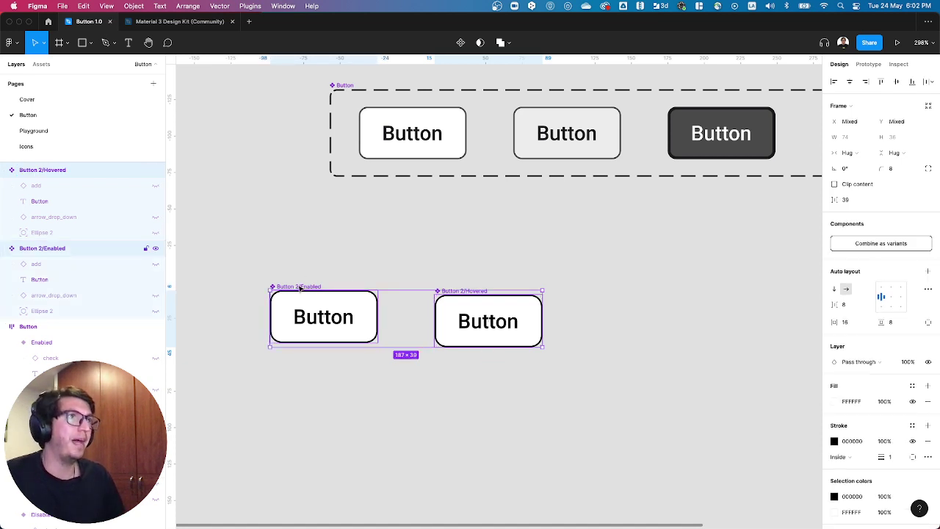
- Combine Button 2/Enabled and Button 2/Hovered into the Button 2 variant set
left_click(850, 243)
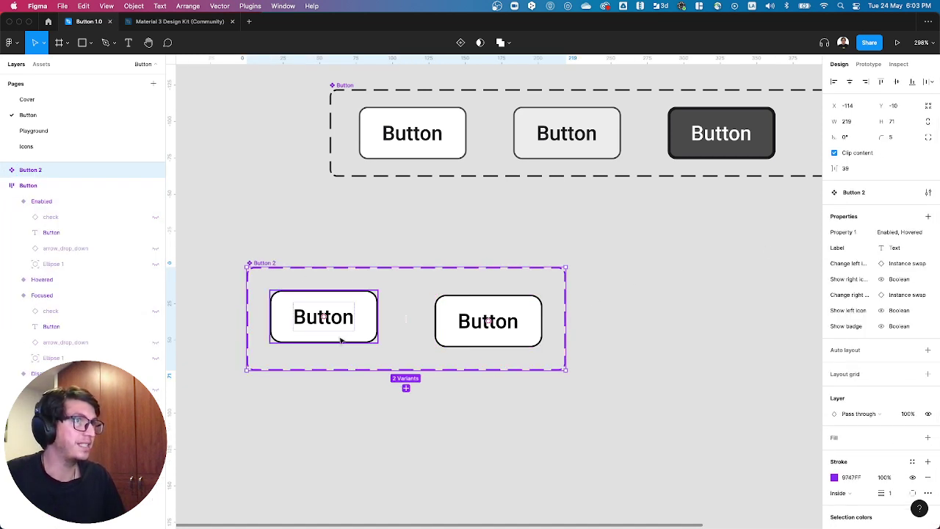
left_click(360, 327)
scroll(435, 359, "down", 4)
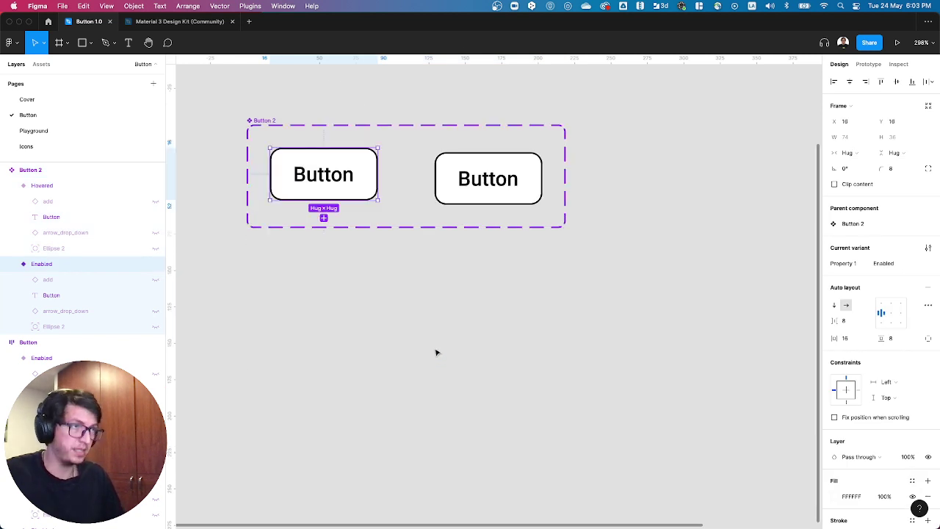
scroll(435, 323, "down", 5)
left_click(433, 293)
- Paste a Button 2 instance below the set and switch it to the Hovered variant
key("ctrl+v")
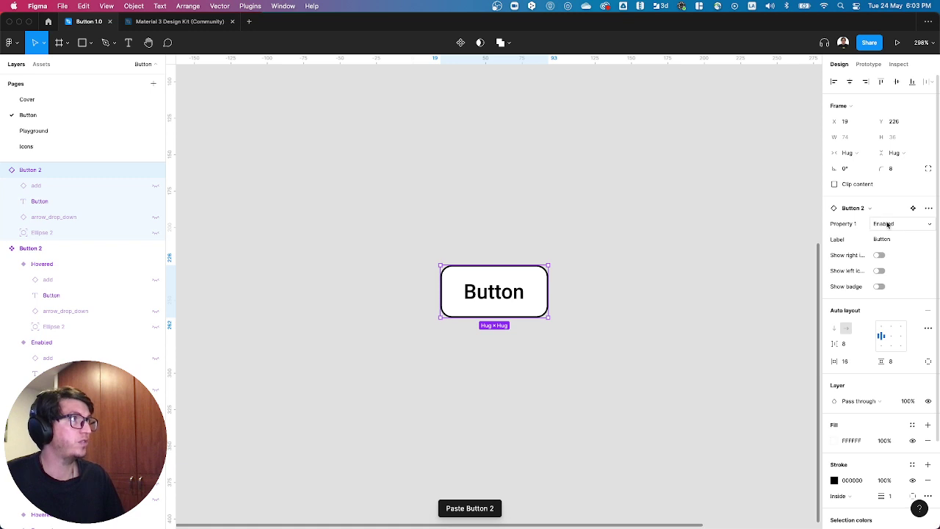
left_click(886, 225)
left_click(891, 236)
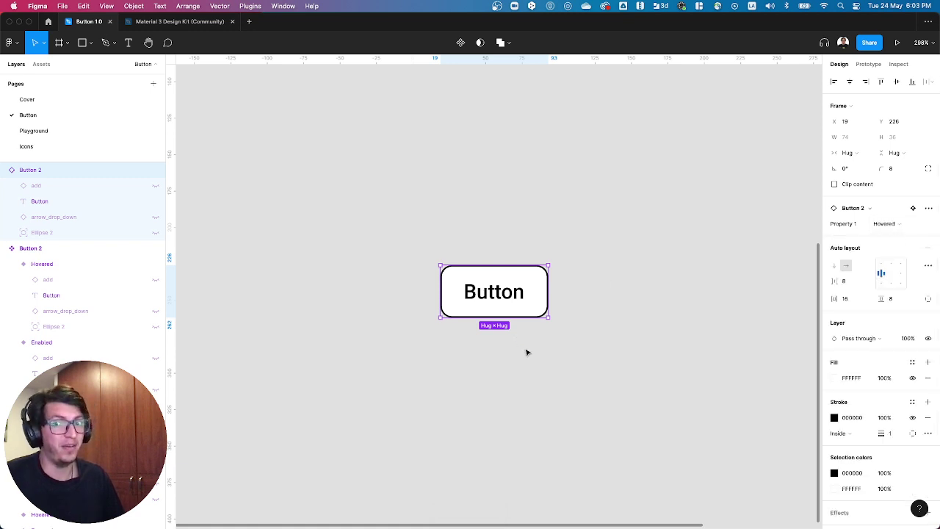
scroll(526, 352, "up", 5)
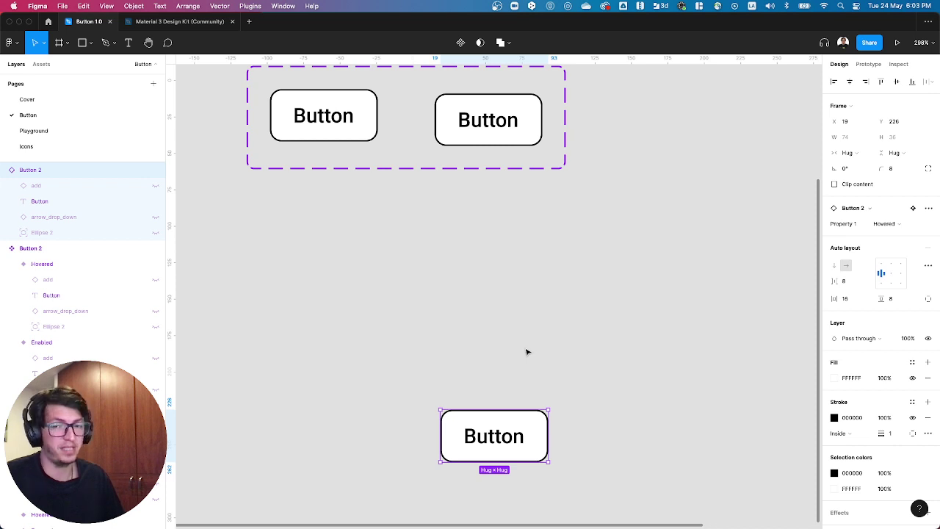
scroll(526, 352, "up", 3)
left_click(526, 204)
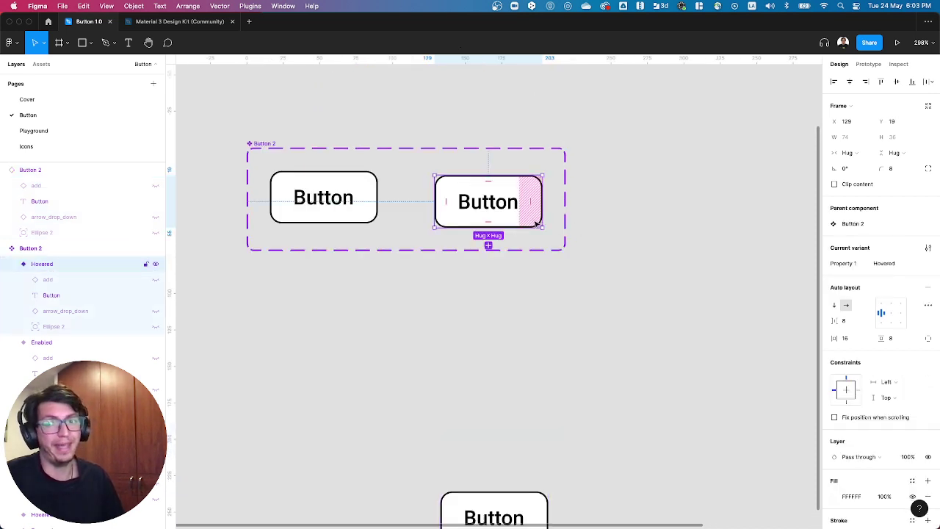
left_click(362, 221)
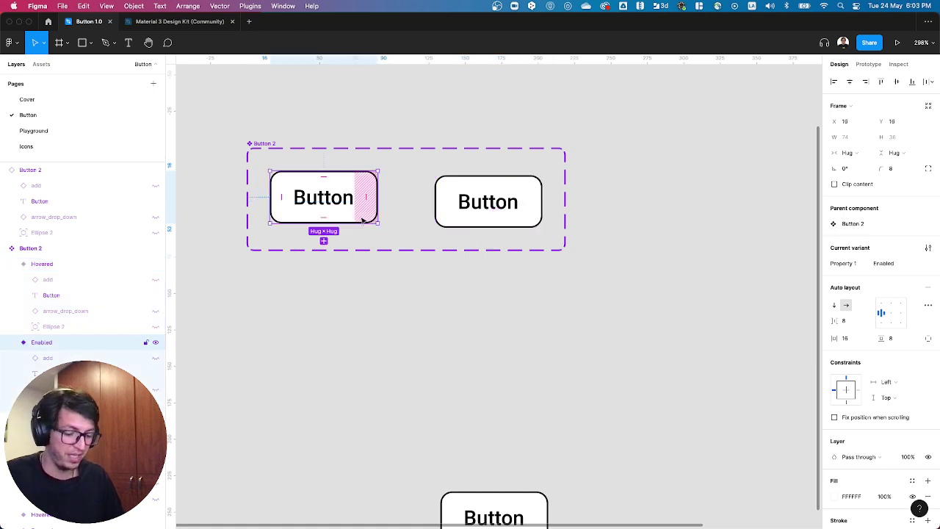
- Duplicate the Enabled variant and delete the middle Hovered variant
key("super+d")
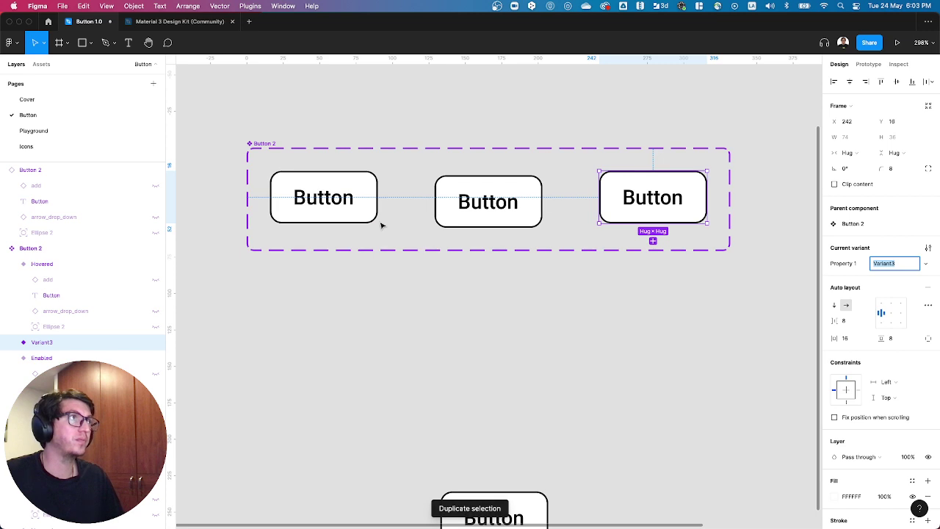
left_click(476, 206)
key("Delete")
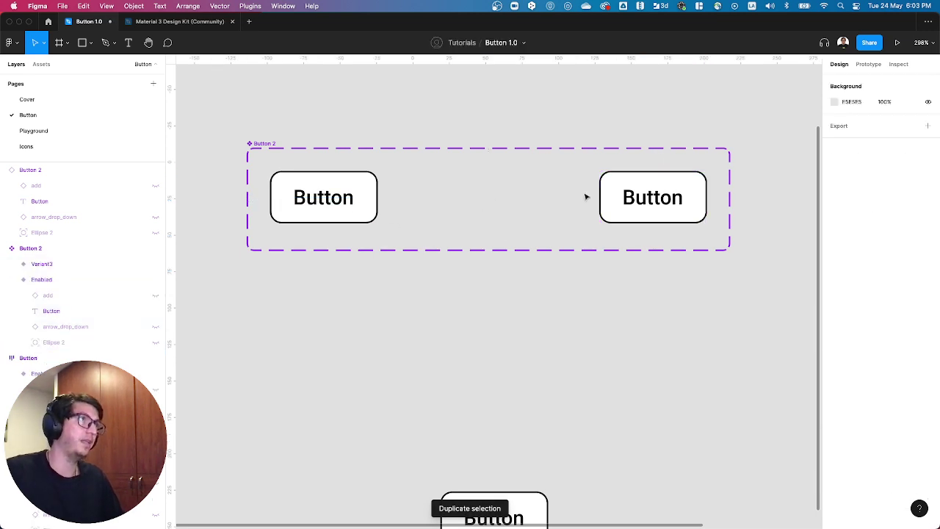
left_click(613, 197)
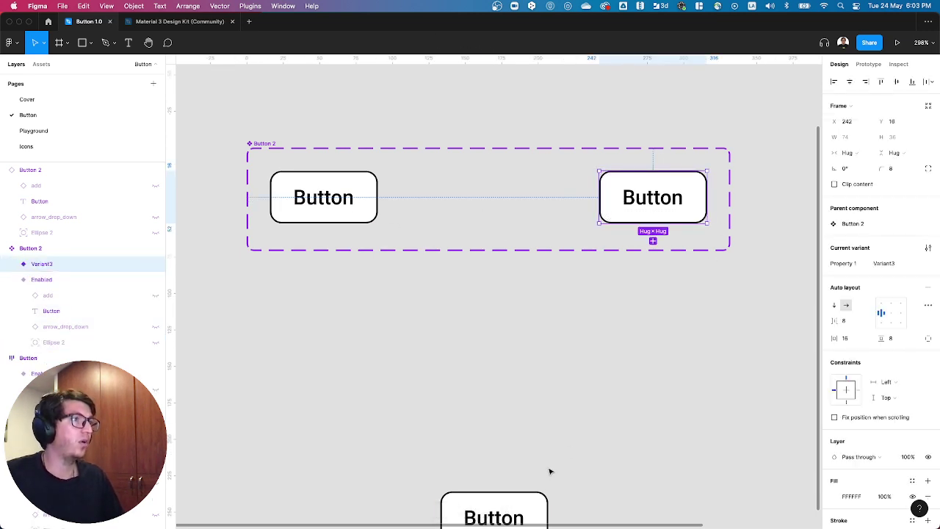
- Try the test instance in the Variant3 variant, then return it to Enabled
left_click(517, 507)
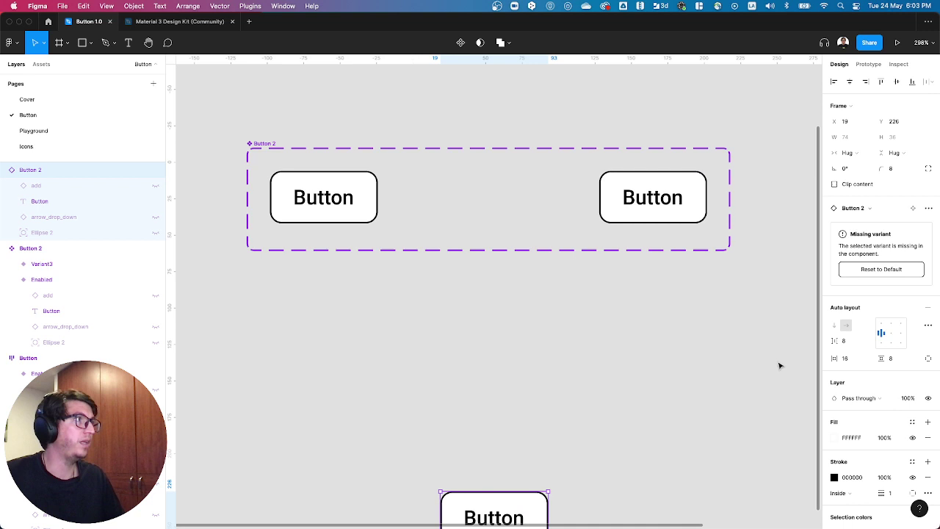
left_click(872, 271)
left_click(883, 223)
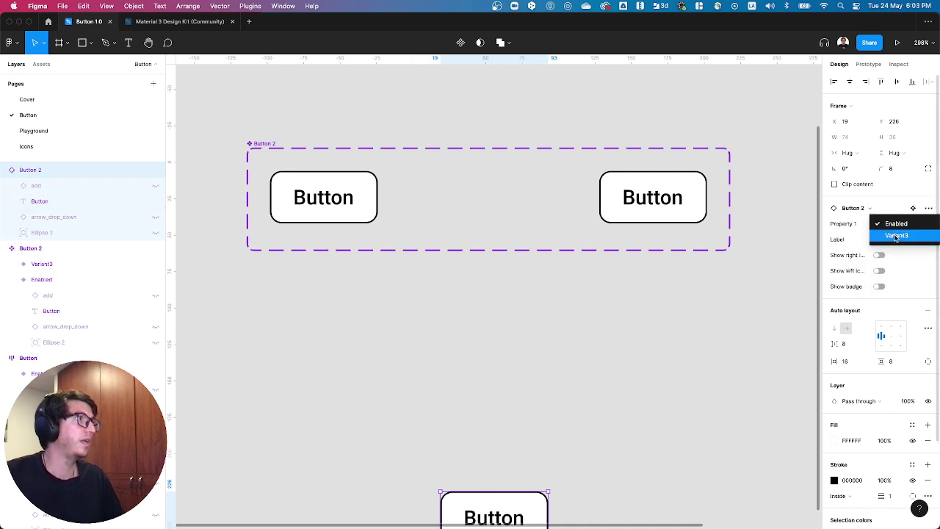
left_click(891, 236)
left_click(886, 226)
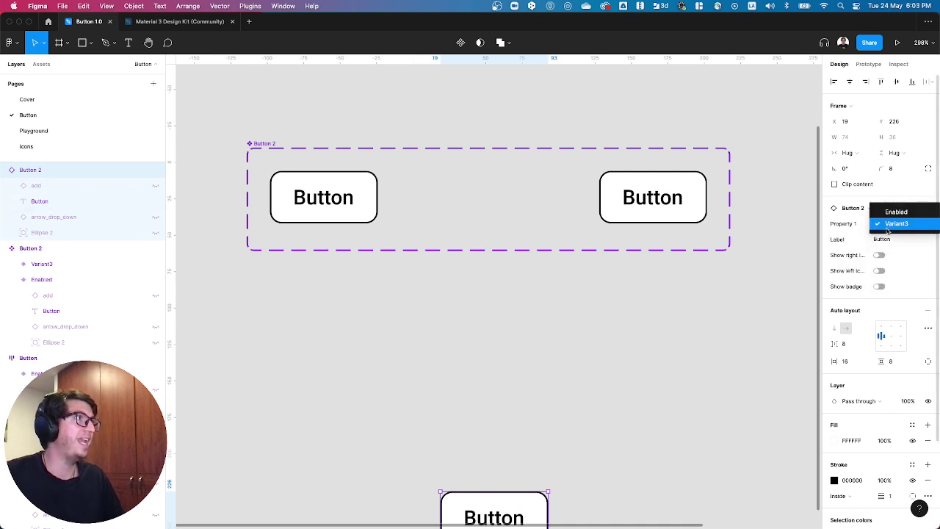
left_click(885, 220)
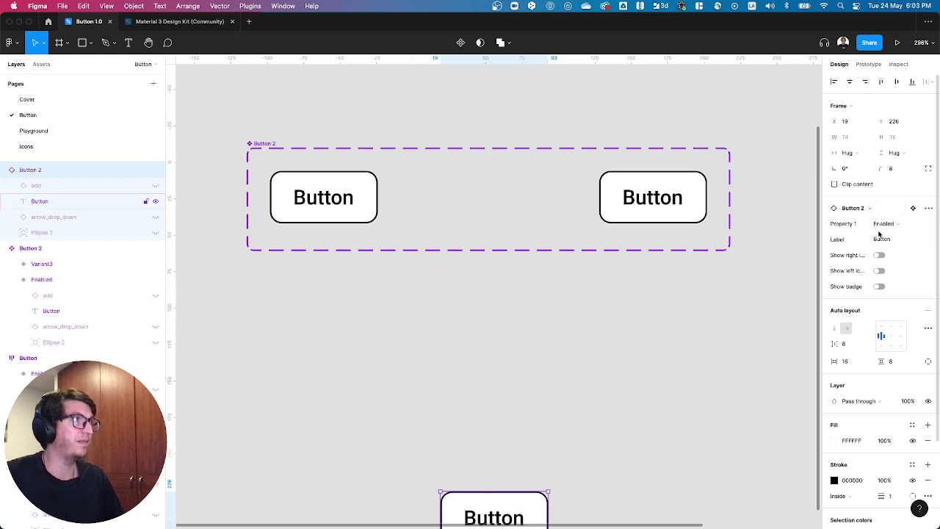
left_click(600, 337)
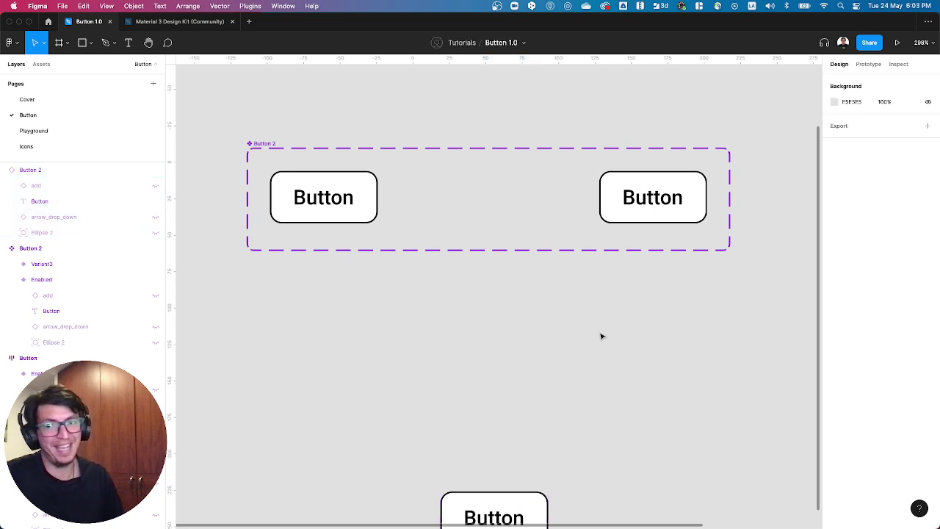
- Move the Variant3 button beside Enabled and duplicate it as a third variant
left_click(677, 192)
left_click_drag(636, 210, 464, 207)
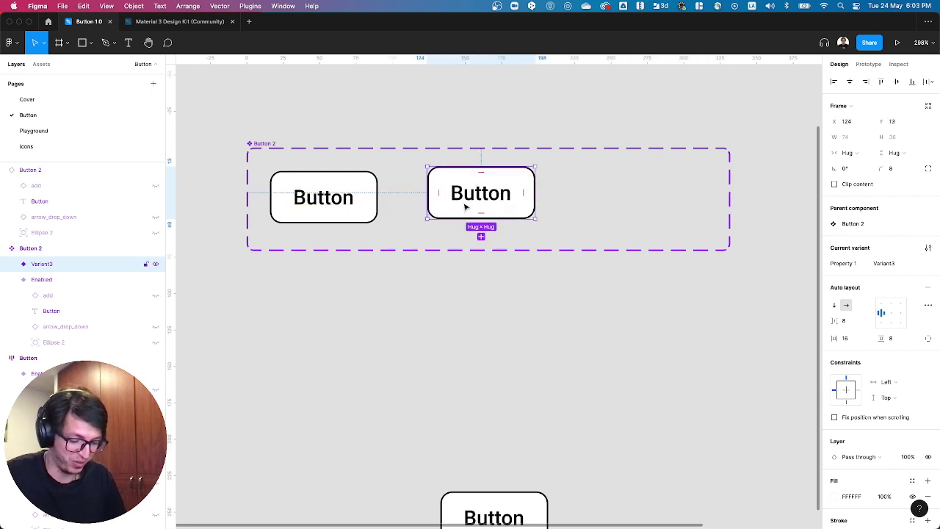
key("super+d")
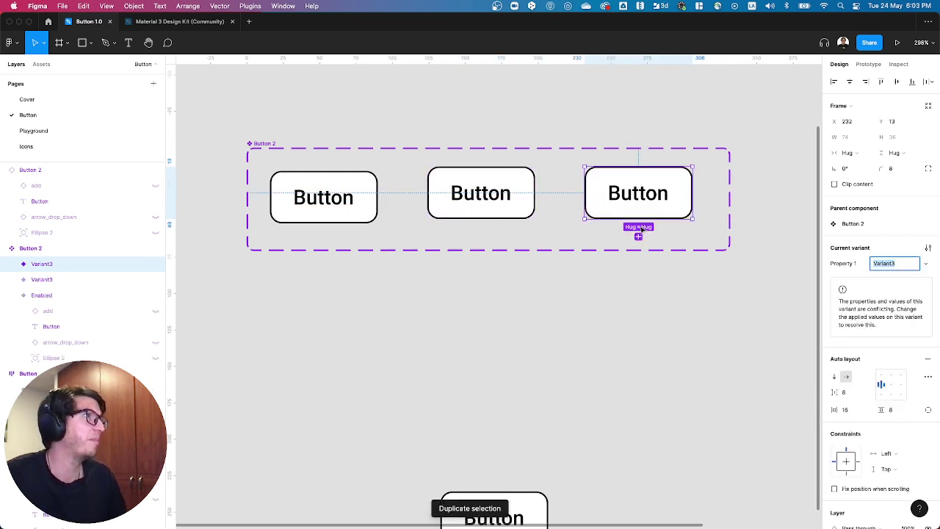
left_click(521, 187)
left_click(360, 212)
left_click(523, 210)
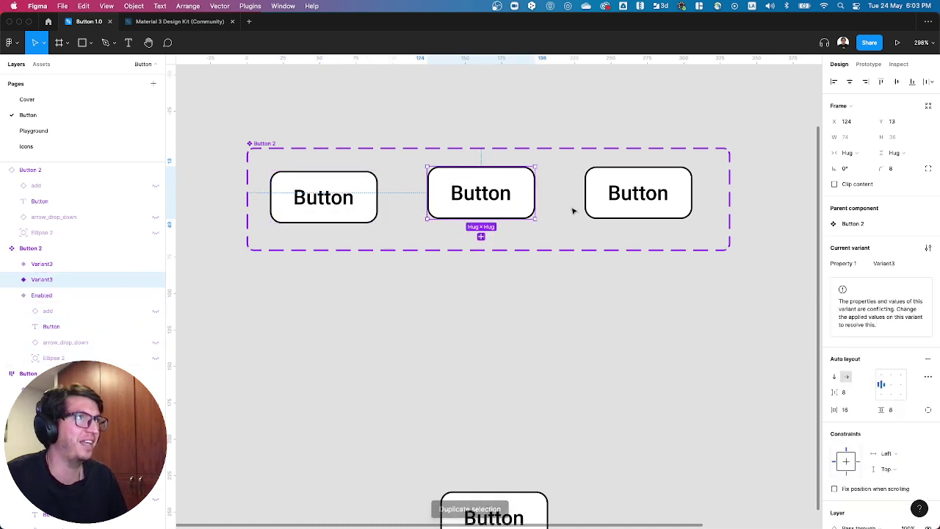
left_click(606, 207)
- Move the test button instance up nearer the variant set
scroll(509, 396, "down", 2)
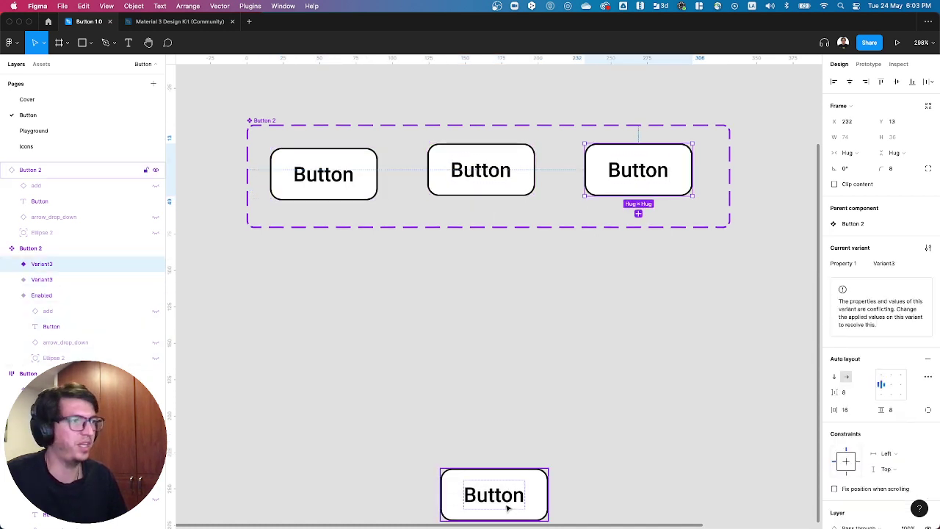
left_click_drag(509, 502, 497, 385)
scroll(497, 290, "up", 2)
scroll(502, 279, "up", 2)
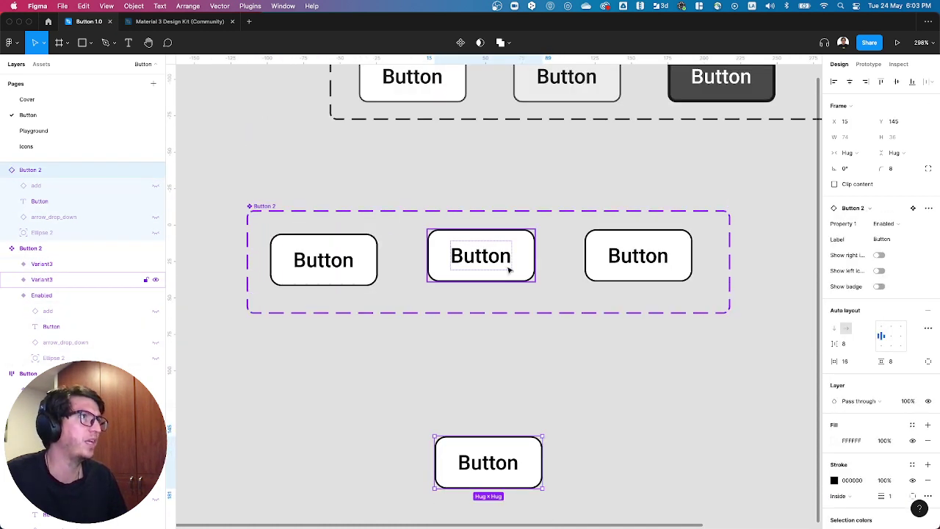
left_click(507, 268)
scroll(633, 278, "up", 3)
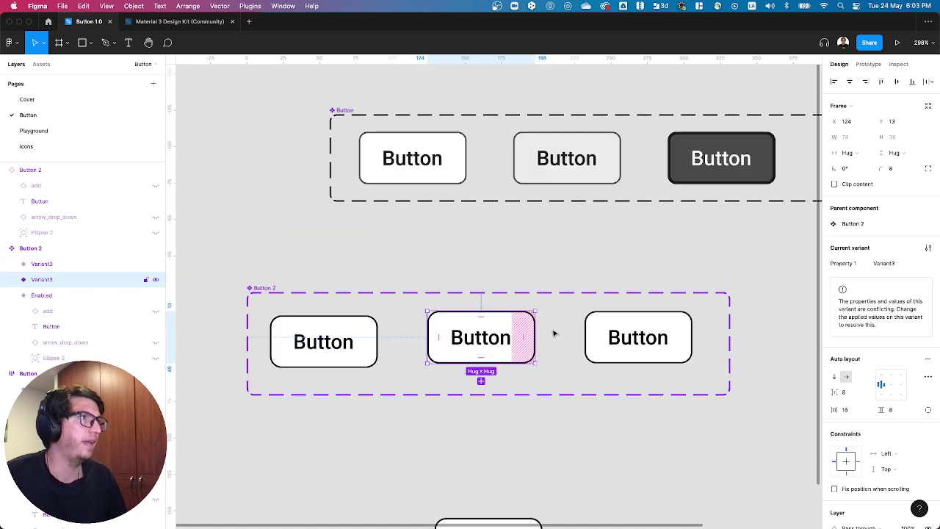
- Rename the component set's Property 1 to State
left_click(888, 263)
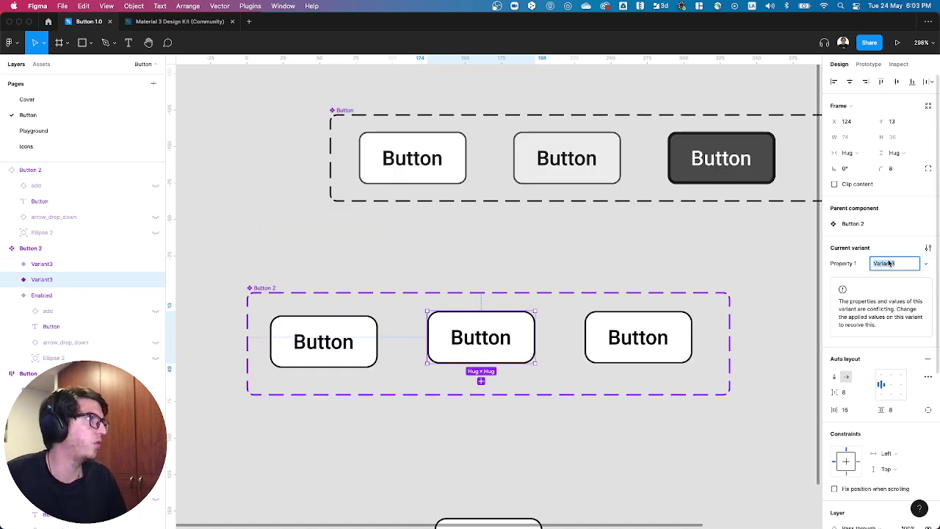
left_click(388, 296)
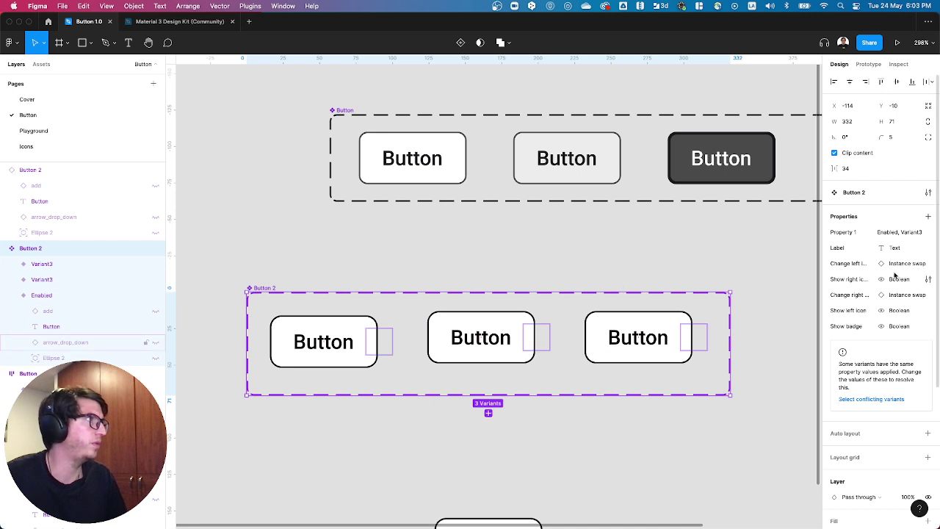
double_click(853, 234)
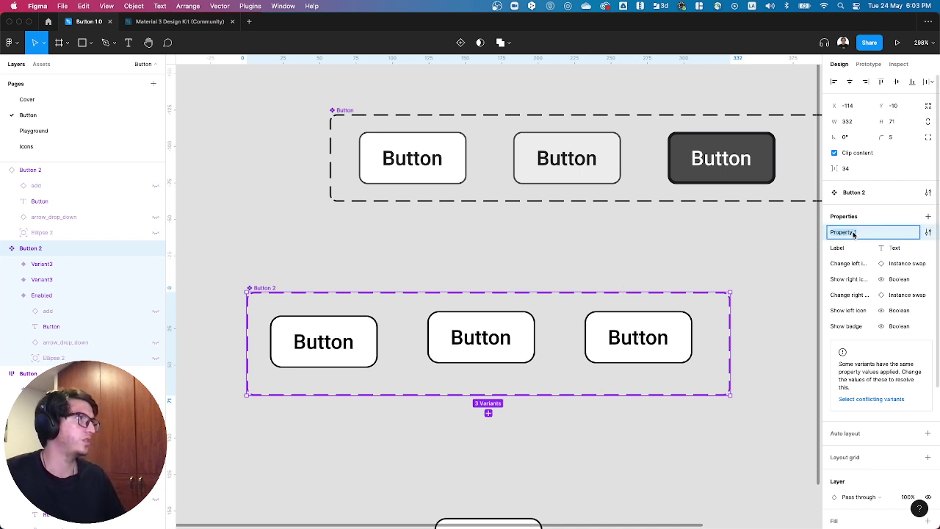
type("S")
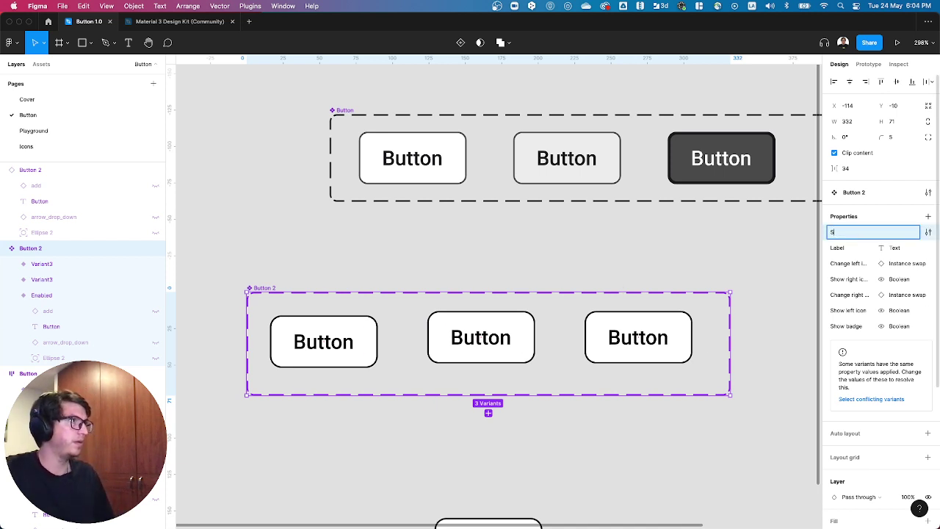
type("tate")
key("Return")
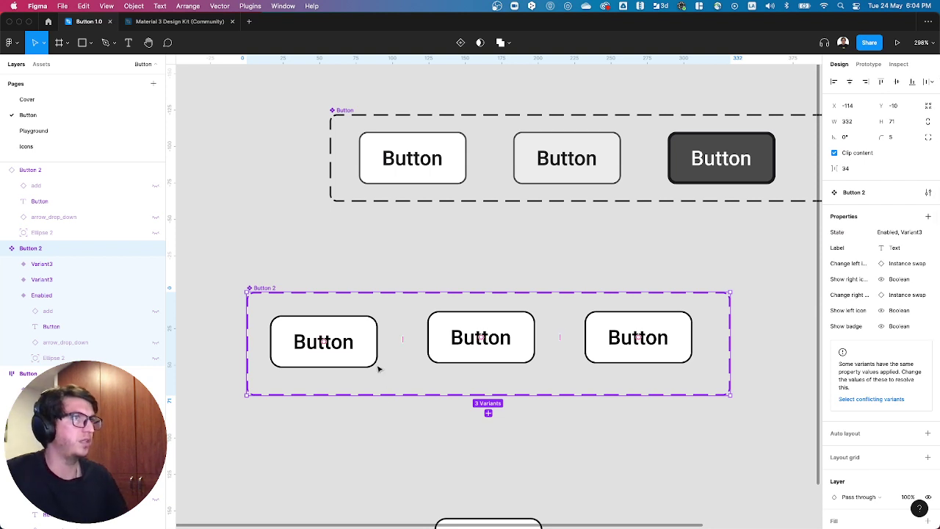
- Set the second variant's State value to Hover and begin editing the third's
left_click(376, 364)
left_click(521, 336)
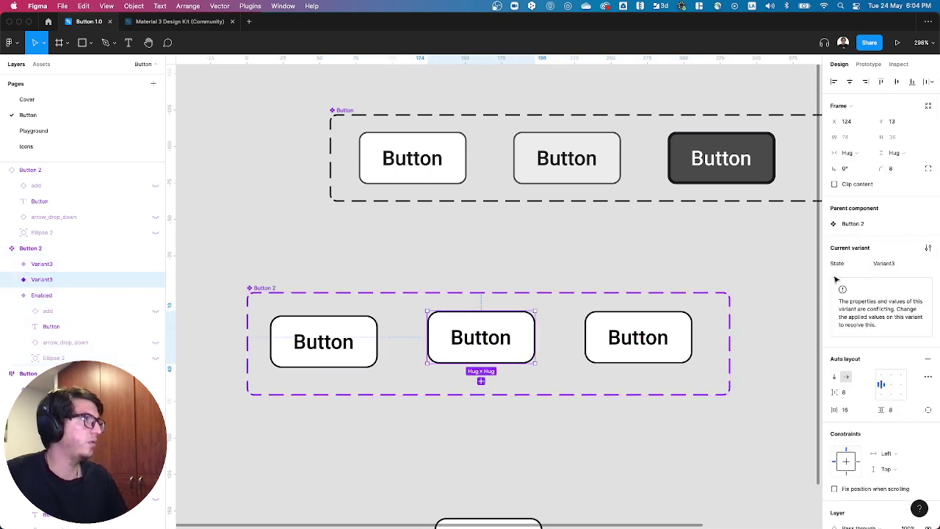
left_click(908, 263)
type("Hove")
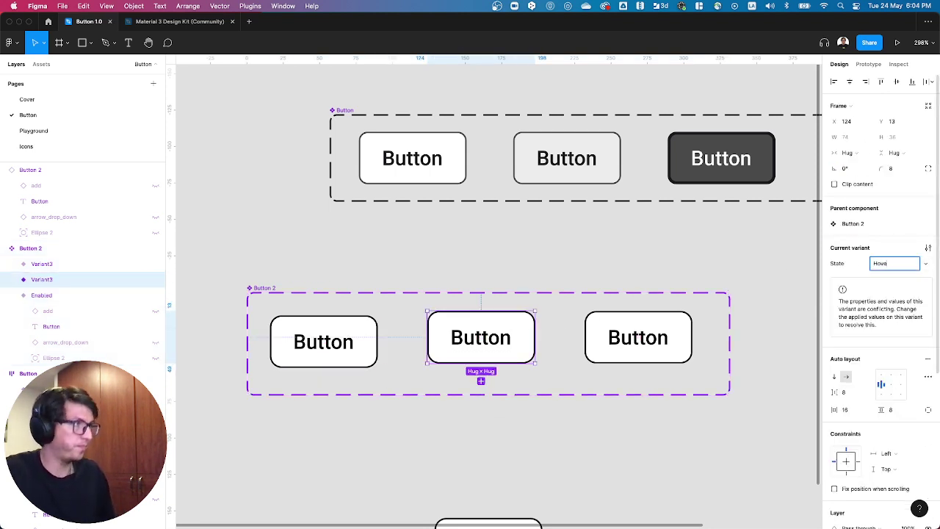
type("r")
key("Return")
left_click(631, 337)
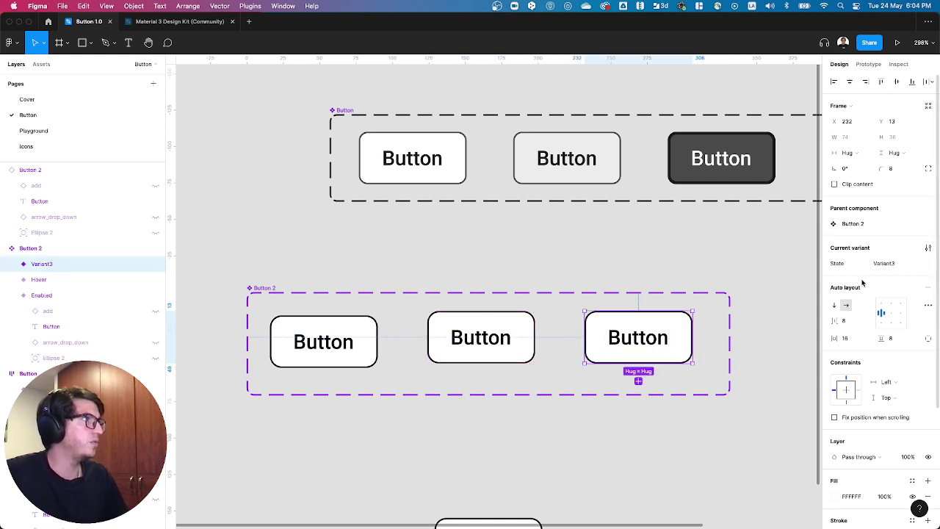
left_click(896, 266)
- Name the third variant Focused and fill the Hover variant with Grey 200
type("Fo")
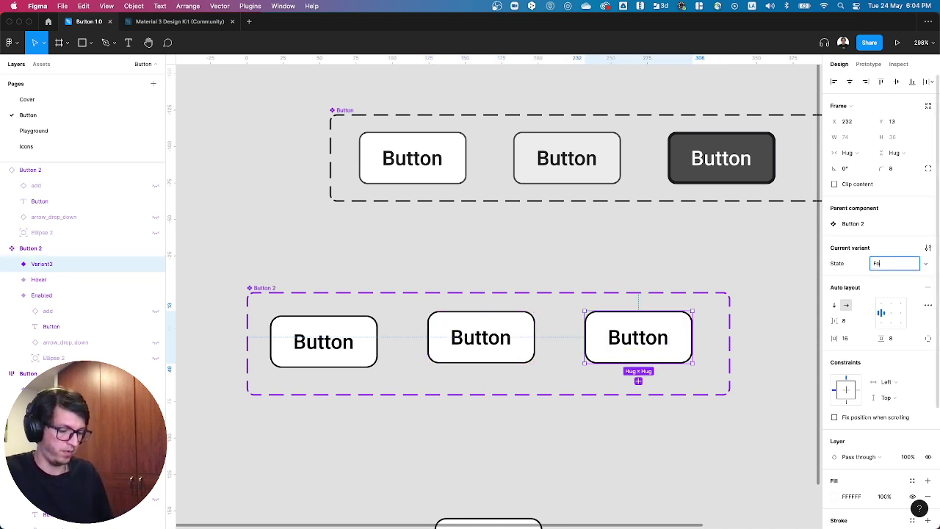
type("cused")
key("Return")
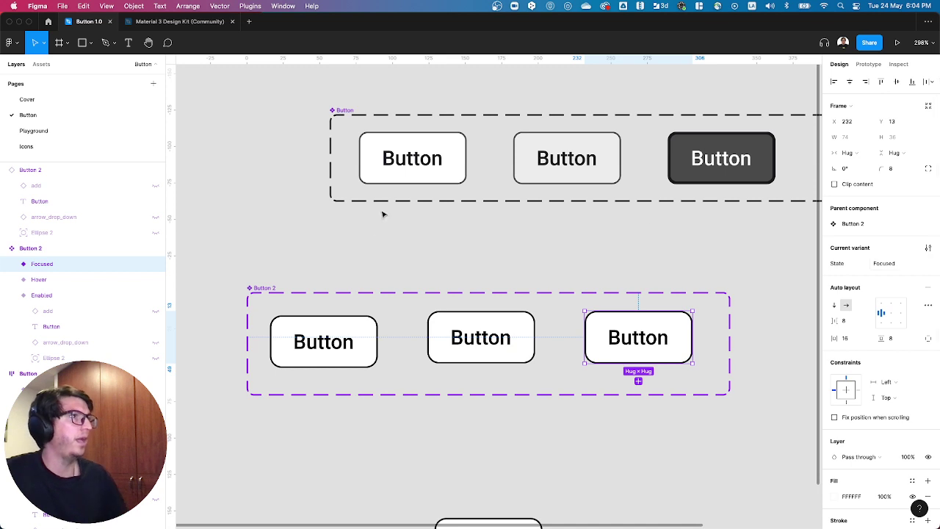
left_click(499, 323)
left_click(514, 359)
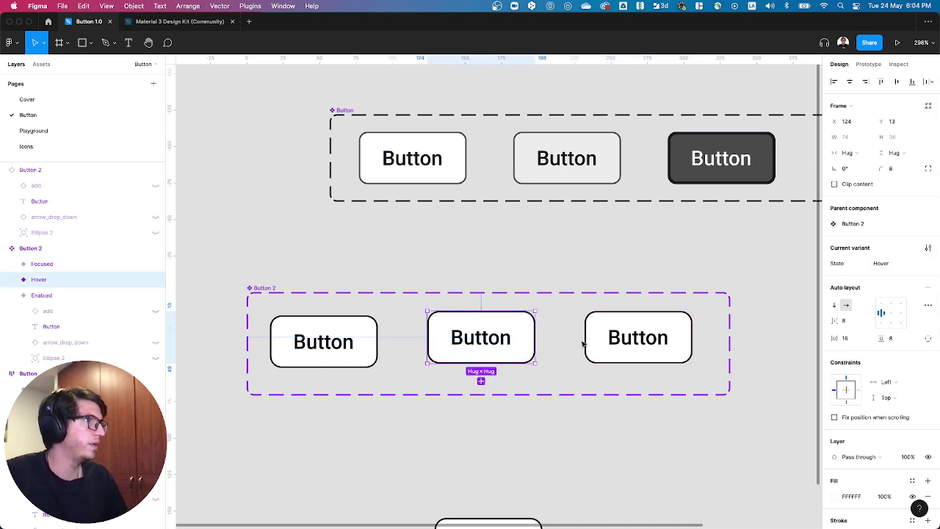
scroll(916, 470, "down", 1)
left_click(912, 460)
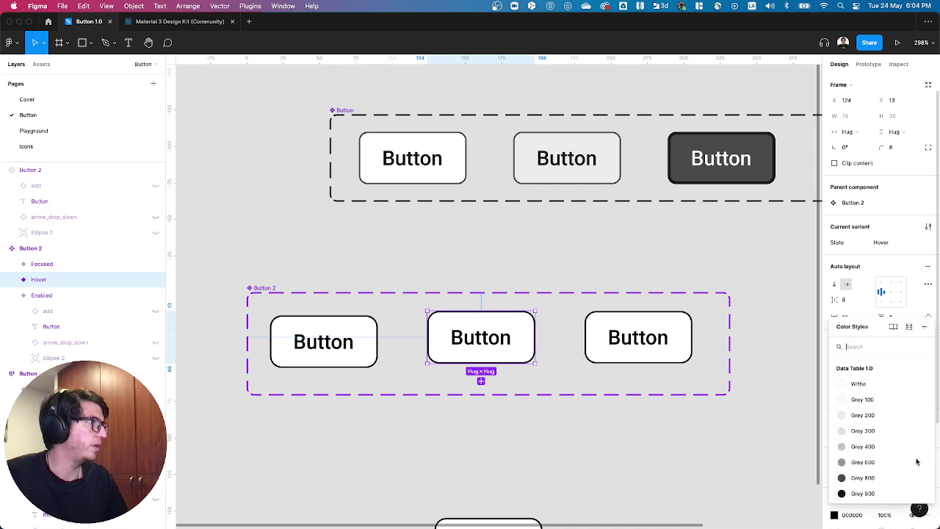
left_click(862, 414)
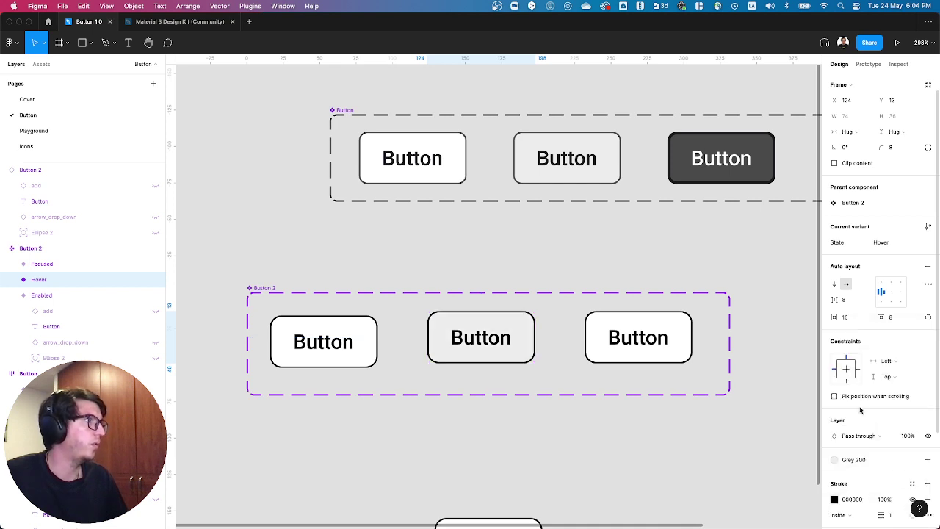
- Fill the Focused variant with Grey 800 and make its label text white
left_click(595, 337)
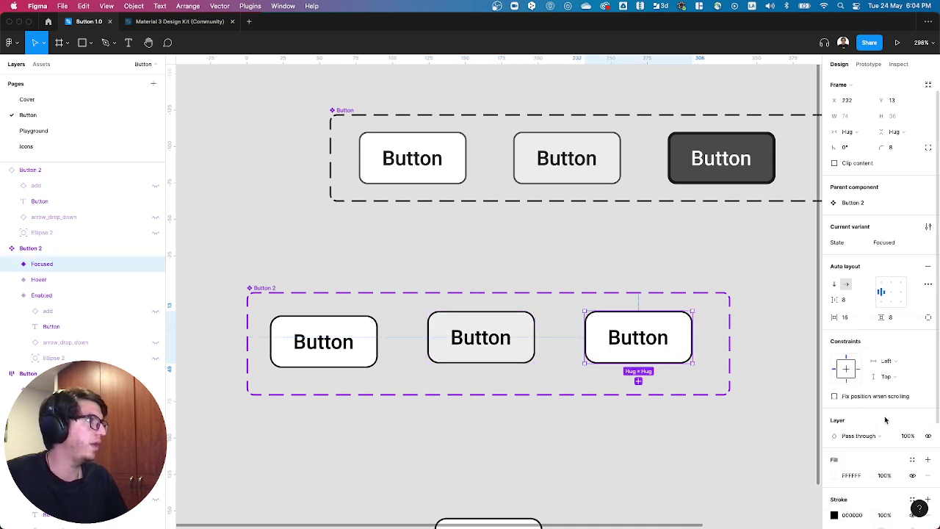
left_click(911, 459)
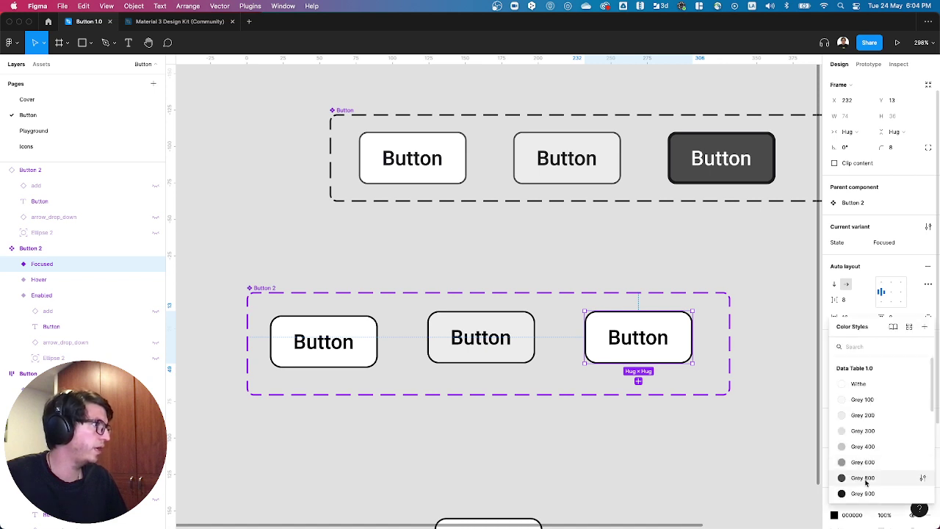
left_click(866, 481)
left_click(657, 347)
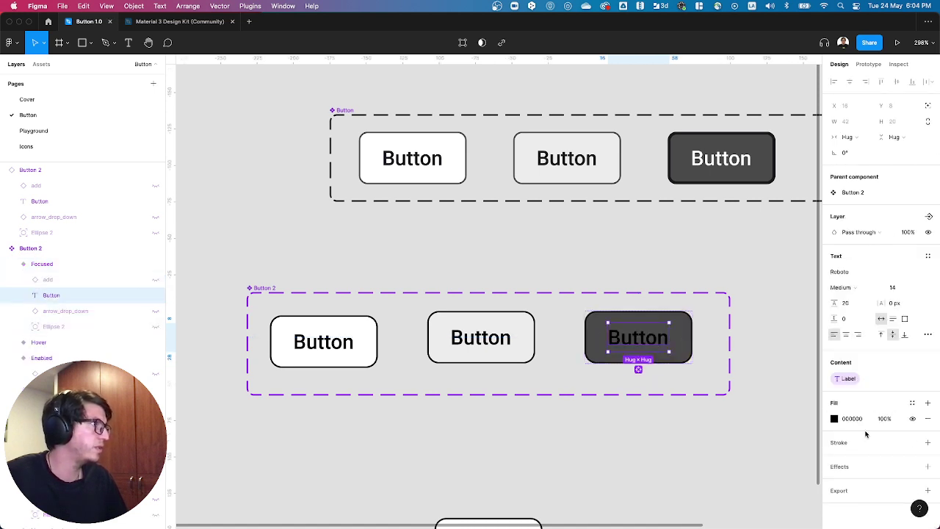
left_click(912, 402)
left_click(862, 386)
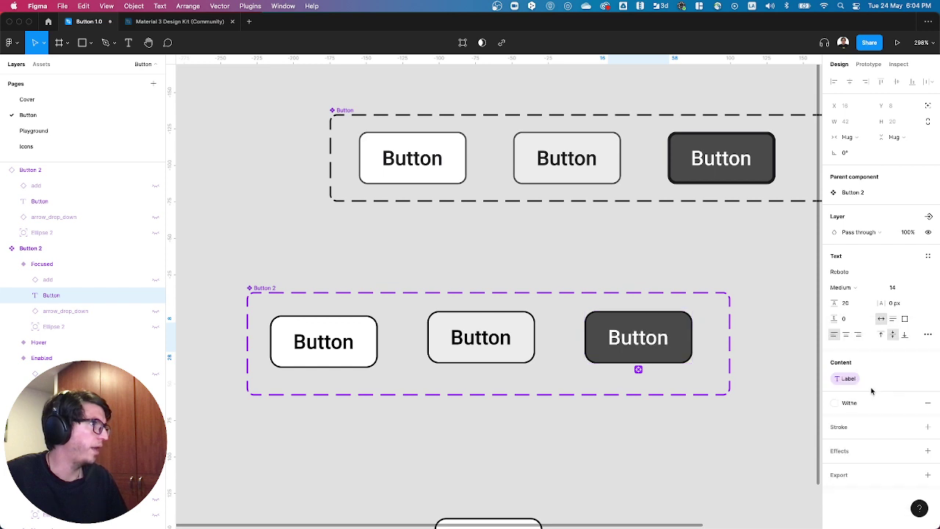
left_click(625, 357)
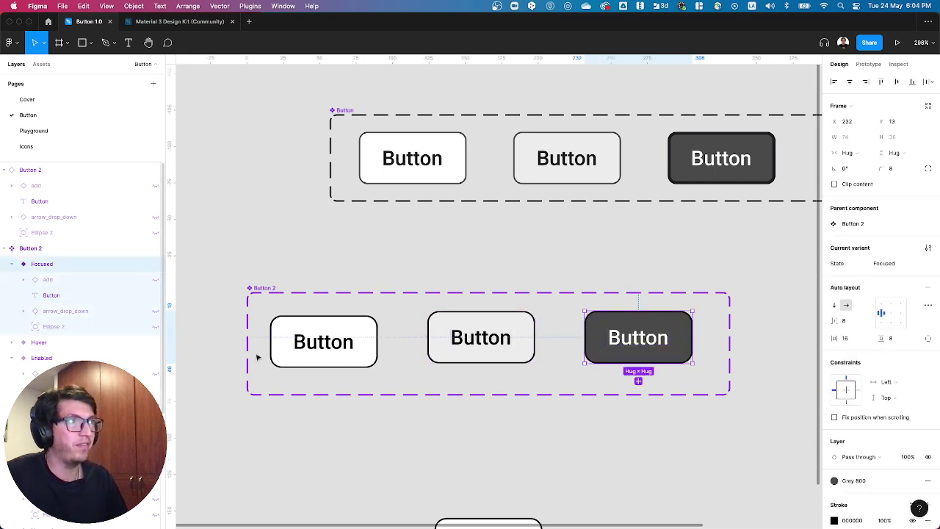
- Toggle the add icon, dropdown arrow and badge layers to preview them on the variants
left_click(65, 283)
left_click(155, 280)
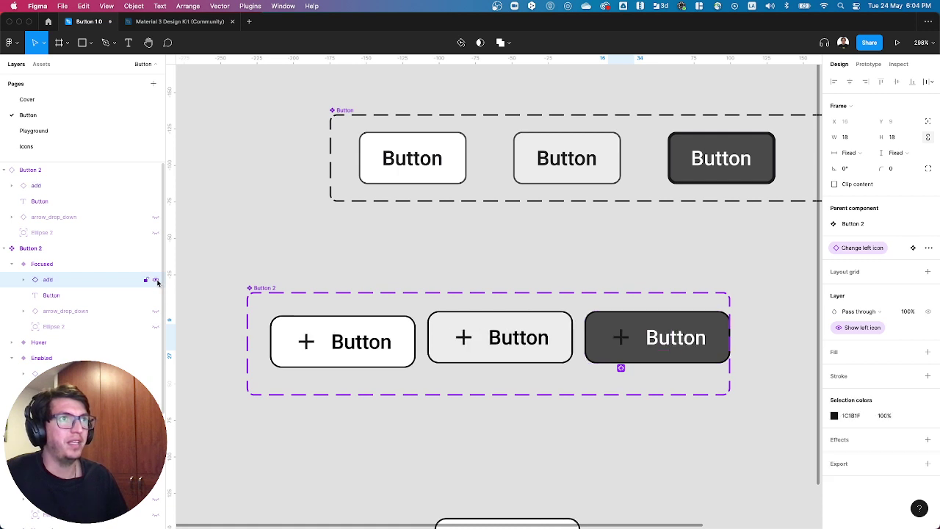
left_click(154, 312)
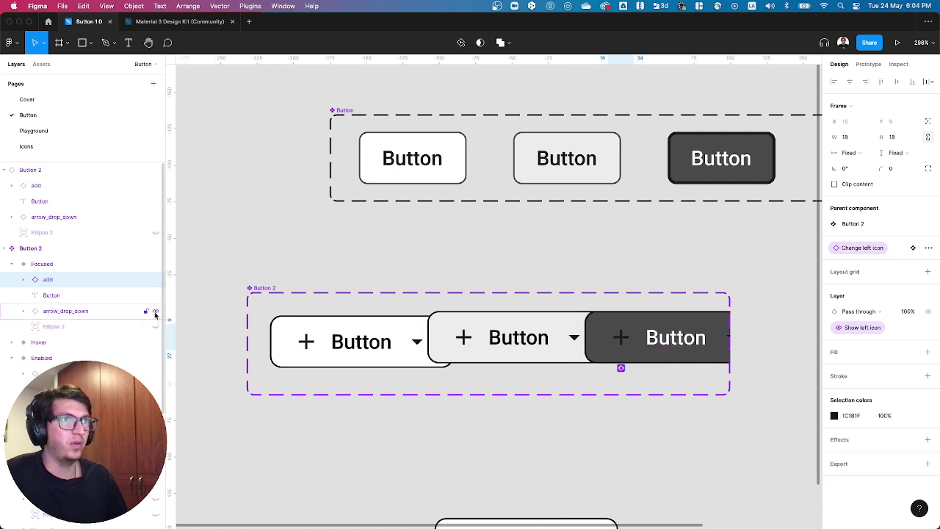
left_click(154, 310)
left_click(46, 279)
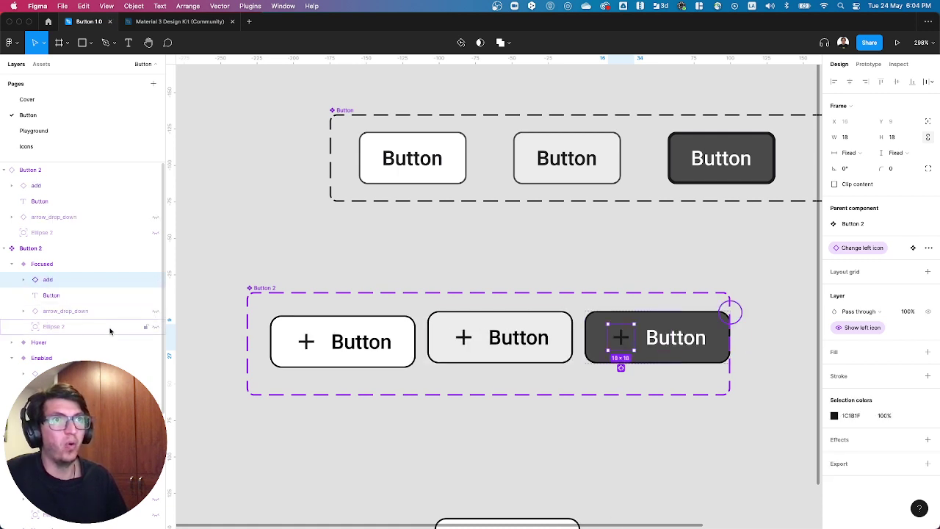
left_click(154, 328)
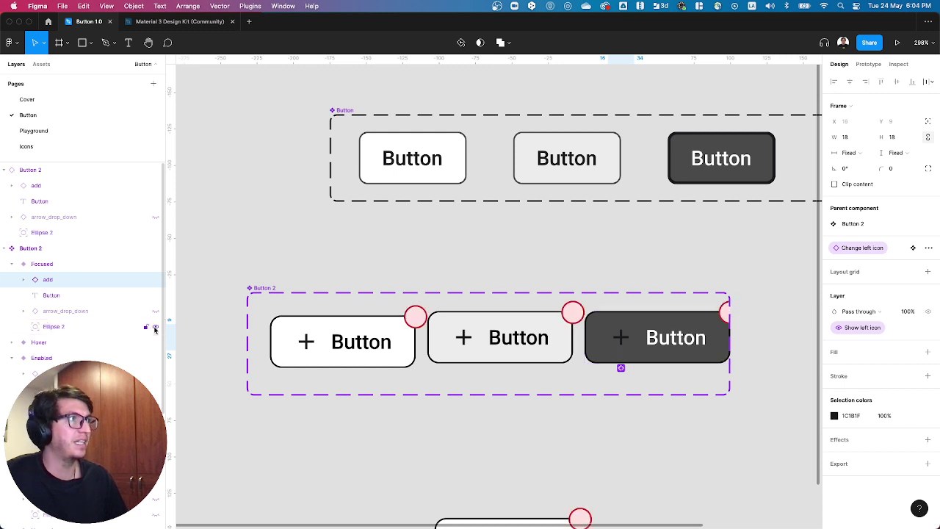
left_click(154, 328)
left_click(156, 311)
left_click(156, 313)
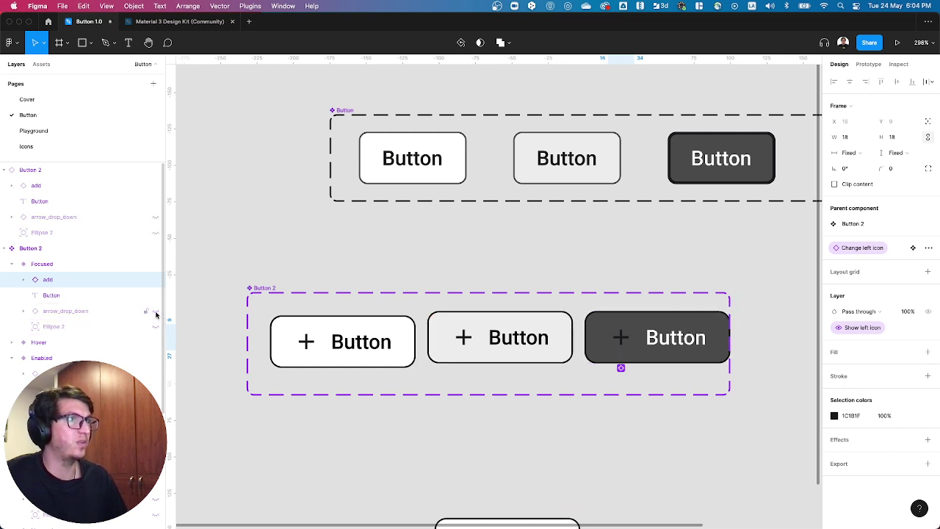
left_click(156, 313)
- Spread the variants apart, moving Focused and then Hover further right
left_click(262, 288)
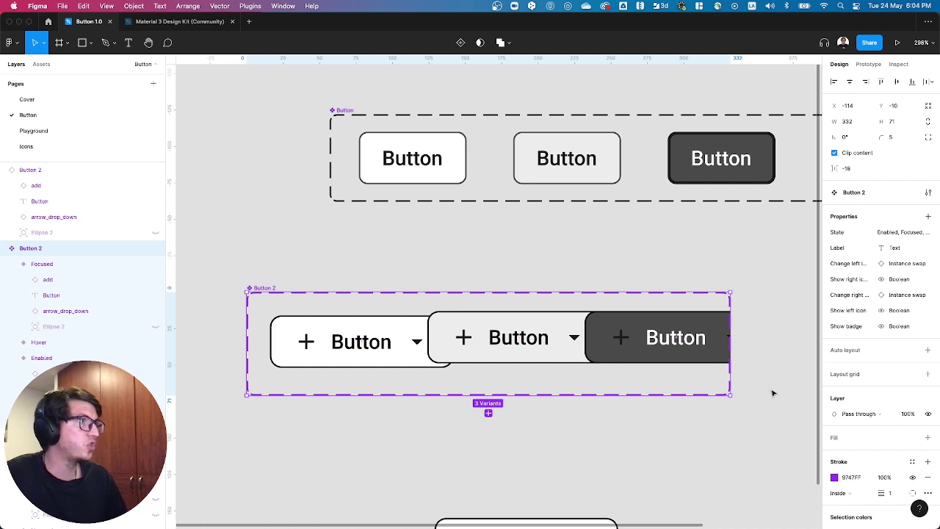
scroll(772, 389, "right", 3)
left_click(624, 362)
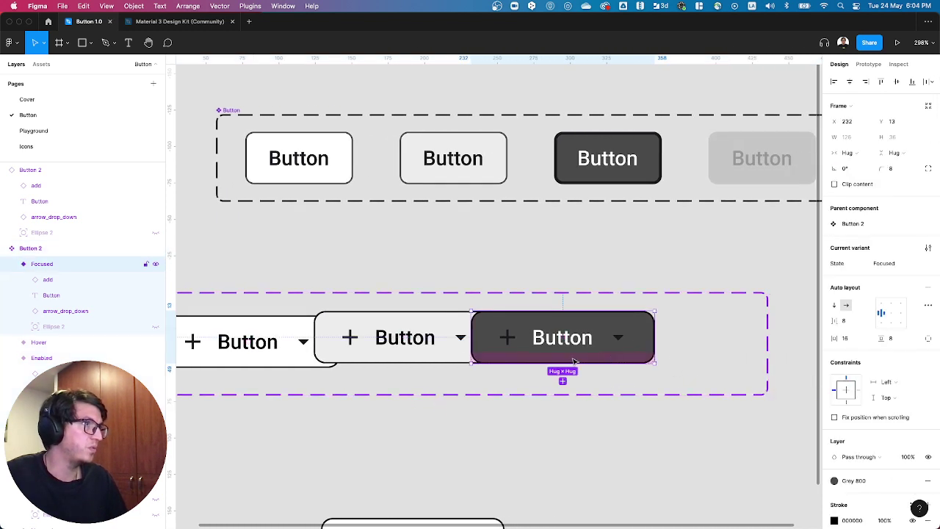
left_click_drag(596, 363, 690, 371)
left_click_drag(485, 365, 541, 365)
left_click(600, 349)
- Make the Focused variant's plus icon and dropdown arrow white with the Withe style
left_click(603, 345)
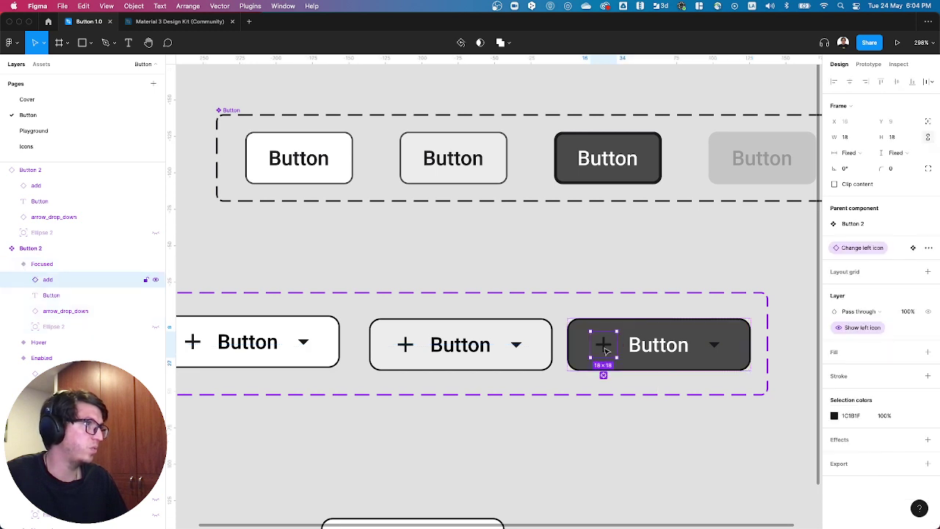
left_click(720, 358, "shift")
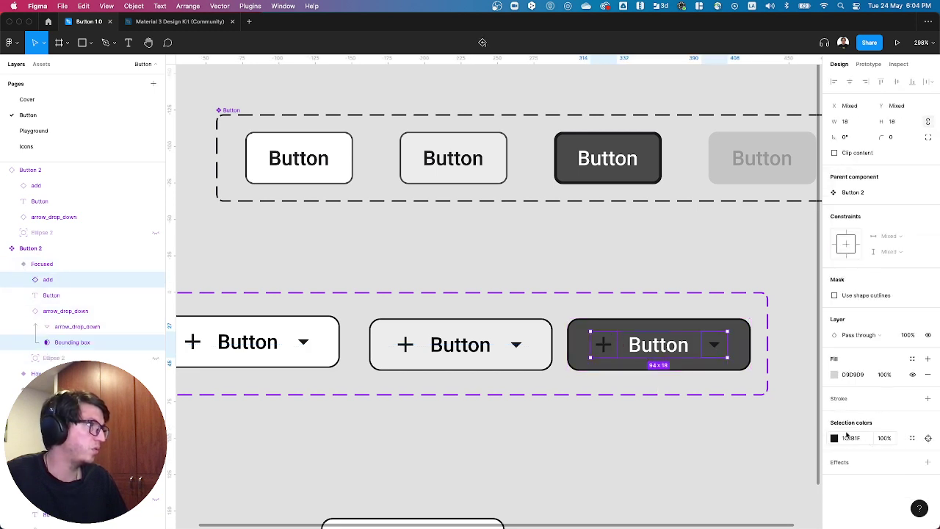
left_click(910, 438)
left_click(756, 377)
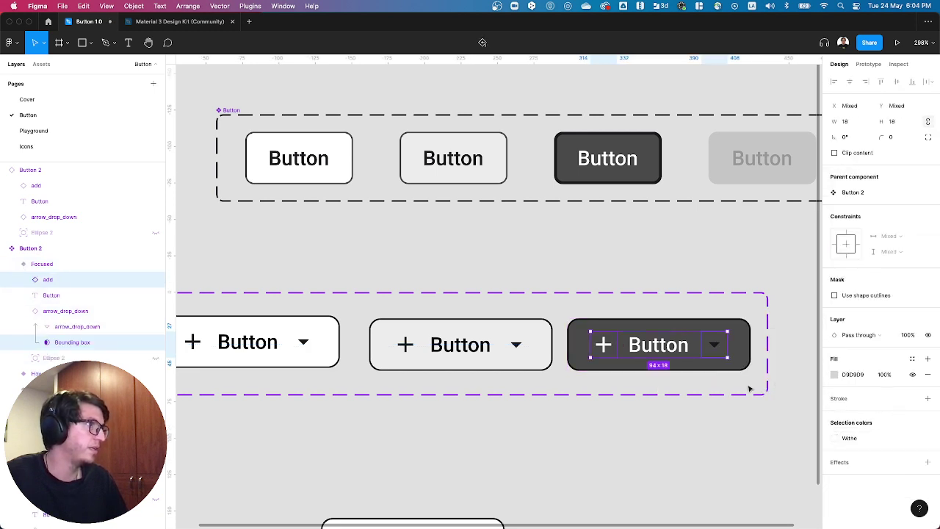
left_click(716, 352)
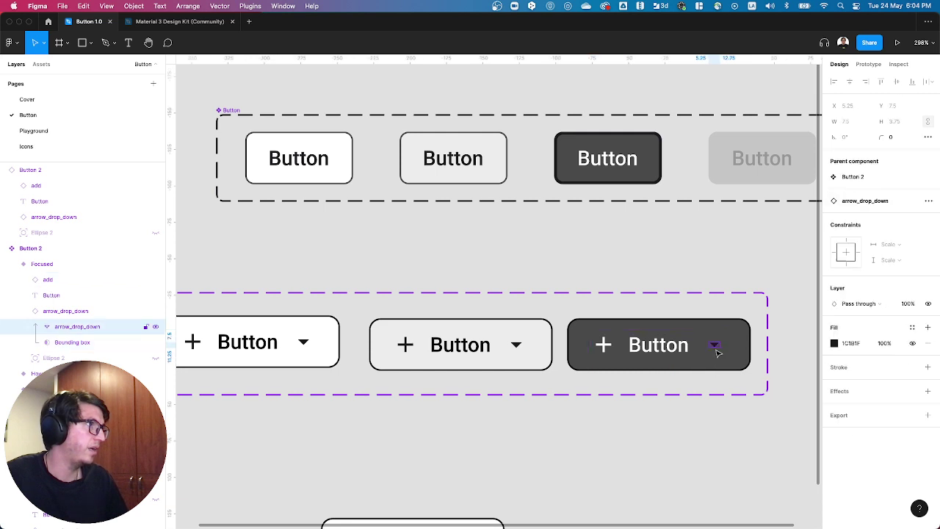
left_click(912, 328)
left_click(859, 383)
left_click(678, 435)
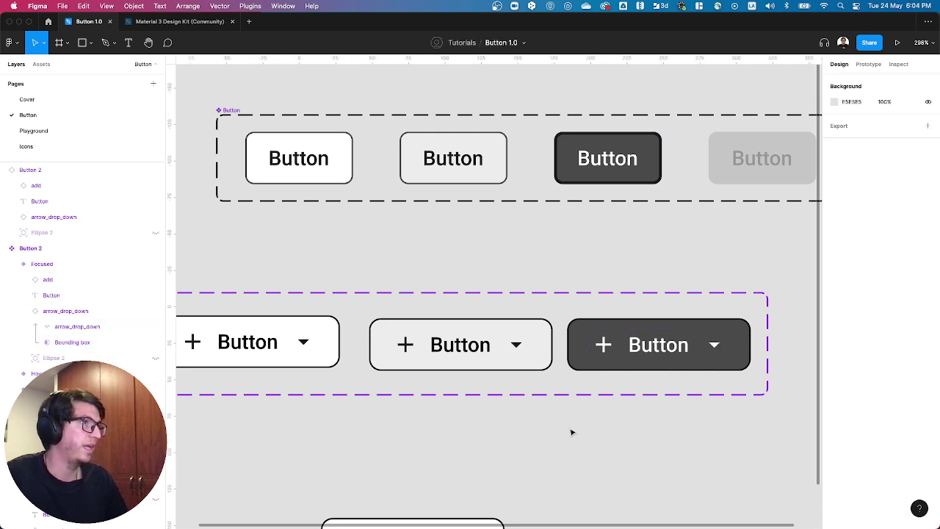
- Hide the plus icons and dropdown arrows by default across the variants
scroll(571, 433, "down", 3)
left_click(282, 361)
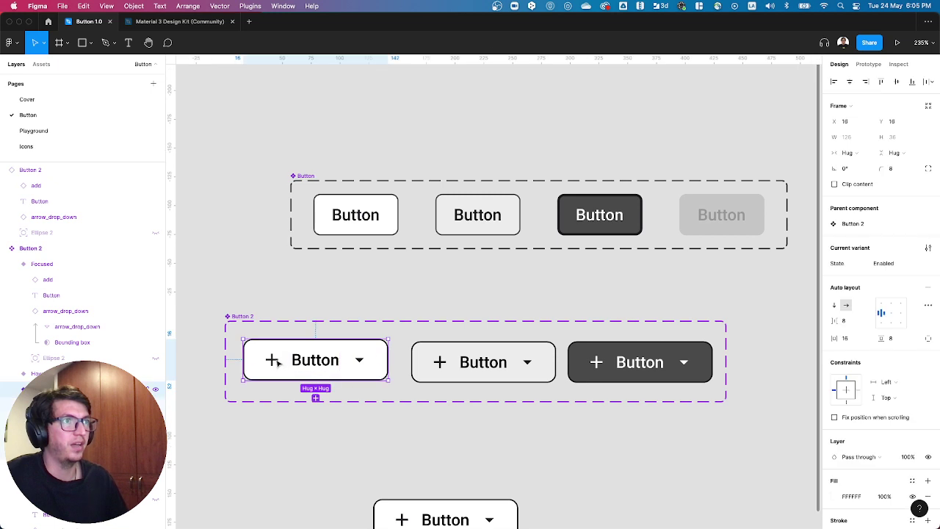
double_click(273, 361)
key("super+shift+h")
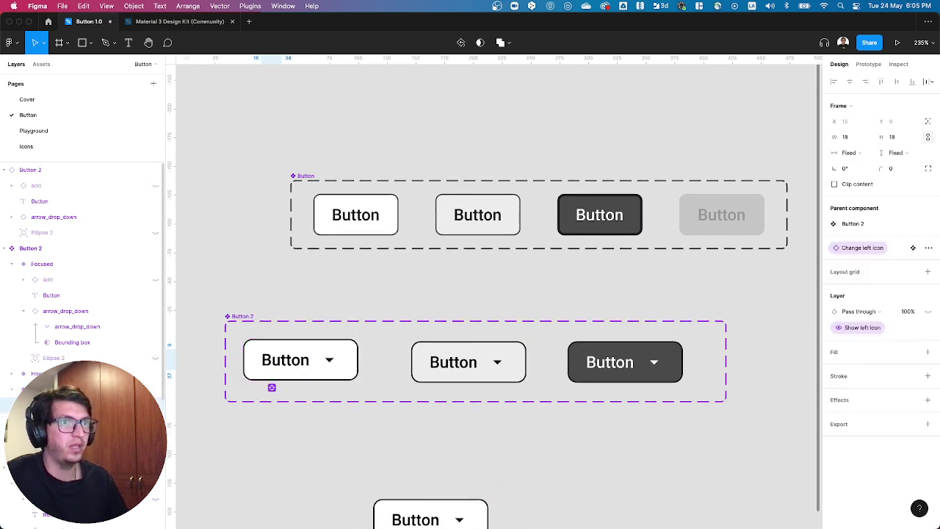
key("super+shift+h")
left_click(300, 451)
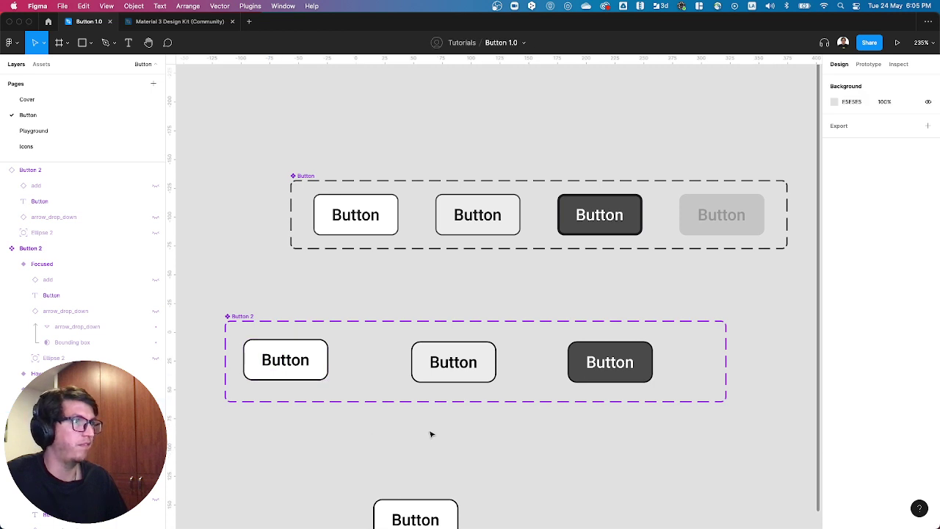
scroll(431, 434, "down", 3)
left_click(449, 448)
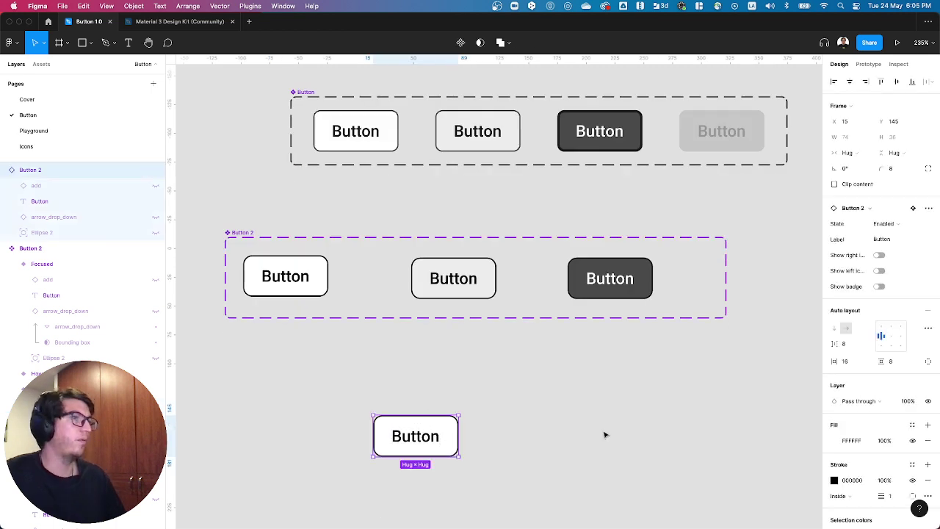
- Insert a Button 2 instance onto the Playground page
left_click(56, 132)
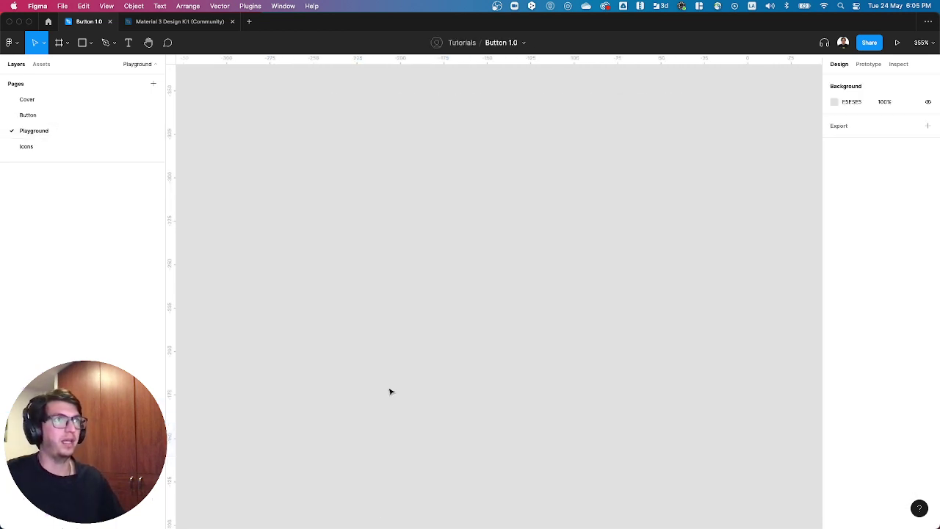
key("shift+i")
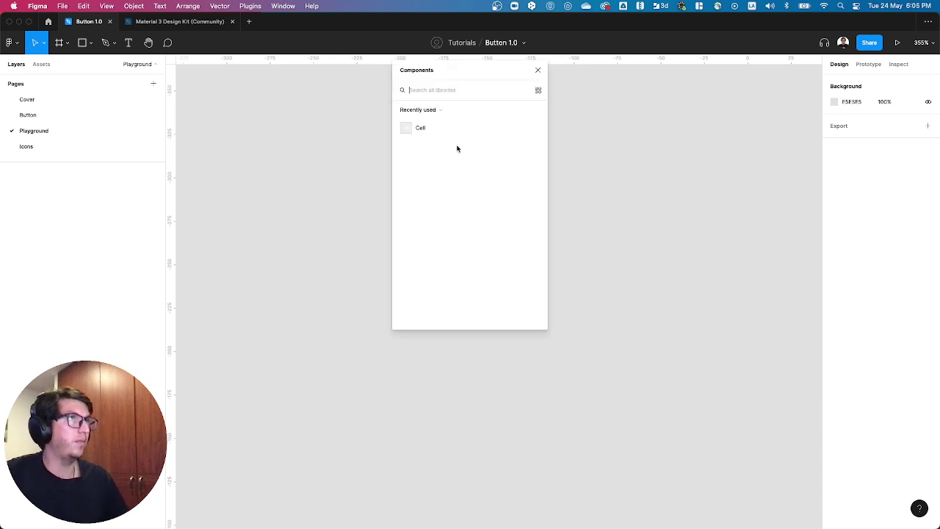
type("butt")
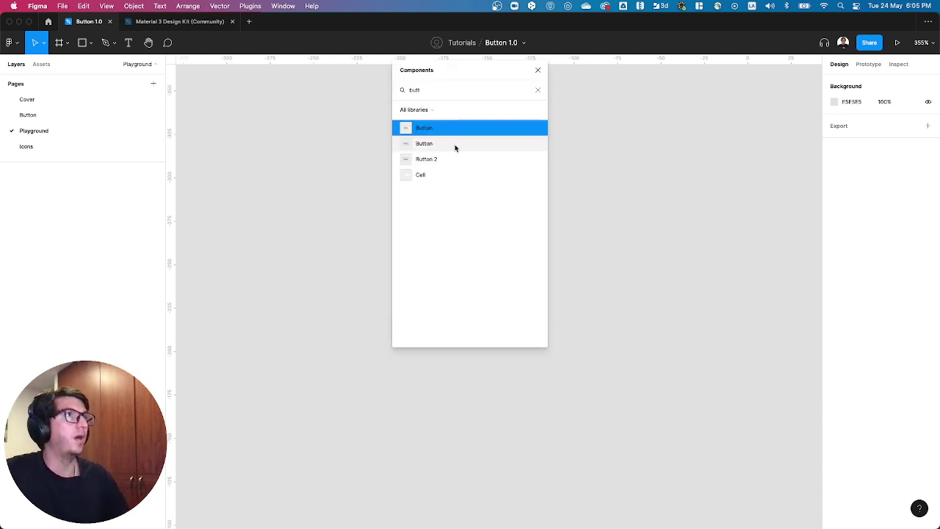
left_click_drag(442, 160, 462, 275)
left_click(606, 250)
scroll(563, 321, "down", 3)
scroll(551, 326, "up", 5)
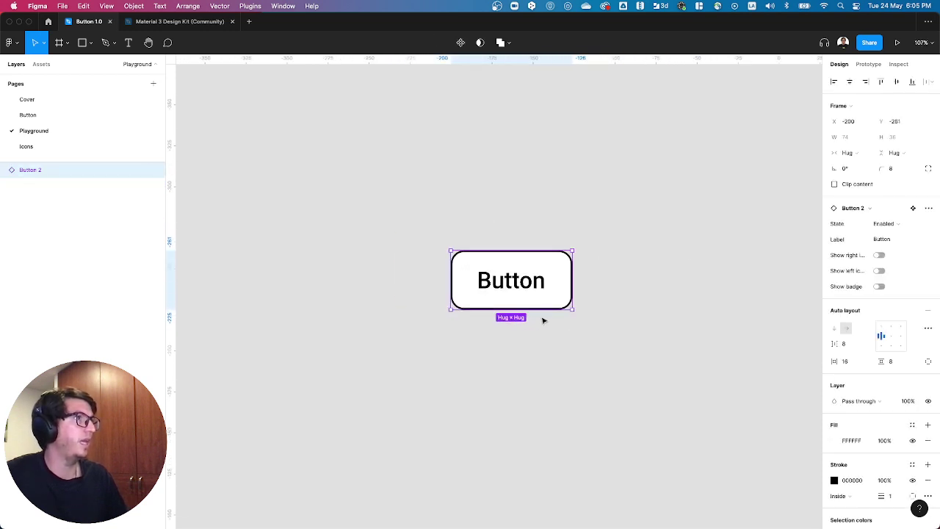
- Label the button 'asd asd asd' and show its right icon, left icon and badge
left_click(882, 240)
type("asd asd as")
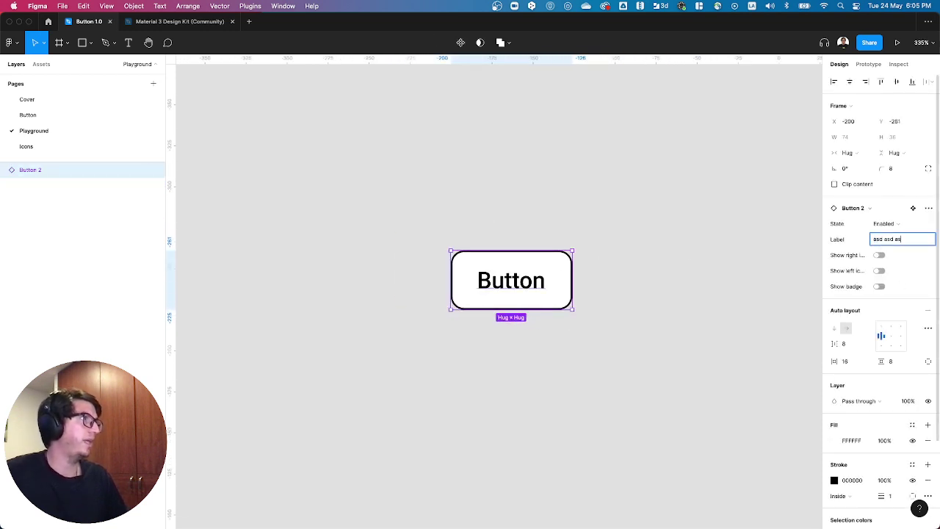
type("d")
left_click(757, 287)
left_click(543, 294)
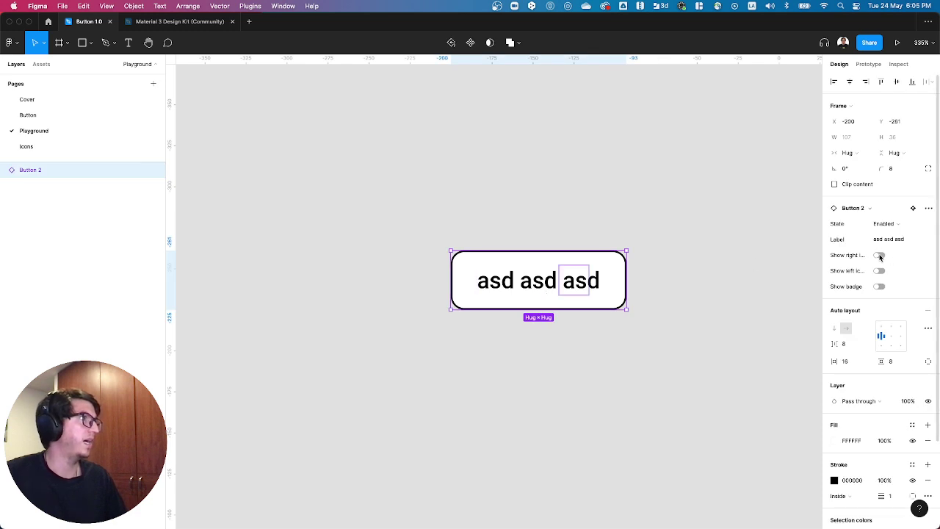
left_click(880, 255)
left_click(879, 286)
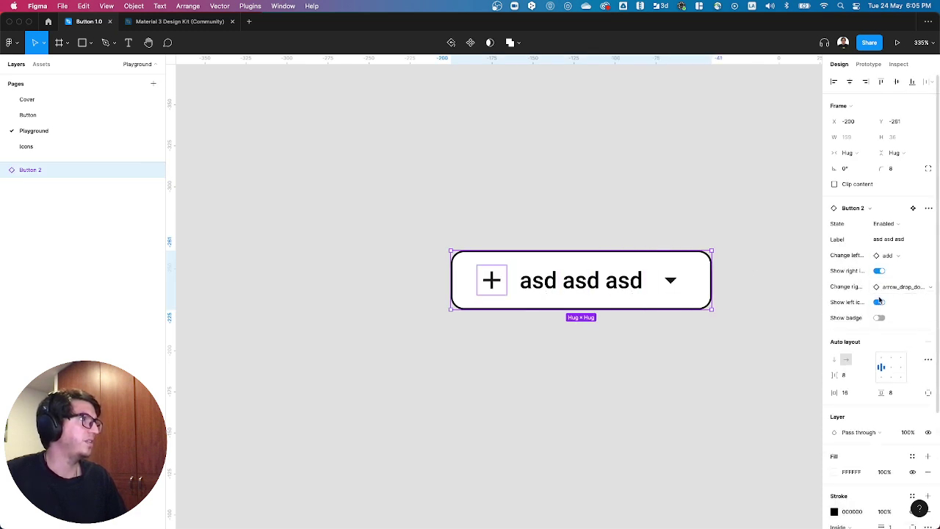
left_click(879, 317)
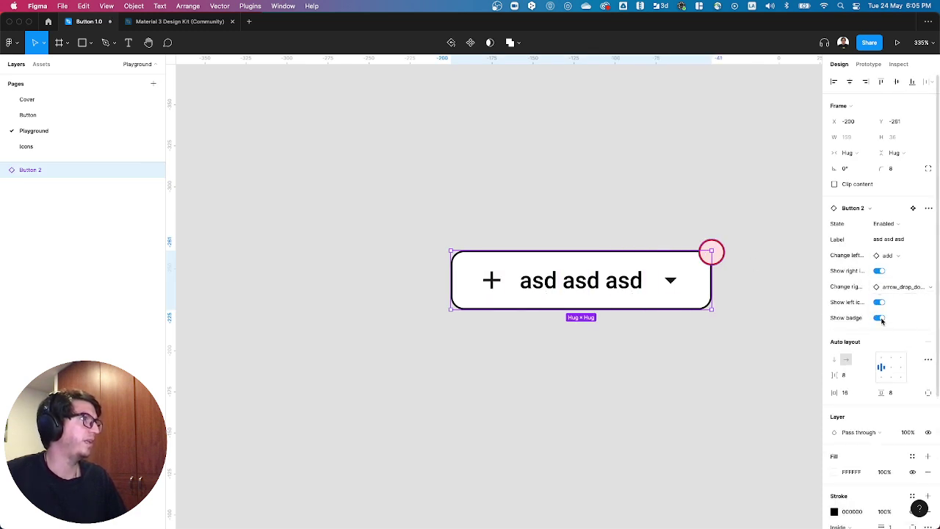
- Switch the button to the Focused state and move it left on the page
left_click(887, 223)
left_click(903, 242)
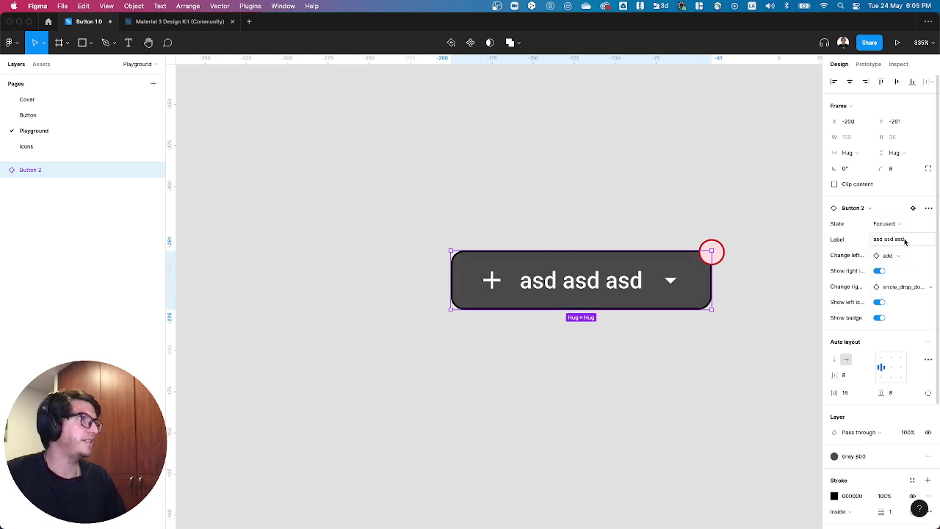
left_click(739, 316)
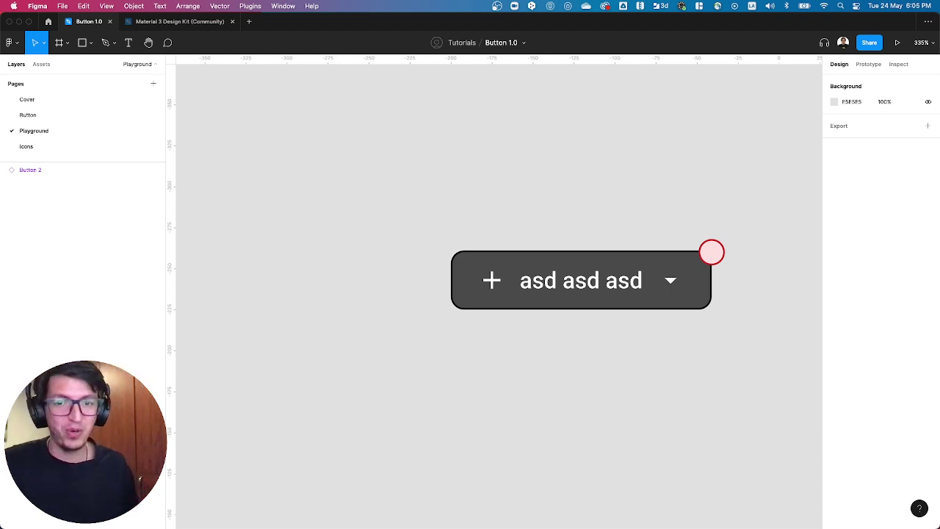
left_click_drag(555, 308, 439, 312)
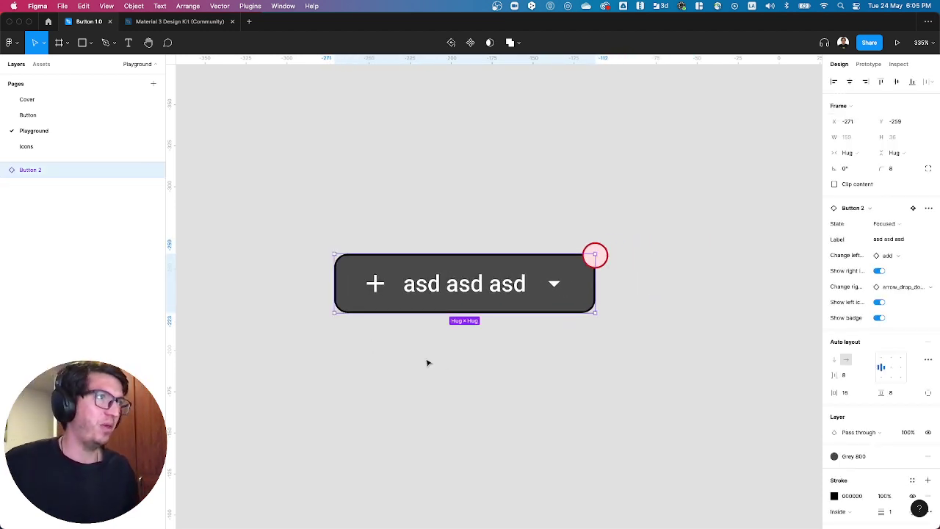